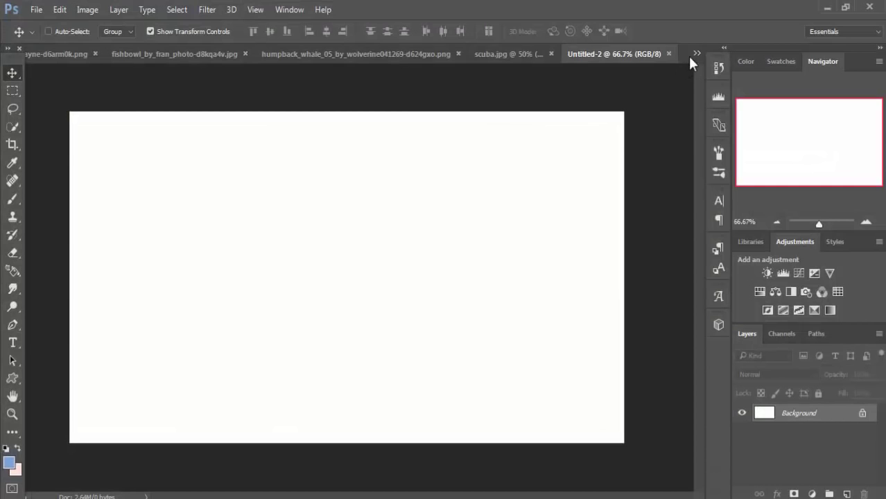
Step: Open the document overflow list to reach the fishbowl_by_fran_photo tab
left_click(696, 52)
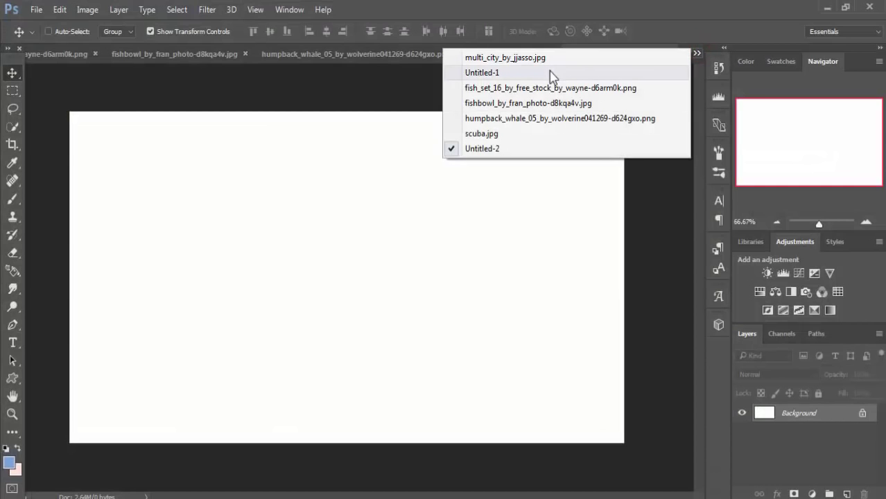
Step: Float the fishbowl document and copy the cut-out bowl into Untitled-2 as Layer 1
left_click(544, 104)
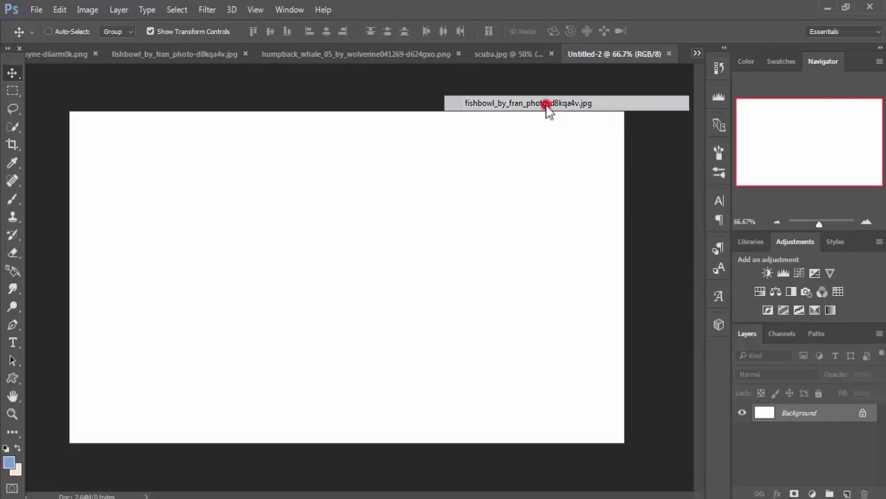
left_click(383, 232)
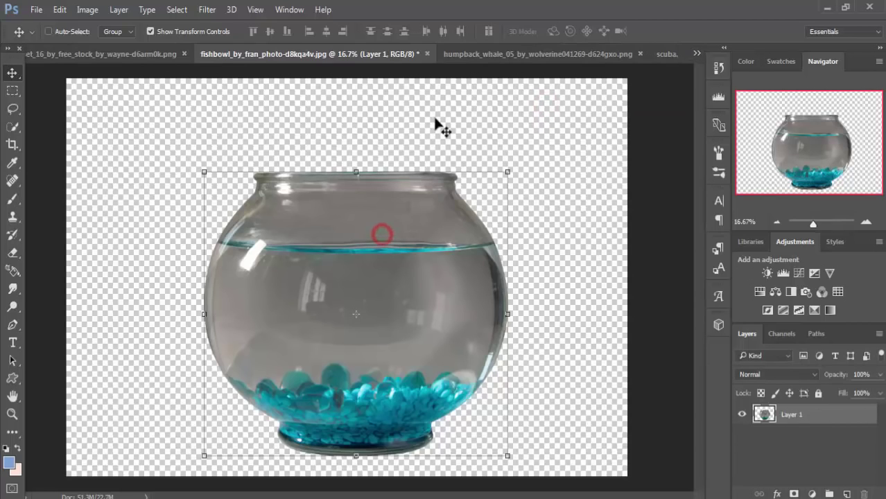
mouse_move(356, 54)
left_mouse_down()
mouse_move(359, 134)
mouse_move(568, 111)
left_mouse_up()
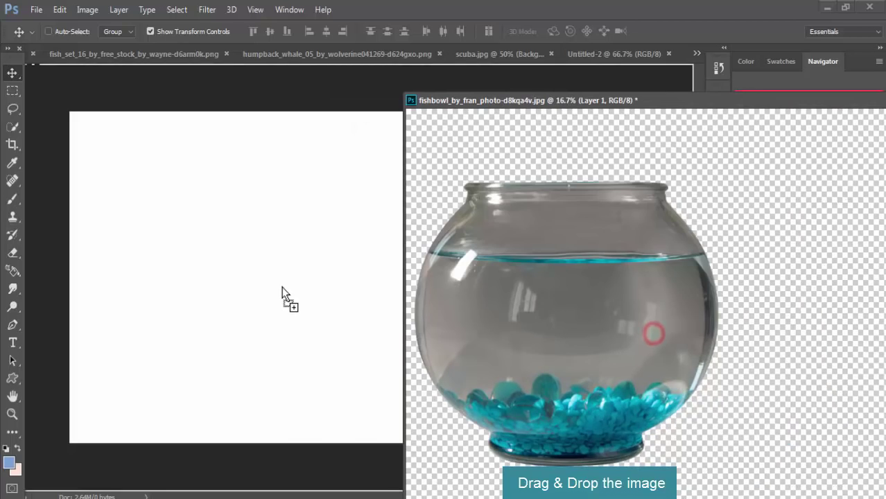
left_click_drag(622, 272, 282, 286)
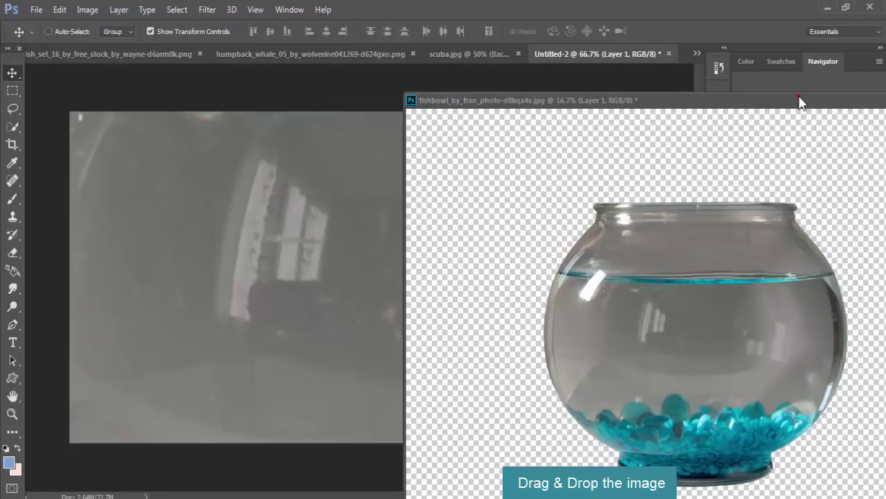
left_click_drag(797, 99, 563, 103)
left_click(683, 101)
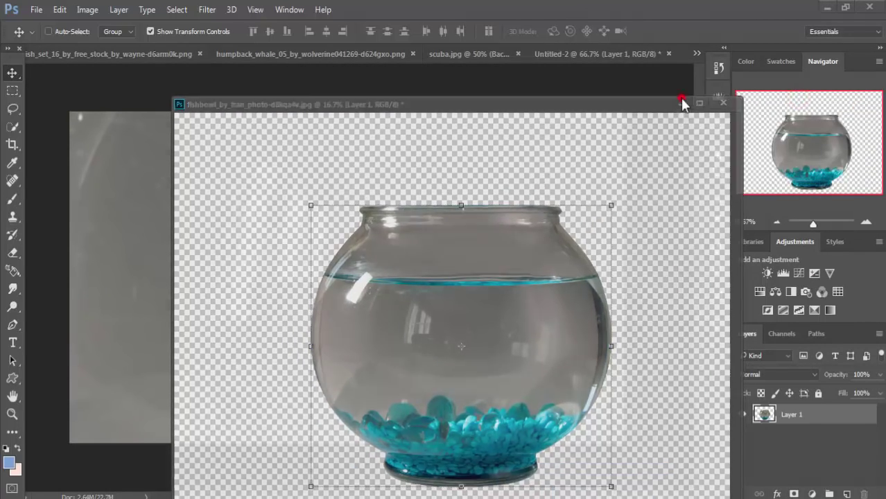
Step: Scale the fishbowl down to about 23% and place it left of canvas centre
left_click_drag(337, 282, 445, 346)
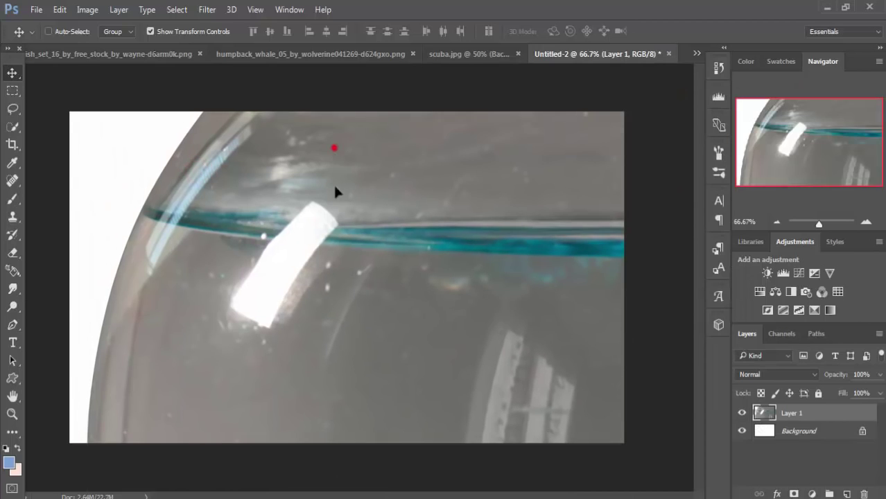
left_click_drag(334, 144, 339, 262)
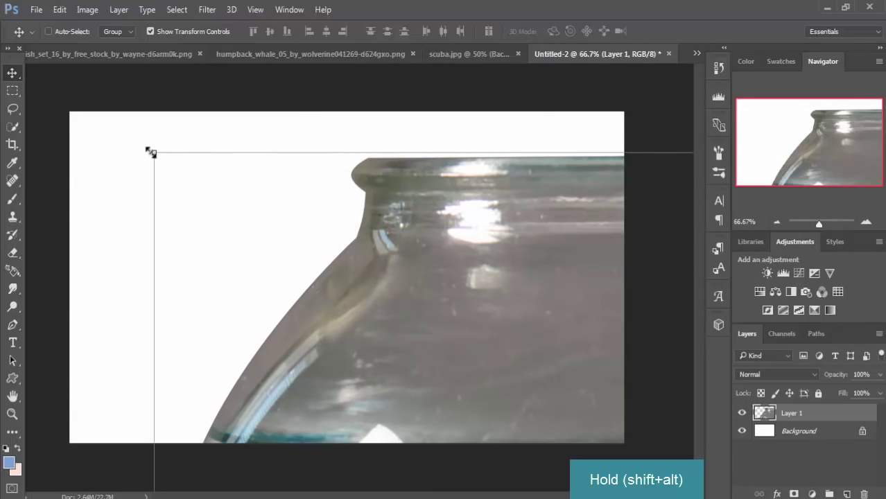
mouse_move(152, 153)
left_mouse_down()
mouse_move(468, 373)
mouse_move(471, 340)
left_mouse_up()
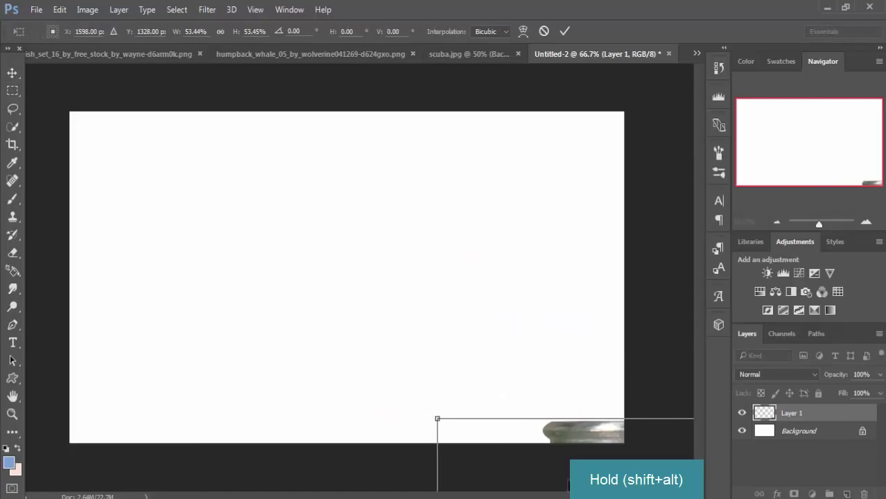
left_click_drag(587, 446, 513, 394)
left_click_drag(406, 306, 338, 204)
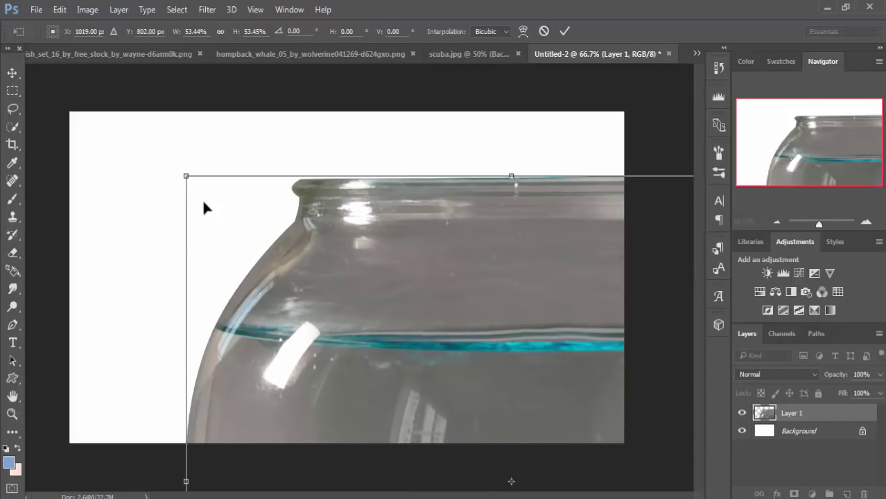
left_click_drag(186, 176, 383, 362)
left_click_drag(520, 416, 338, 221)
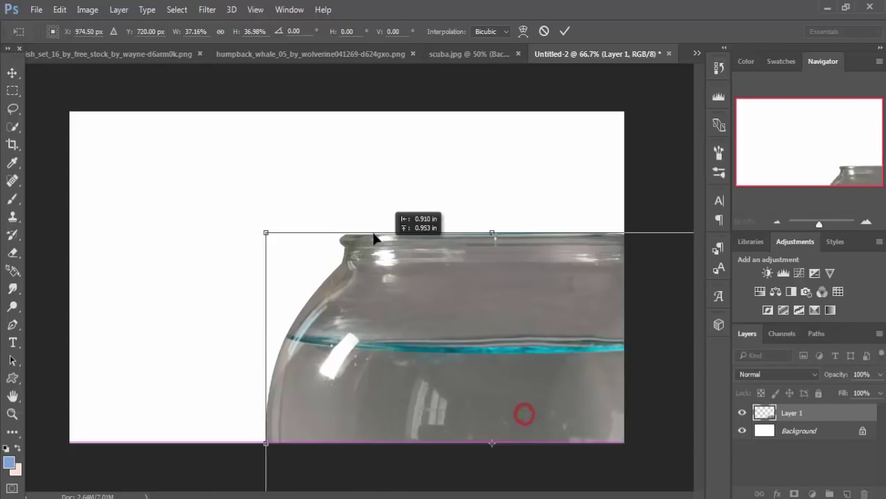
left_click_drag(196, 167, 281, 244)
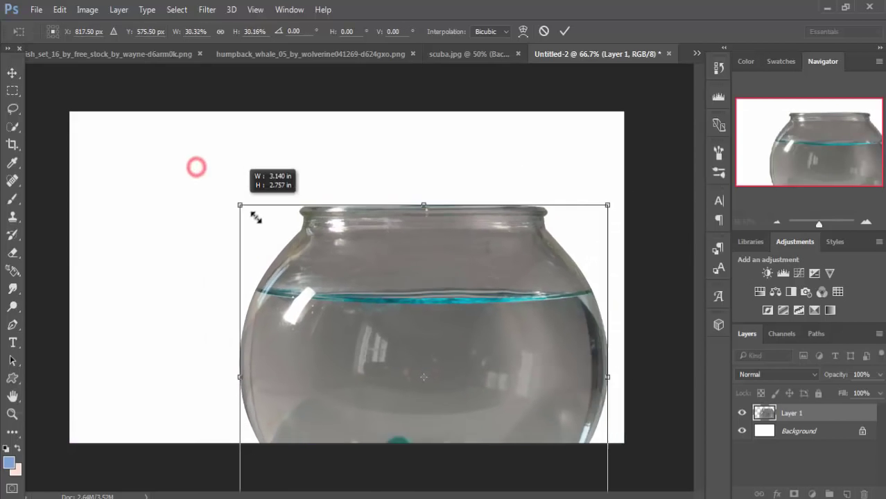
left_click_drag(487, 365, 399, 281)
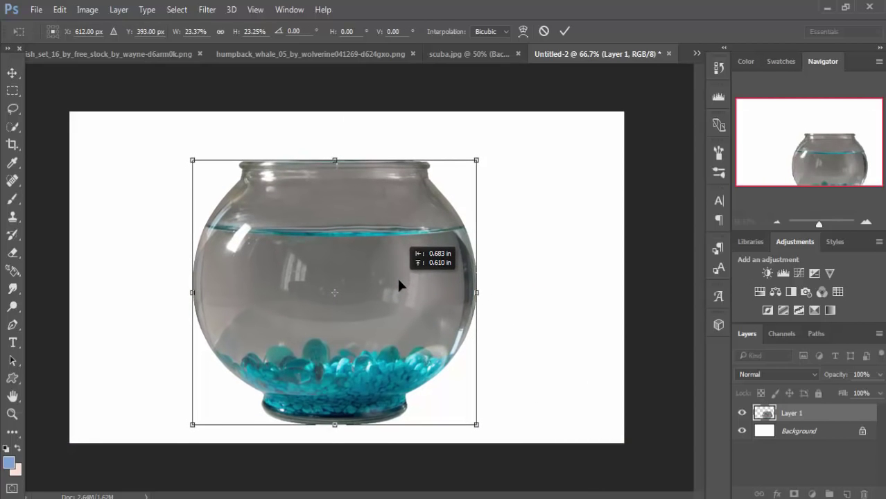
left_click_drag(403, 290, 377, 286)
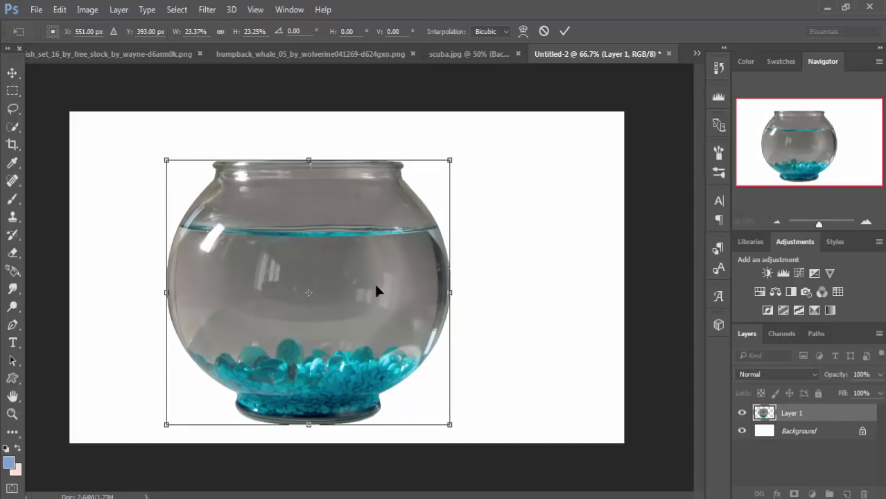
Step: Enlarge the fishbowl slightly, shift it up a little, and commit the transform
left_click(563, 32)
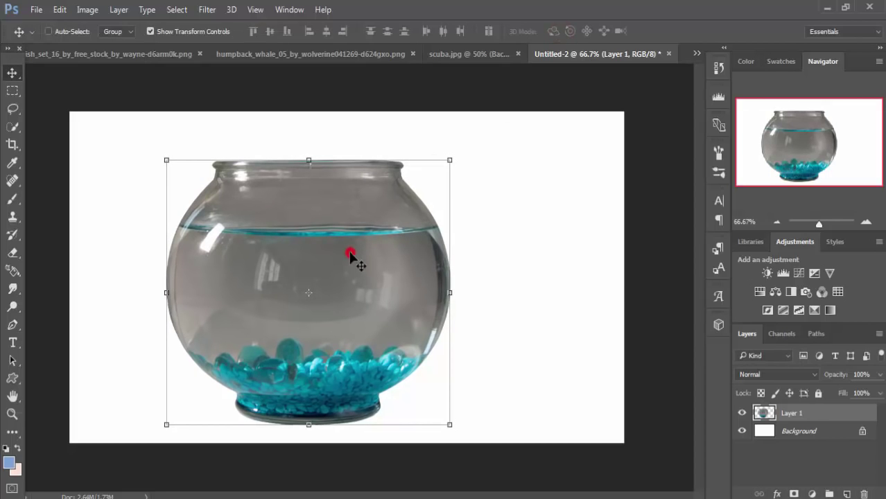
left_click_drag(168, 163, 158, 148)
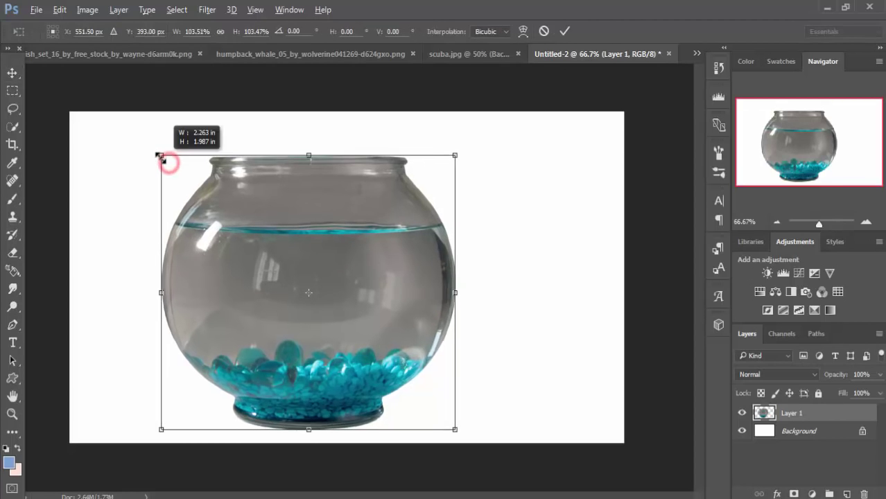
left_click_drag(343, 263, 338, 258)
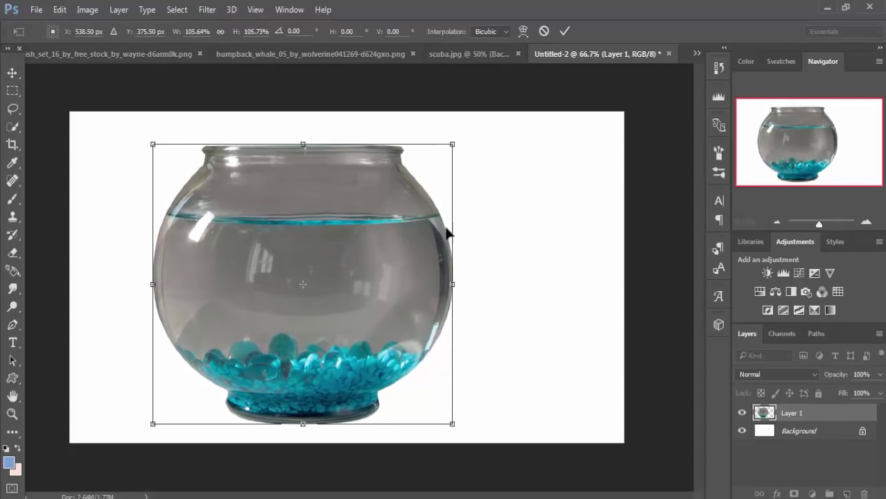
left_click(565, 31)
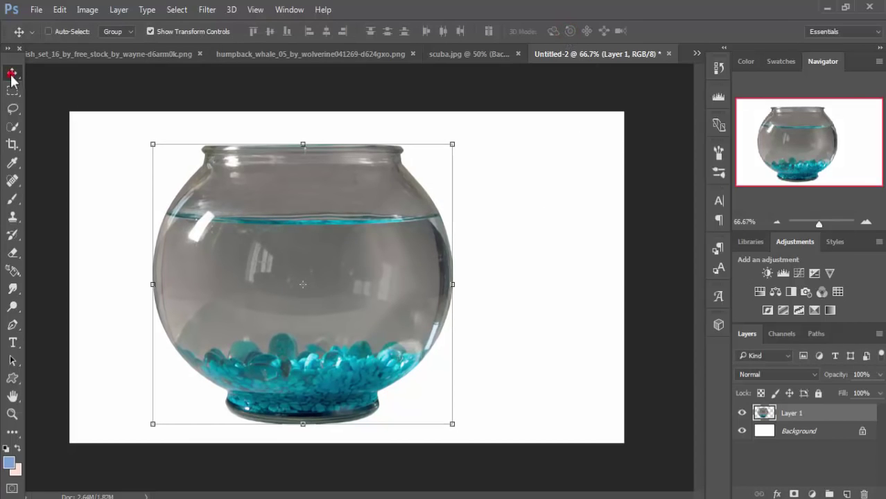
Step: Duplicate Layer 1 to create Layer 1 copy
right_click(826, 409)
left_click(612, 137)
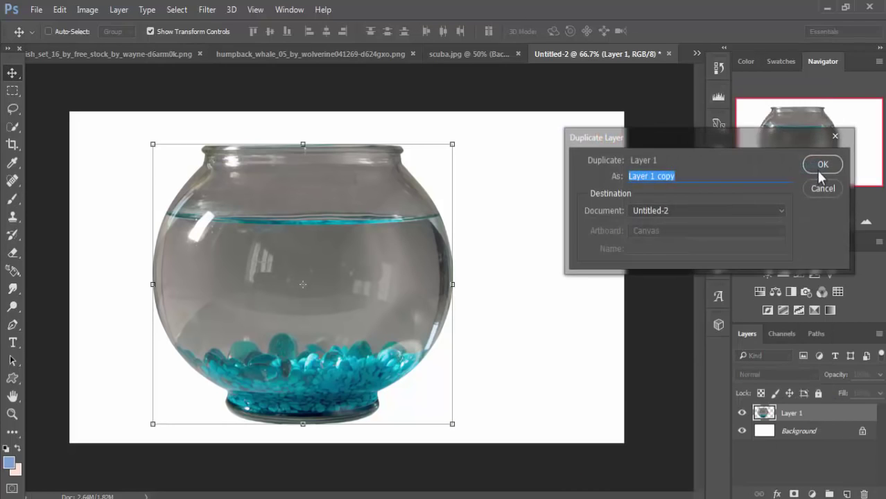
left_click(818, 172)
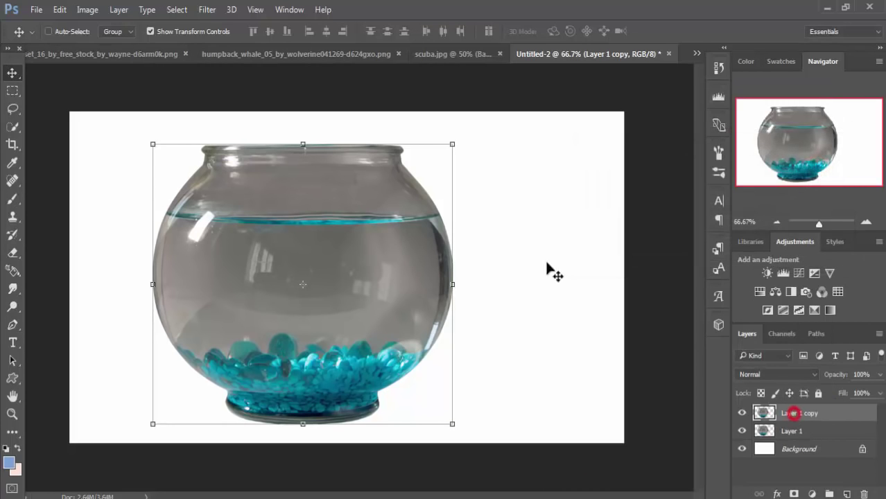
left_click(694, 54)
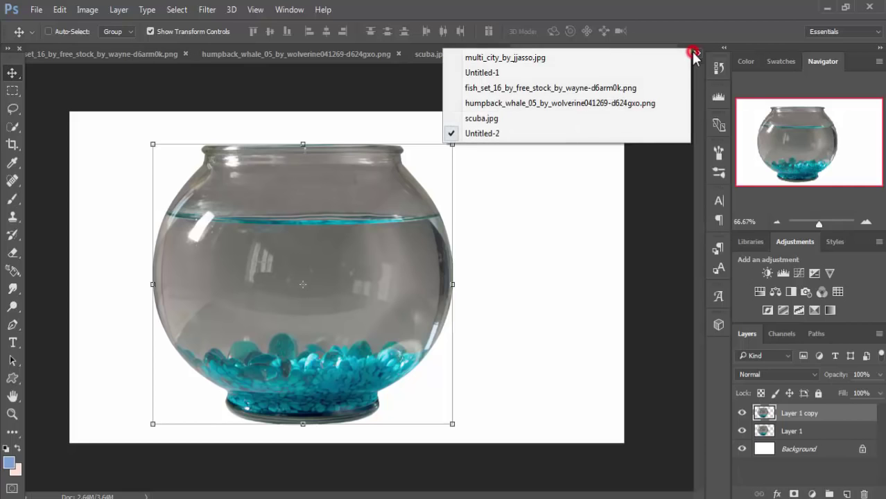
Step: Copy the palm-tree island from Untitled-1 into Untitled-2 as Layer 2, scaled to about 23% at the bowl's waterline
left_click(573, 74)
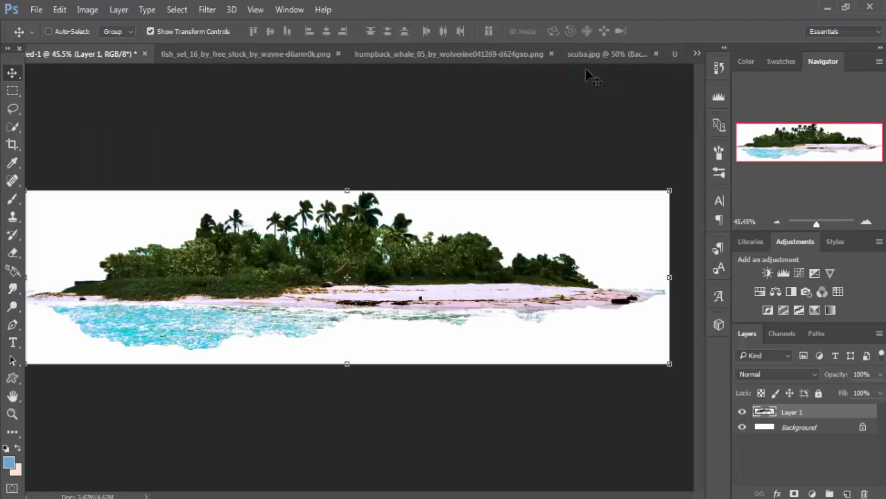
mouse_move(76, 54)
left_mouse_down()
mouse_move(84, 124)
mouse_move(517, 142)
left_mouse_up()
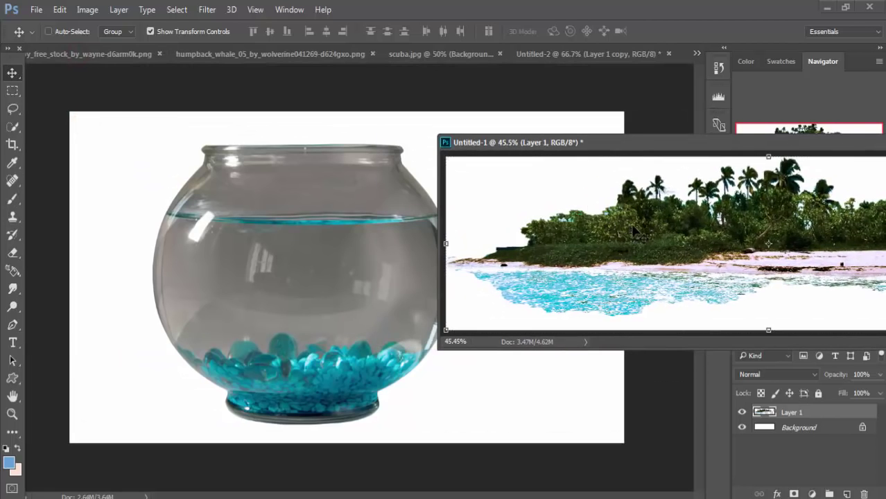
left_click_drag(648, 233, 336, 216)
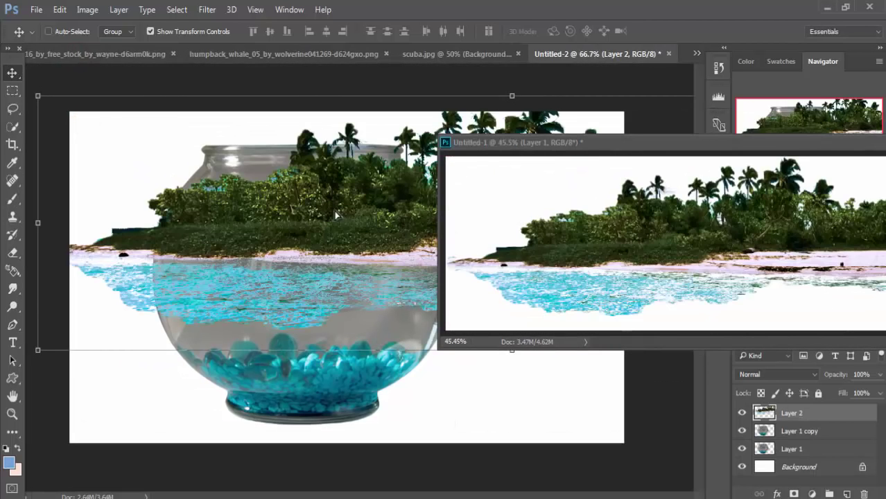
left_click_drag(757, 148, 506, 164)
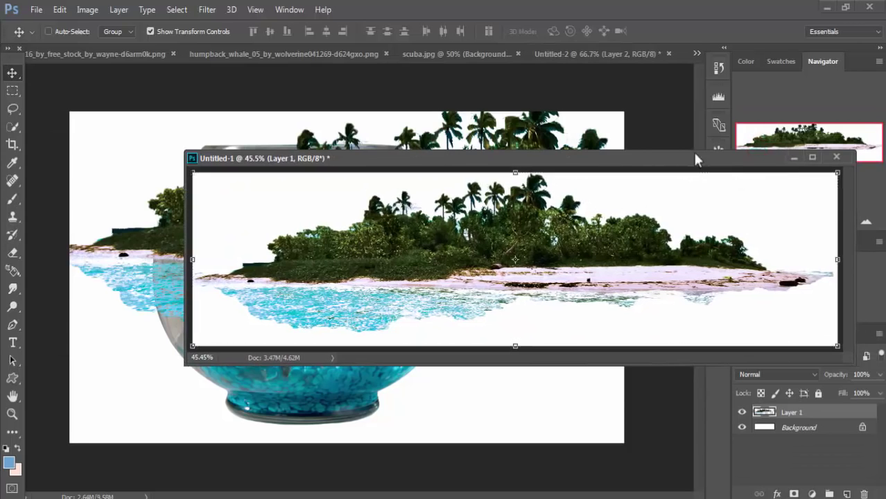
left_click(792, 157)
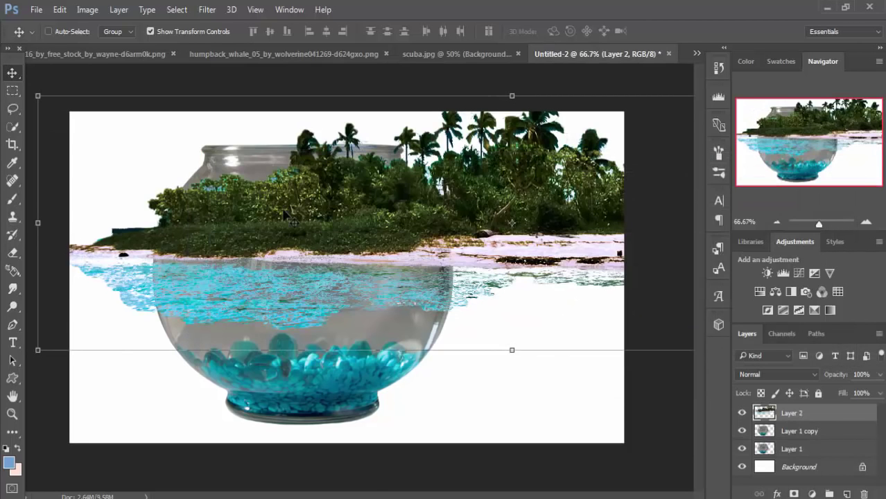
left_click_drag(36, 95, 394, 217)
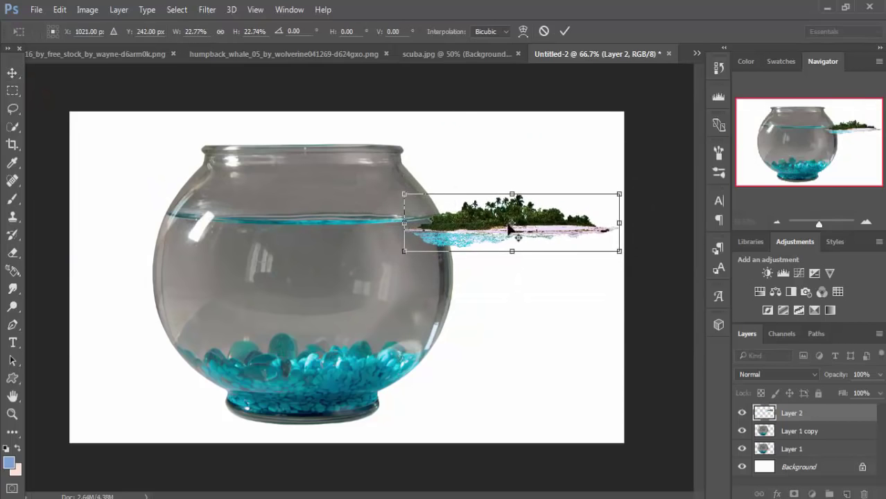
left_click_drag(534, 220, 340, 212)
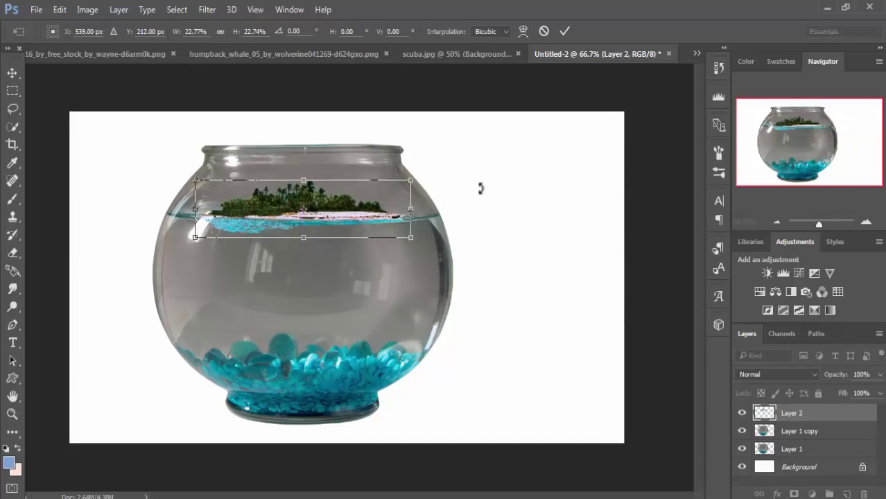
Step: Stretch the island to about 124% width and 152% height on the waterline and commit
left_click(566, 31)
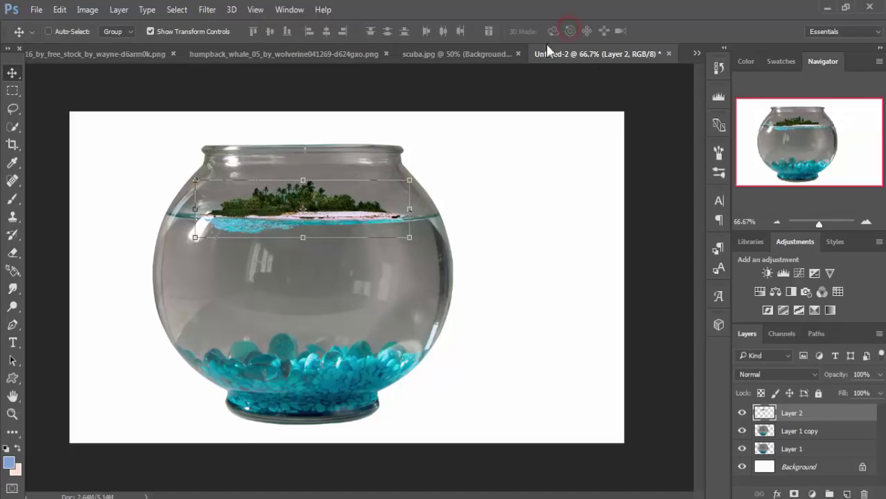
left_click_drag(195, 180, 169, 172)
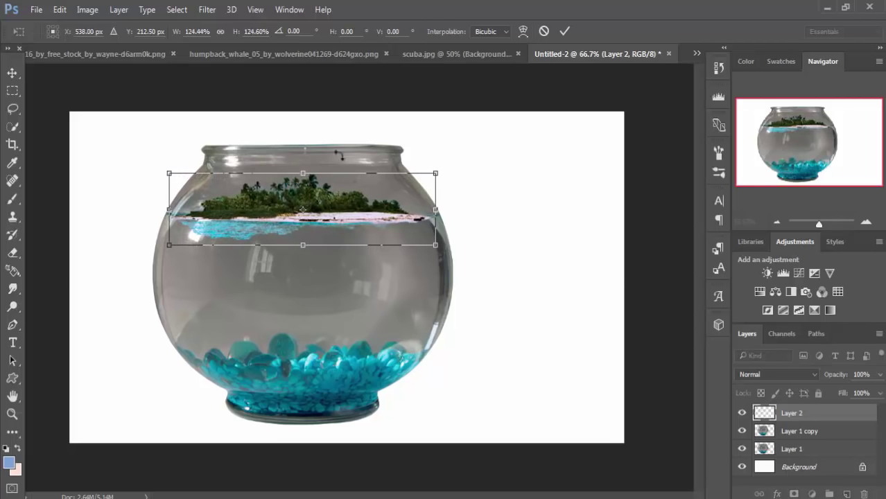
left_click_drag(302, 172, 302, 162)
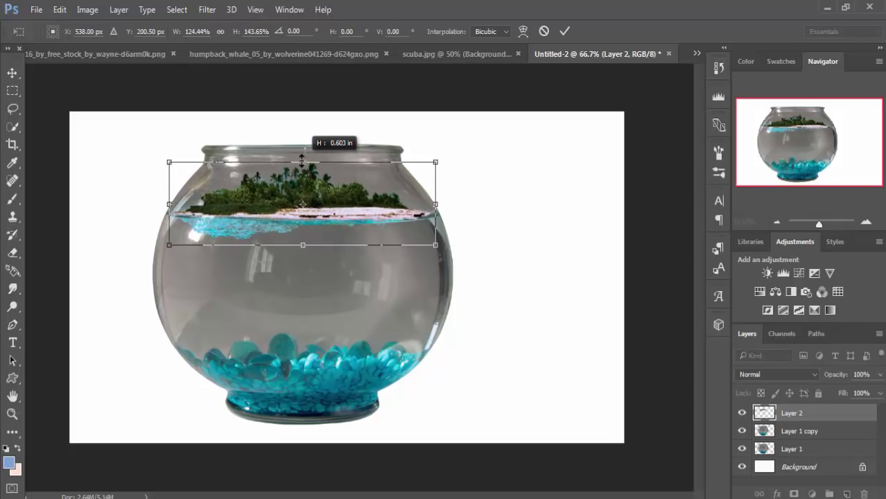
left_click_drag(329, 204, 329, 209)
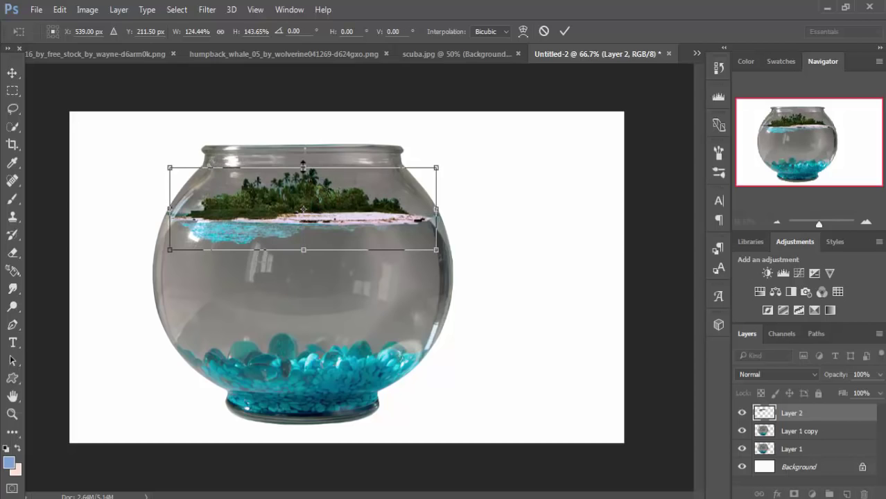
left_click_drag(303, 167, 302, 163)
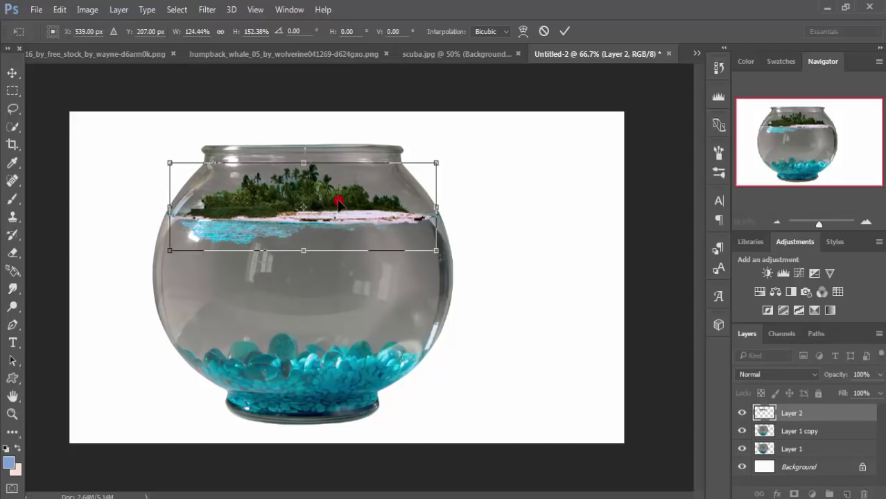
left_click_drag(339, 206, 339, 203)
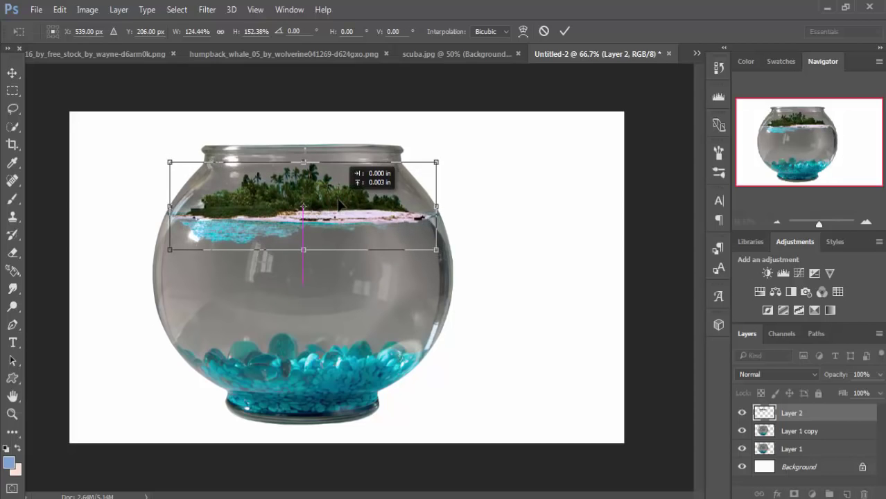
left_click(565, 32)
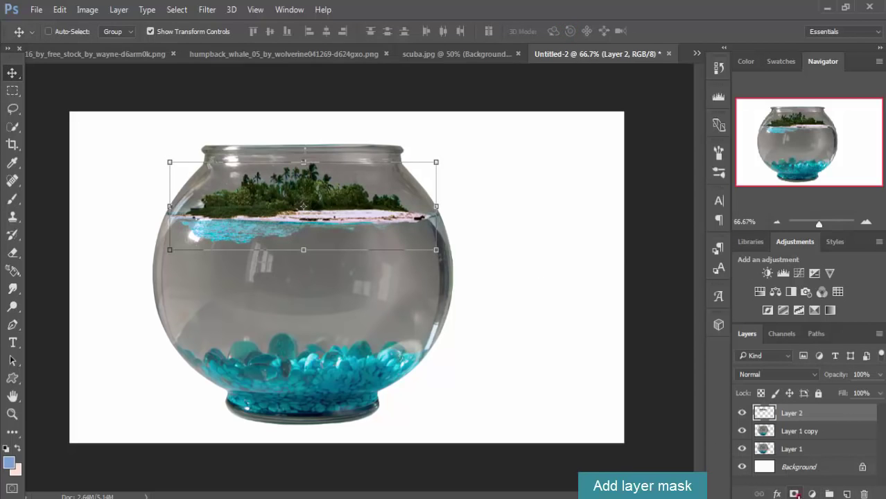
Step: Add a layer mask to the island, select the black Brush, and drop layer opacity to 50%
left_click(794, 493)
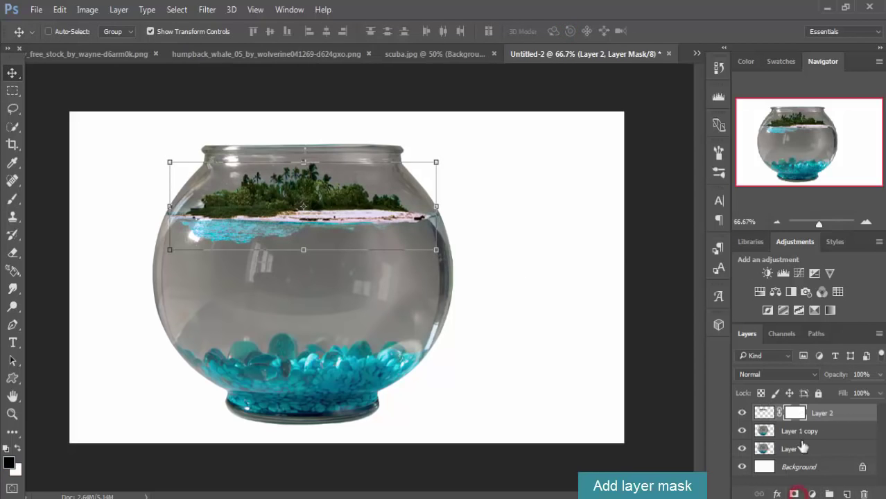
left_click(12, 199)
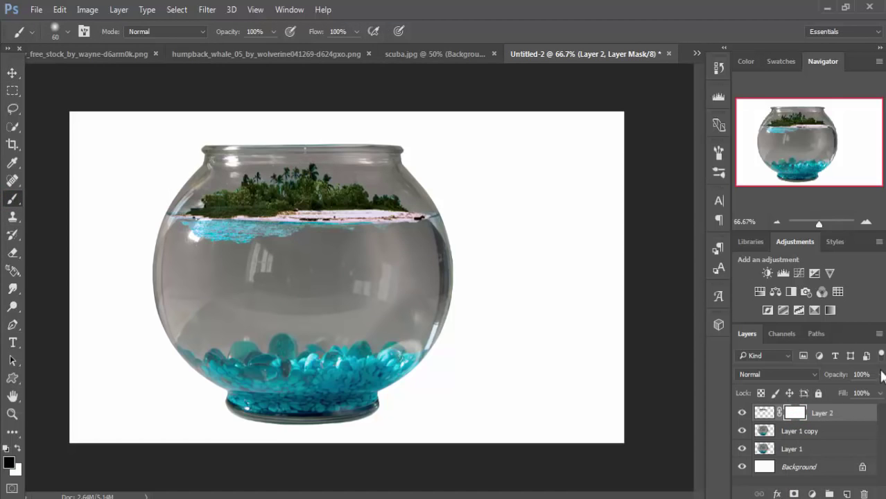
left_click(881, 374)
left_click_drag(877, 395, 846, 393)
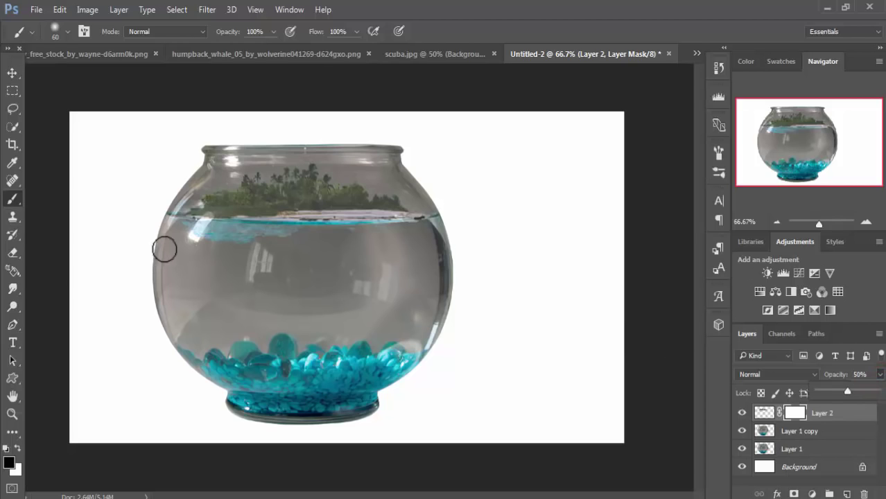
Step: Paint out the cyan tint below the waterline, then restore the island layer to 100% opacity
mouse_move(179, 231)
left_mouse_down()
mouse_move(264, 241)
mouse_move(282, 238)
mouse_move(261, 234)
mouse_move(273, 231)
mouse_move(357, 235)
mouse_move(450, 216)
left_mouse_up()
mouse_move(276, 234)
left_mouse_down()
mouse_move(208, 240)
mouse_move(274, 241)
mouse_move(180, 228)
left_mouse_up()
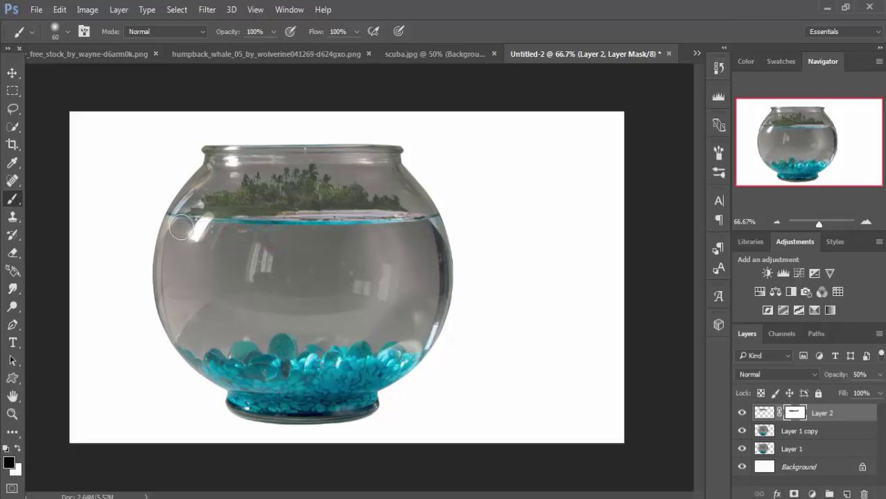
left_click_drag(233, 236, 277, 239)
left_click(11, 73)
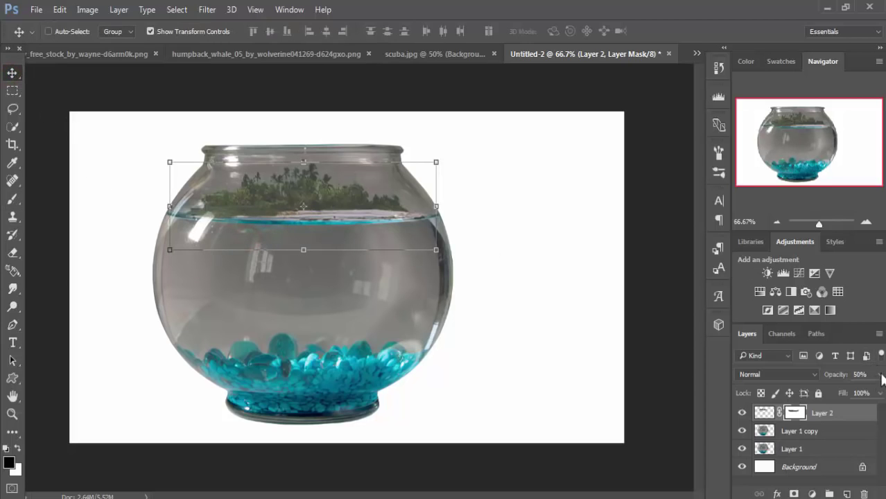
left_click(880, 375)
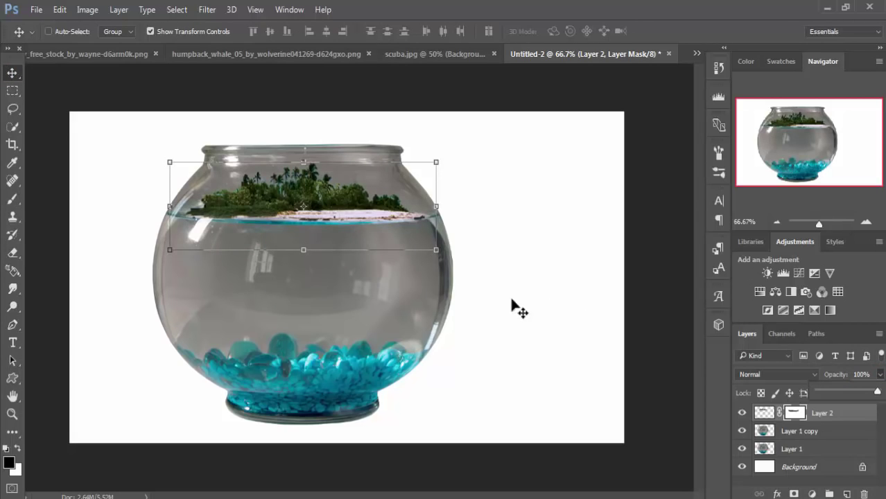
left_click(8, 73)
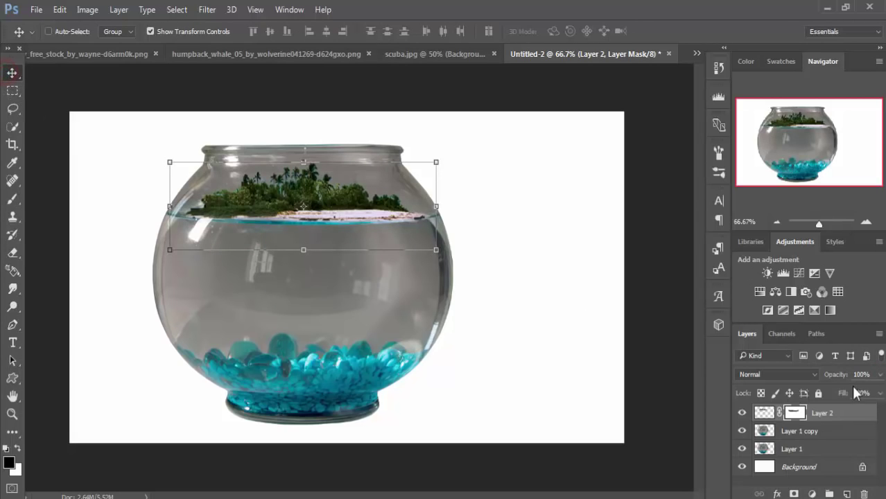
left_click(759, 412)
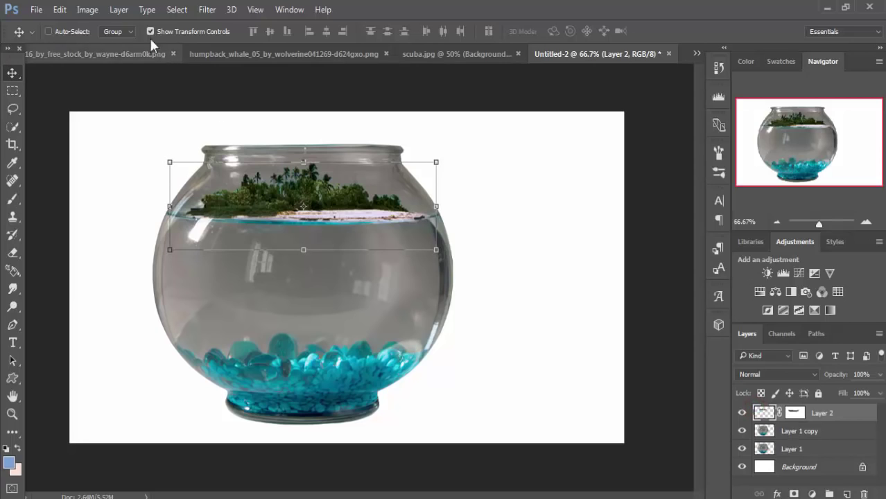
Step: Apply Hue/Saturation to the island with Hue +17 and Saturation +24
left_click(86, 9)
mouse_move(107, 44)
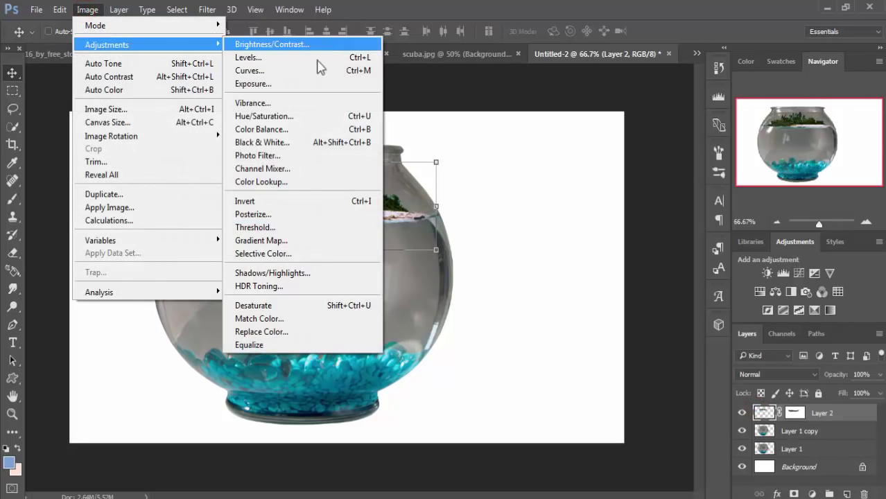
left_click(287, 112)
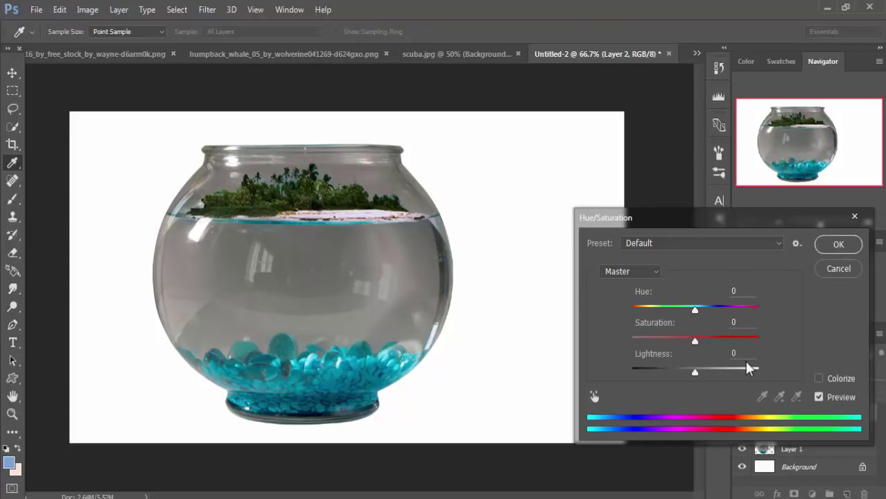
left_click_drag(694, 341, 710, 340)
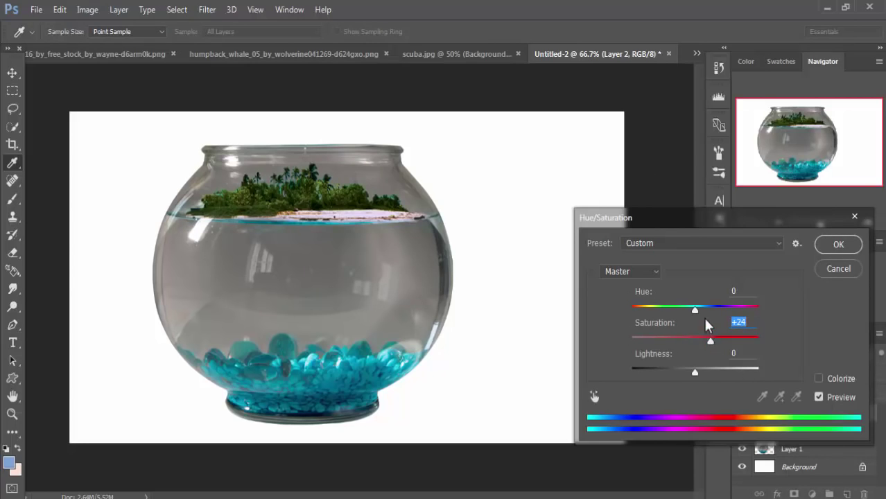
mouse_move(697, 311)
left_mouse_down()
mouse_move(670, 311)
mouse_move(731, 315)
mouse_move(707, 315)
left_mouse_up()
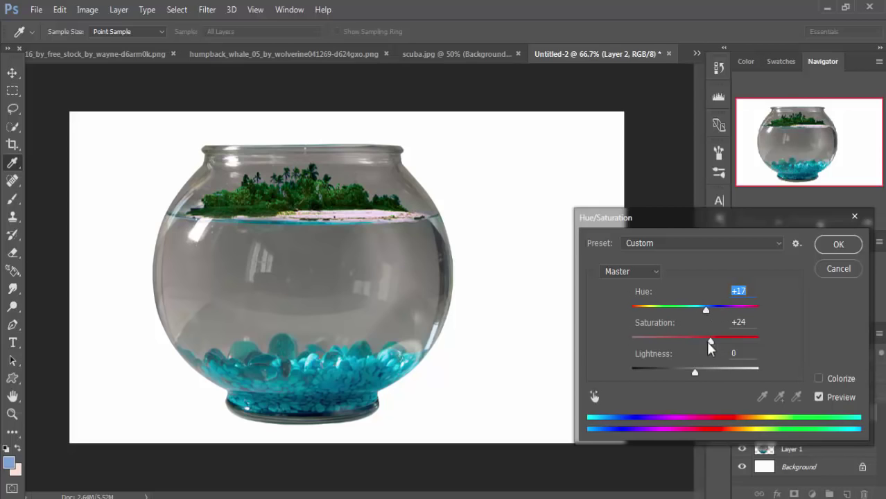
mouse_move(713, 349)
left_mouse_down()
mouse_move(678, 340)
mouse_move(706, 347)
left_mouse_up()
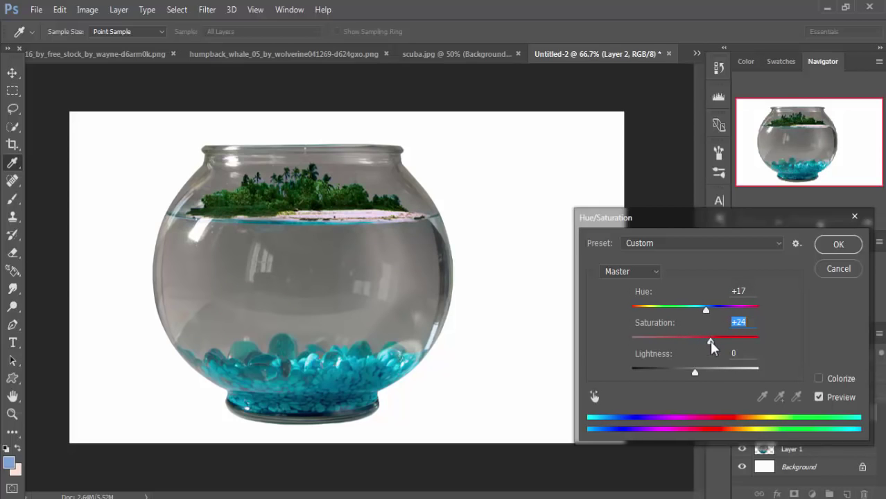
left_click(838, 244)
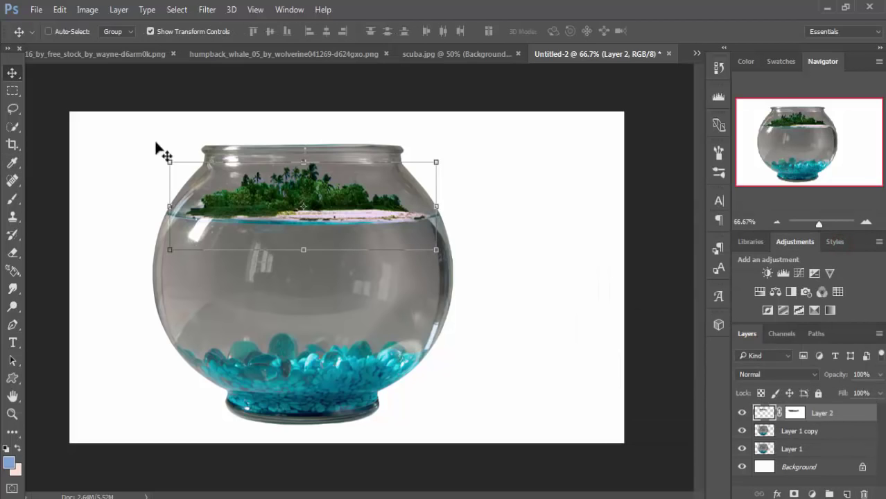
Step: Apply Levels to the island with the midtone input raised to 1.43
left_click(88, 10)
mouse_move(107, 44)
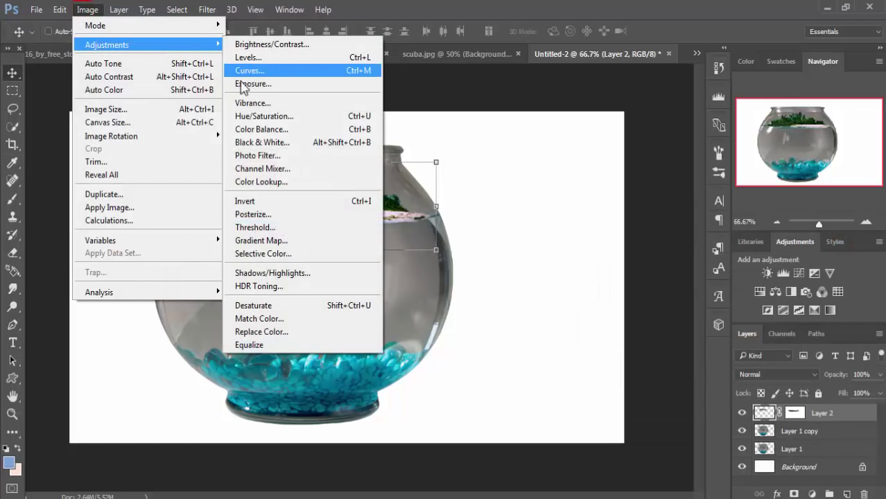
left_click(254, 61)
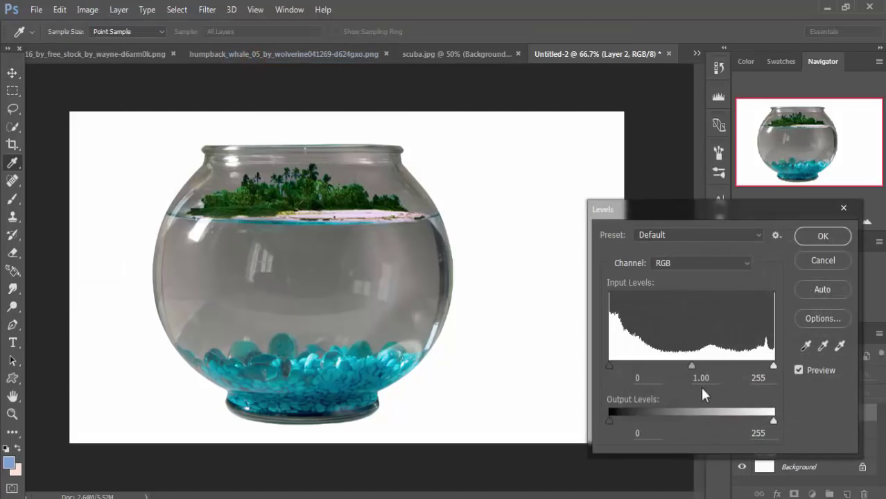
left_click_drag(691, 364, 667, 362)
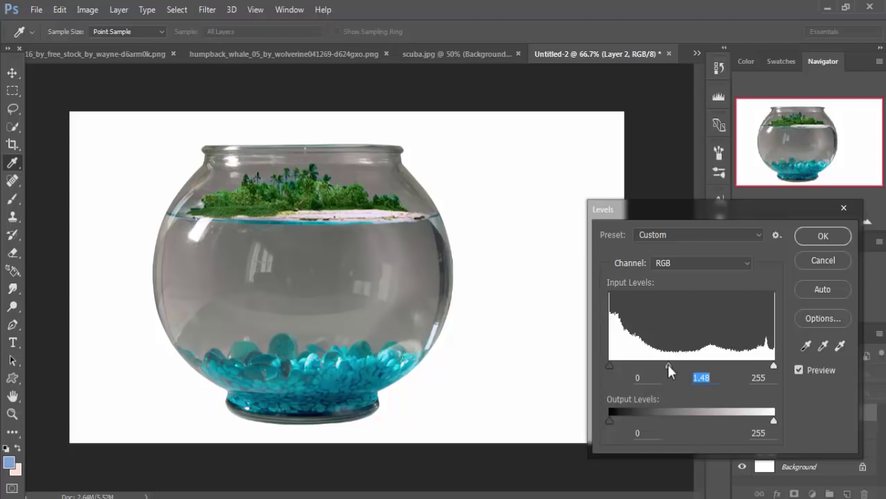
left_click(666, 365)
left_click_drag(667, 365, 670, 365)
left_click(823, 236)
key("v")
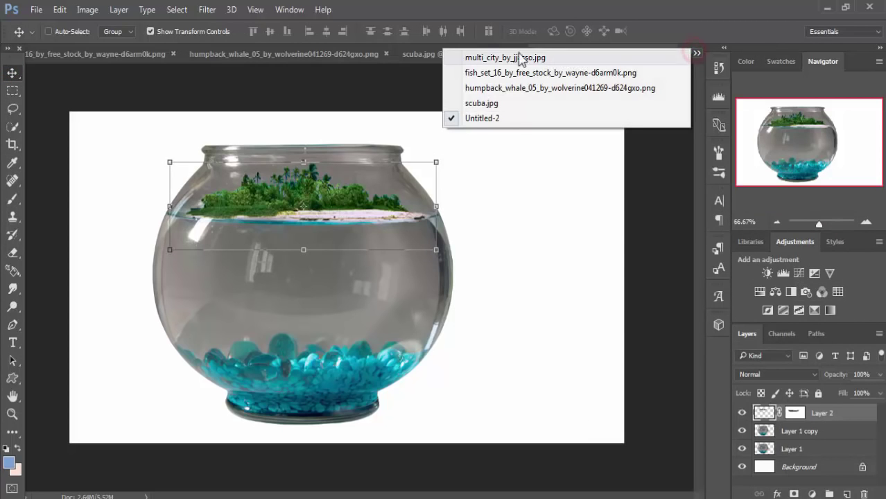
Step: Copy the multi_city_by_jjasso.jpg skyline into the fishbowl document as Layer 3
left_click(496, 60)
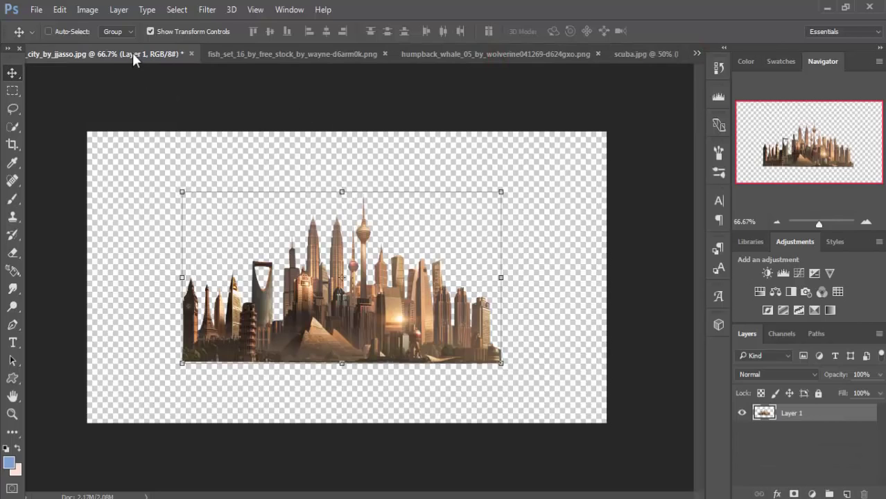
mouse_move(132, 53)
left_mouse_down()
mouse_move(133, 107)
mouse_move(697, 124)
left_mouse_up()
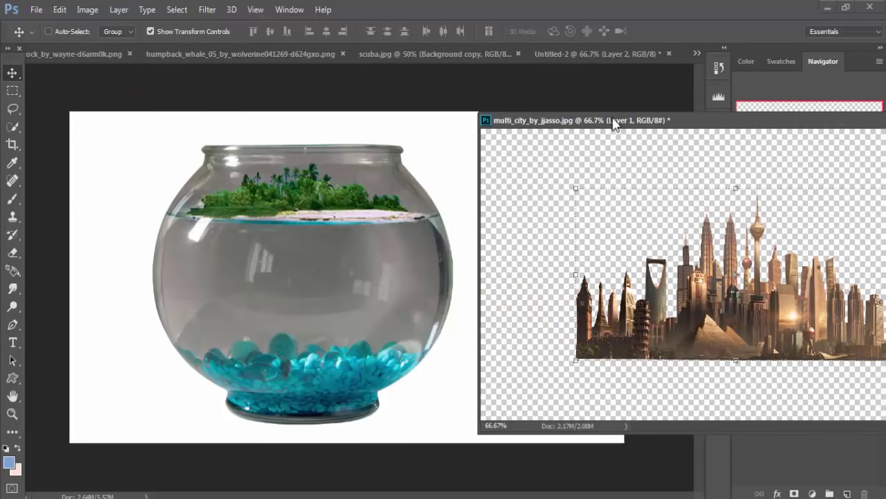
left_click_drag(776, 297, 402, 271)
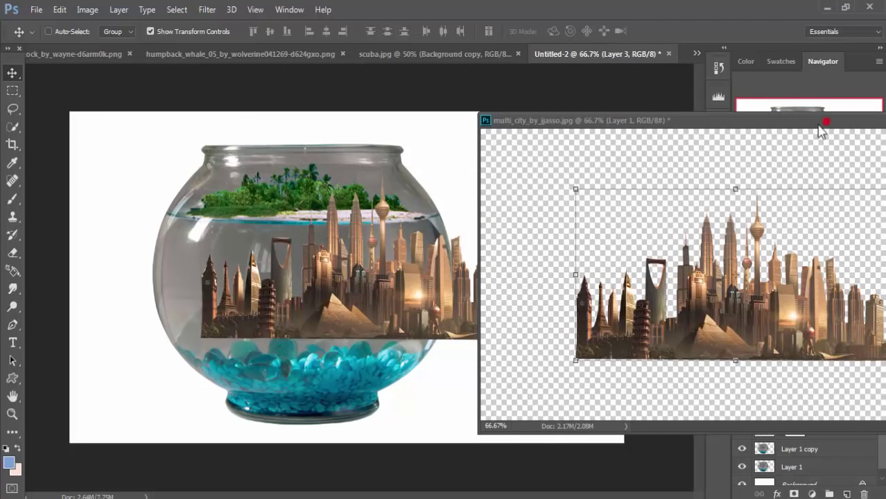
left_click_drag(832, 119, 623, 149)
left_click(743, 151)
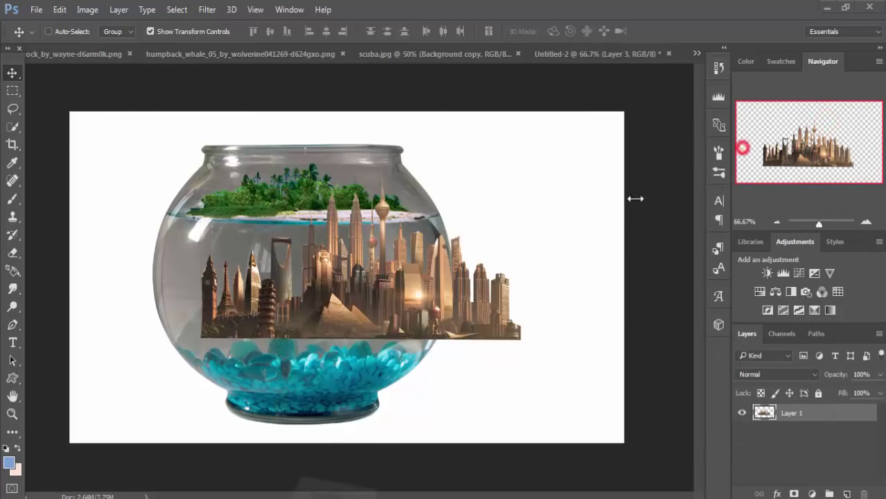
Step: Flip the city upside down, shrink it to fit the bowl, and commit
left_click(58, 10)
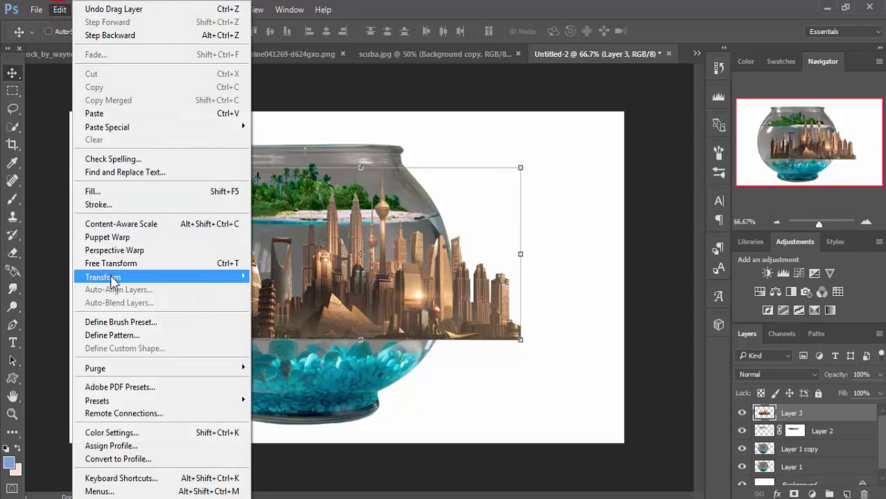
mouse_move(103, 276)
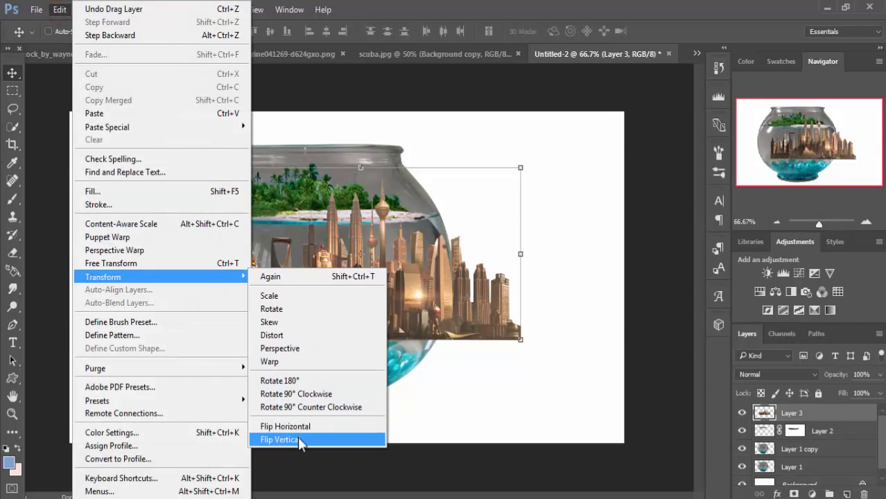
left_click(298, 440)
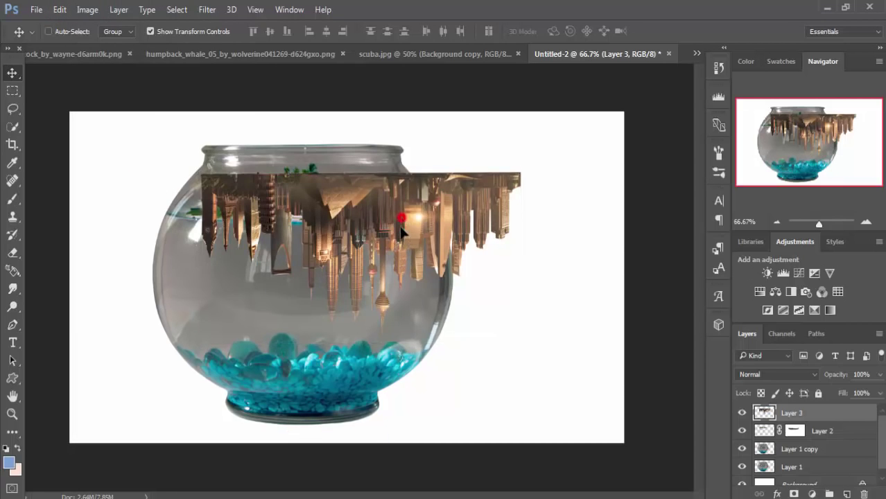
left_click_drag(401, 231, 348, 270)
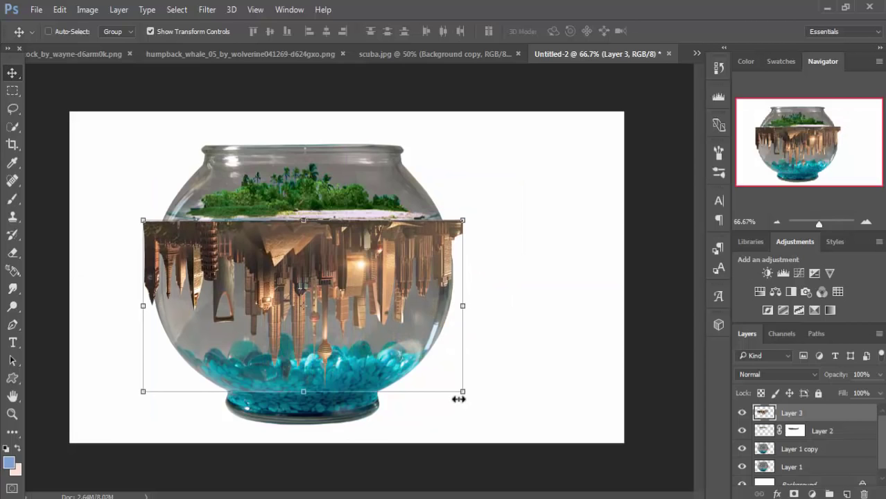
left_click_drag(462, 391, 416, 369)
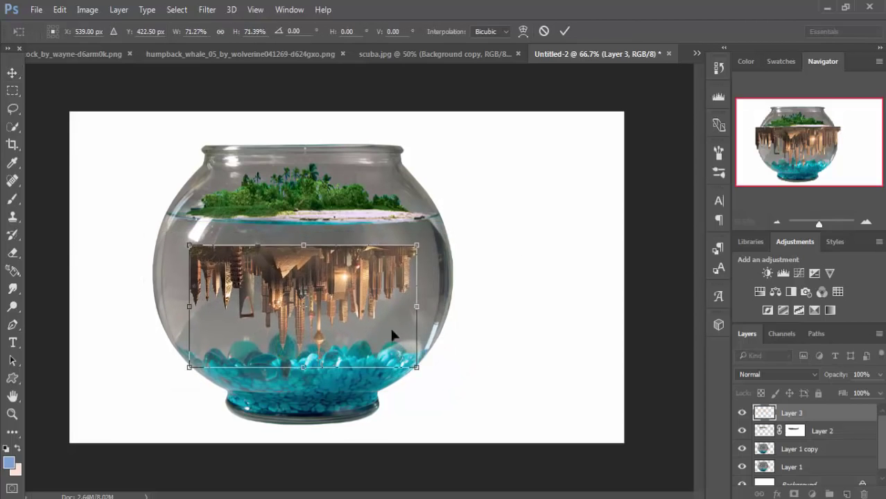
left_click_drag(340, 282, 340, 265)
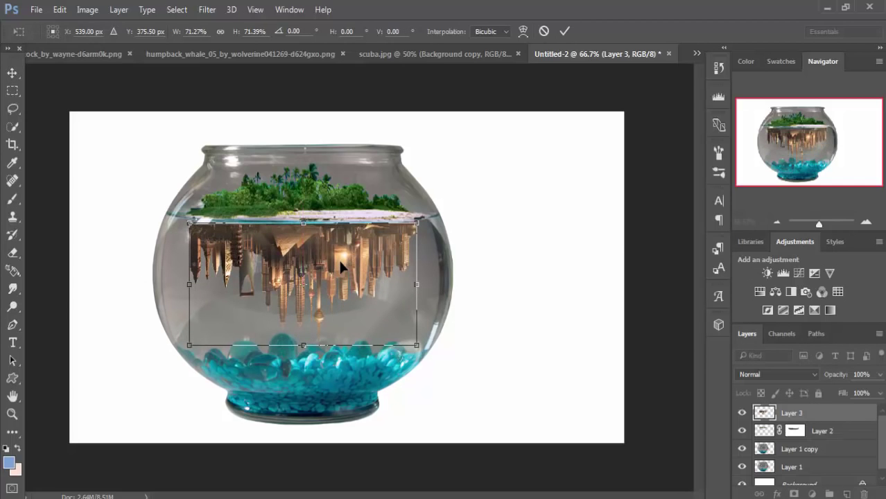
left_click(566, 31)
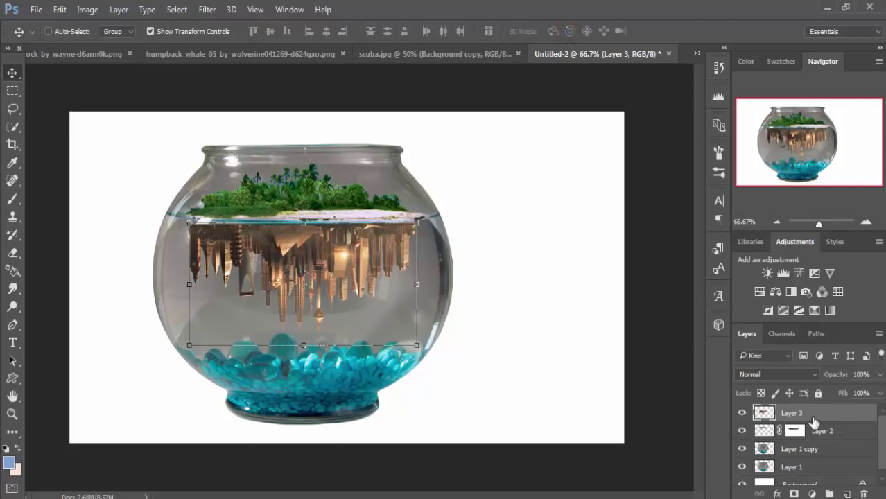
Step: Move Layer 3 below the island layer and nudge it up under the island's base
left_click_drag(814, 422, 816, 436)
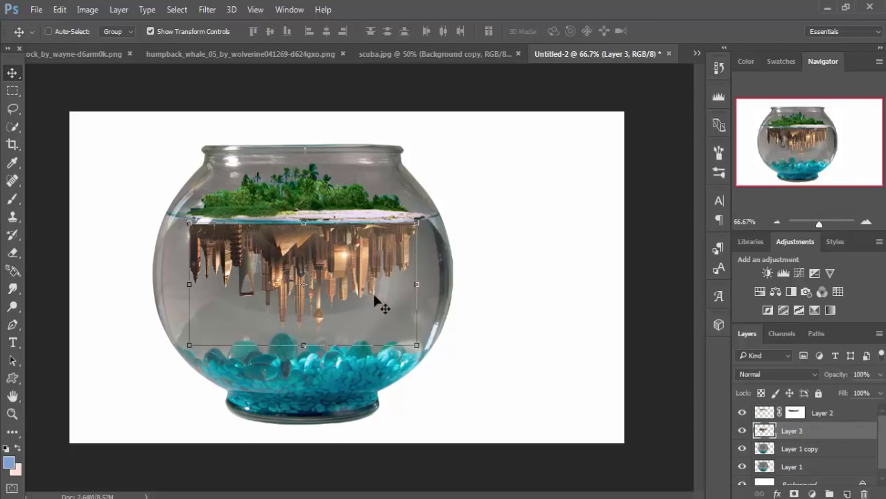
left_click_drag(299, 261, 298, 254)
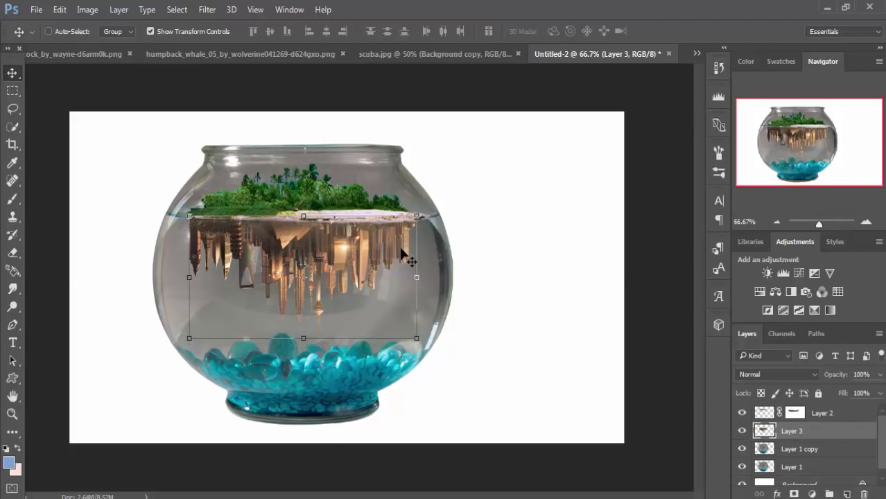
left_click(340, 256)
left_click(697, 54)
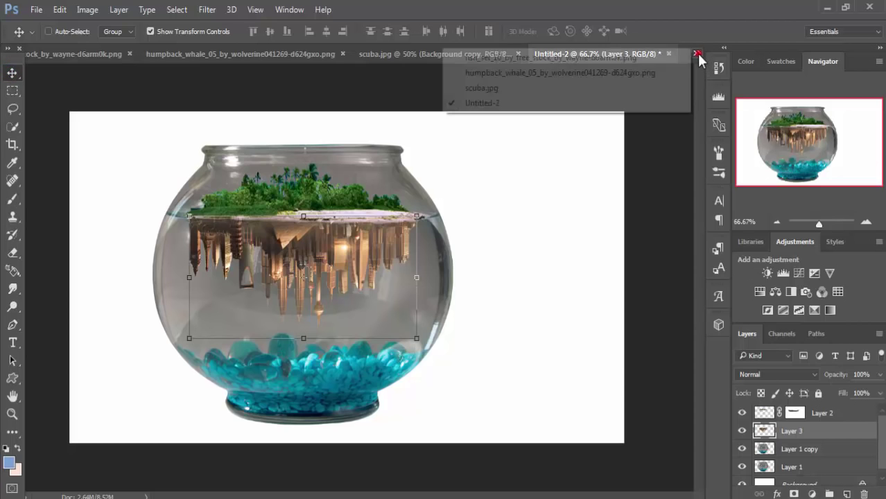
Step: Float the humpback whale image and copy it onto Untitled-2 as Layer 4
left_click(629, 74)
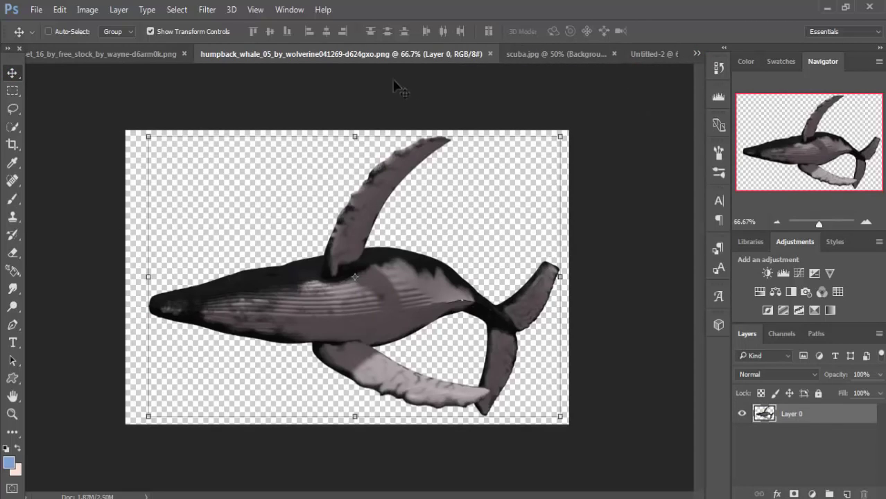
left_click_drag(362, 55, 357, 106)
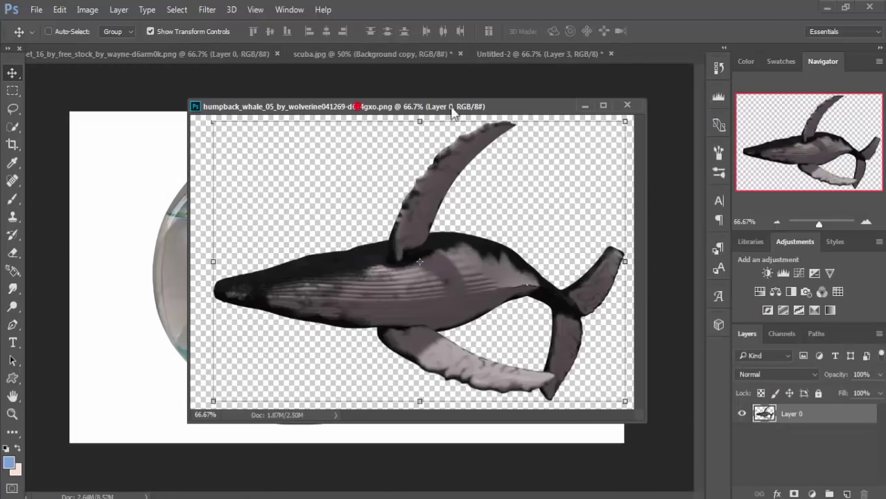
left_click_drag(451, 108, 697, 96)
left_click_drag(673, 278, 334, 284)
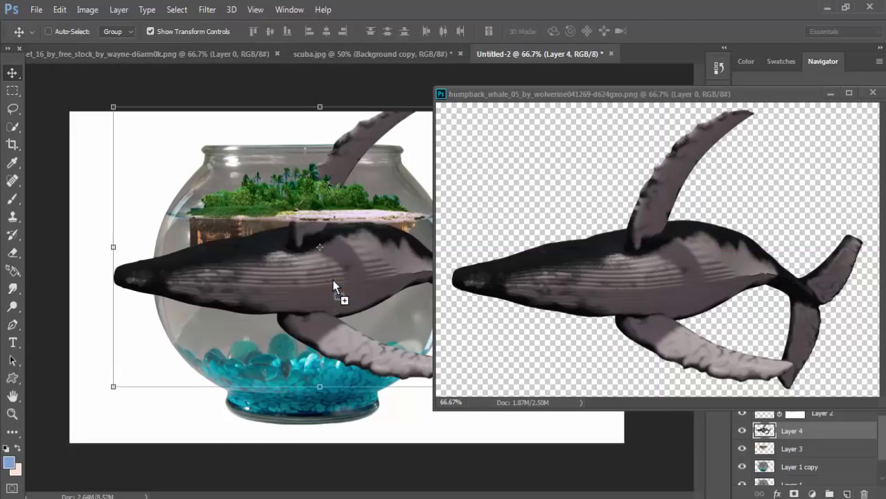
left_click(830, 93)
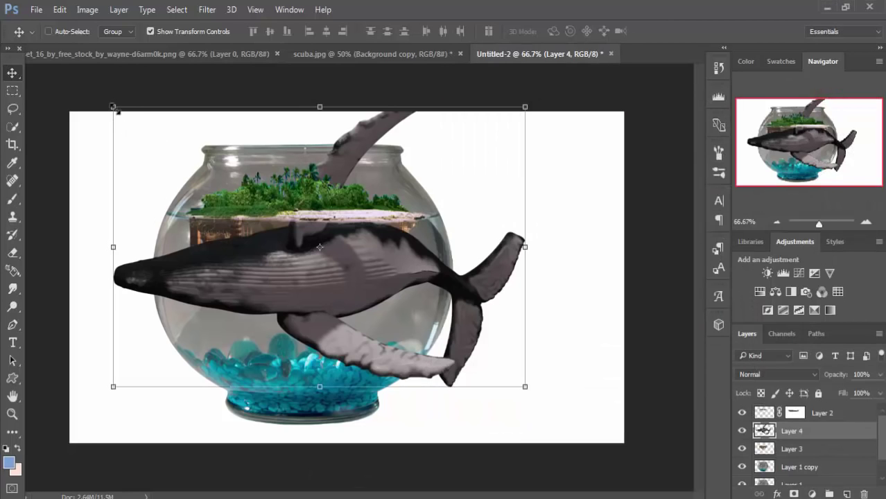
Step: Shrink the whale to about 21% and place it on the bowl's left side, then commit
mouse_move(114, 108)
left_mouse_down()
mouse_move(172, 172)
mouse_move(197, 174)
mouse_move(247, 199)
mouse_move(257, 194)
mouse_move(276, 218)
left_mouse_up()
mouse_move(345, 254)
left_mouse_down()
mouse_move(250, 284)
mouse_move(249, 303)
left_mouse_up()
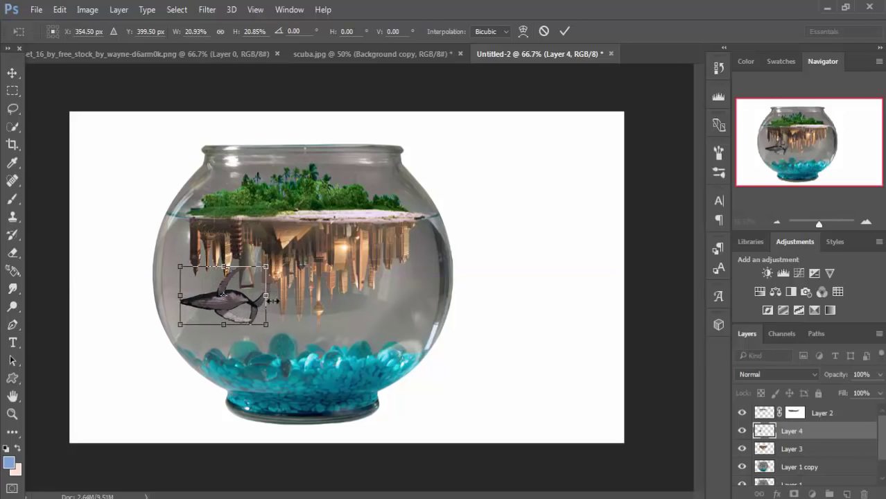
left_click(565, 30)
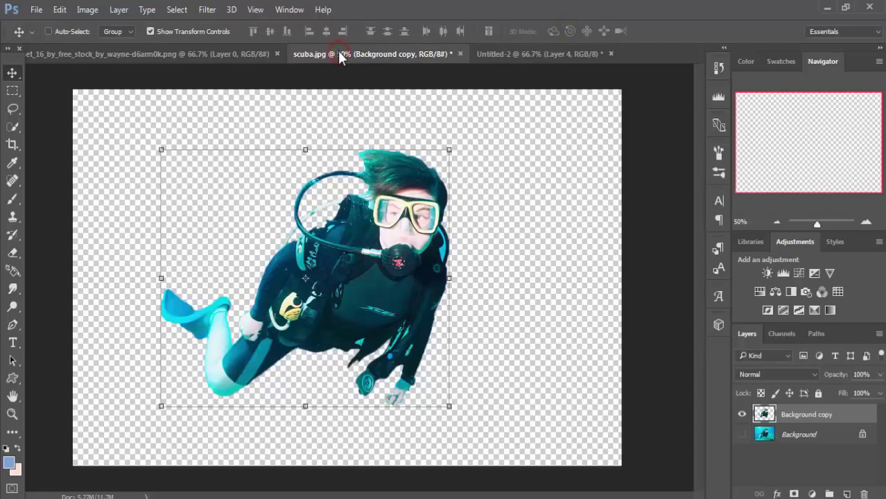
Step: Copy the diver layer from scuba.jpg into the Untitled-2 fishbowl composite
left_click_drag(339, 57, 345, 104)
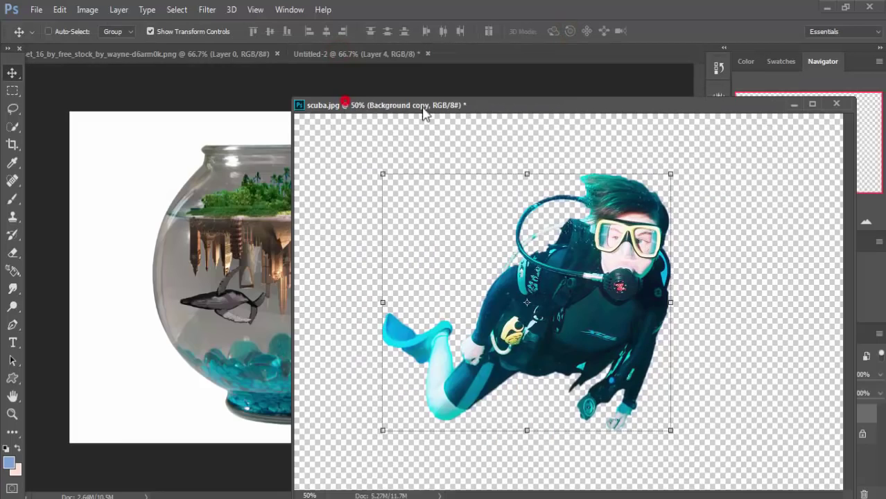
left_click_drag(424, 112, 594, 129)
left_click_drag(755, 331, 364, 316)
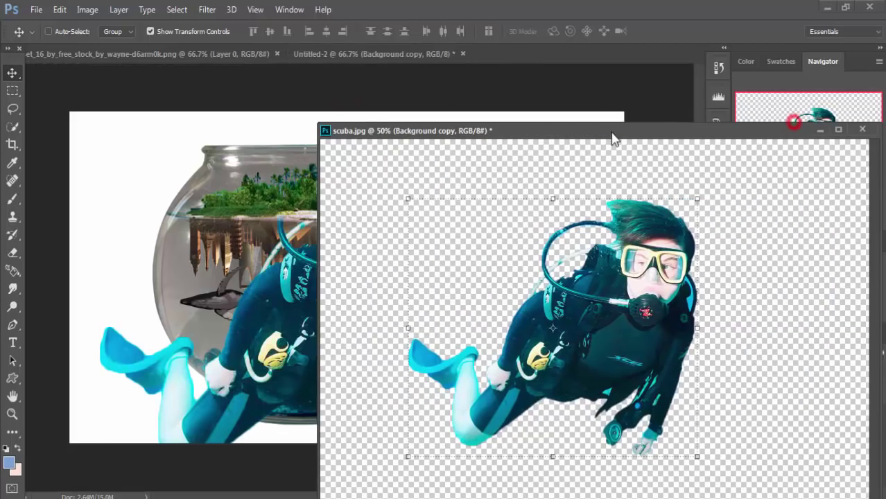
left_click_drag(796, 129, 589, 138)
left_click(755, 131)
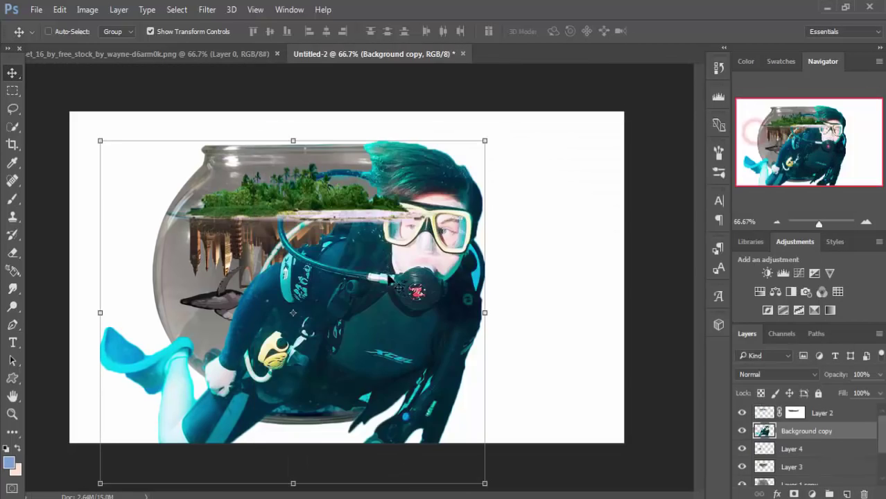
Step: Scale the diver to about 16% on the bowl's right side, above the pebbles
mouse_move(484, 142)
left_mouse_down()
mouse_move(379, 305)
mouse_move(361, 320)
mouse_move(325, 316)
mouse_move(403, 325)
mouse_move(404, 339)
mouse_move(407, 305)
left_mouse_up()
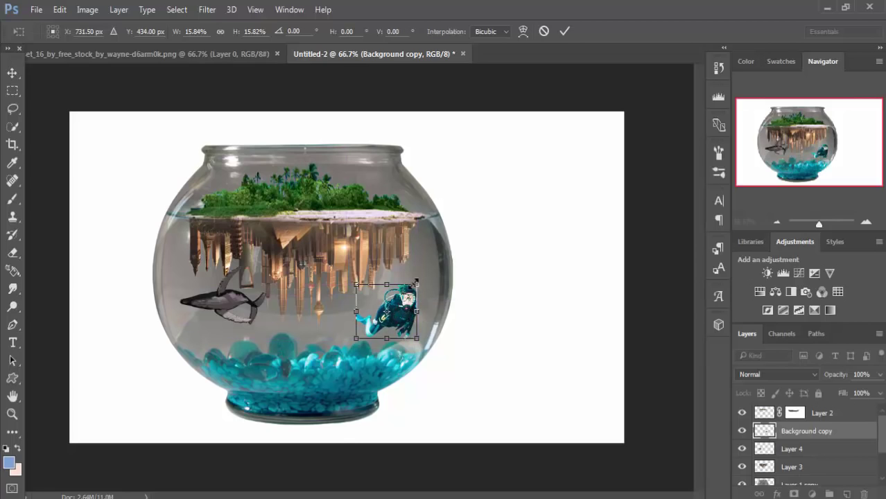
left_click(565, 32)
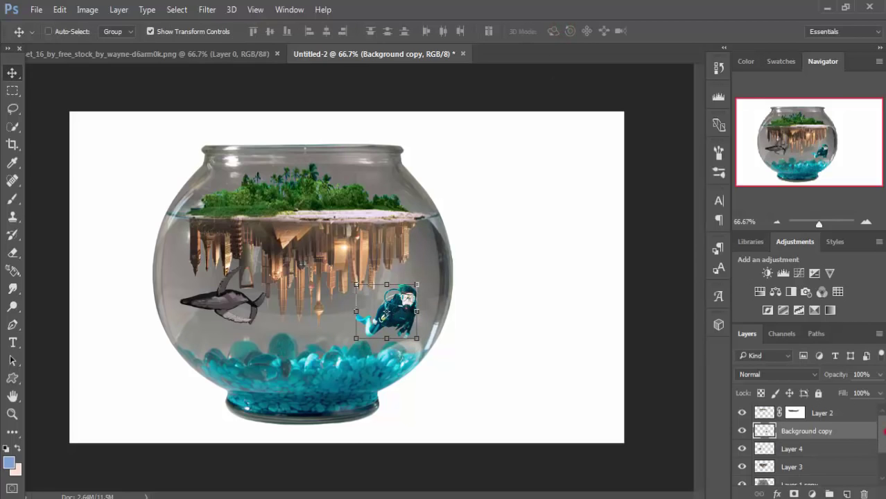
left_click_drag(883, 447, 883, 469)
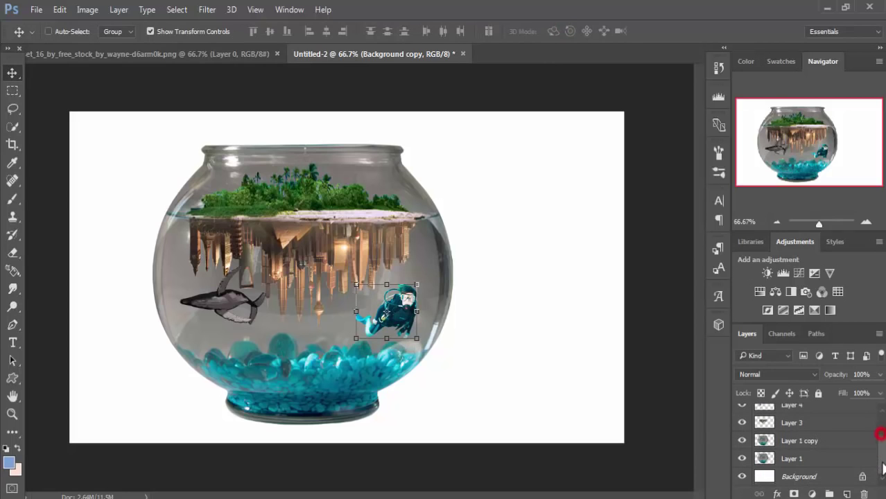
Step: Duplicate Layer 1 copy and move the new copy to the top of the layer stack
left_click(798, 445)
right_click(798, 442)
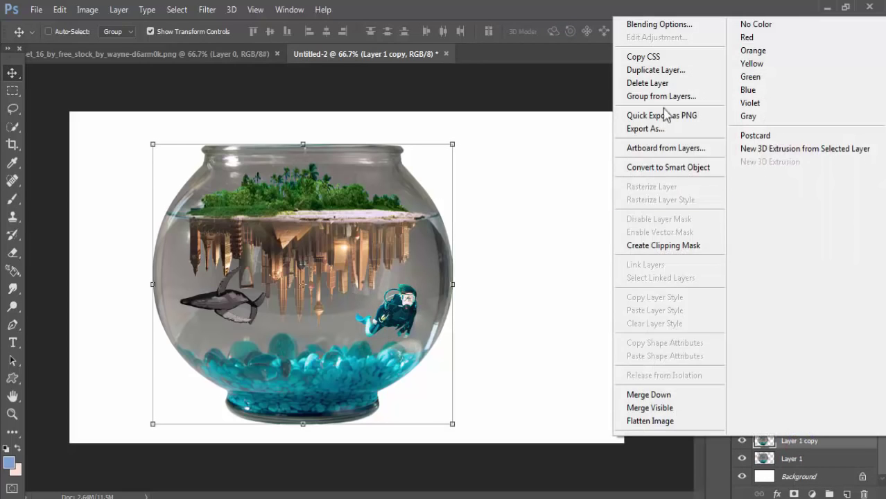
left_click(668, 72)
left_click(815, 165)
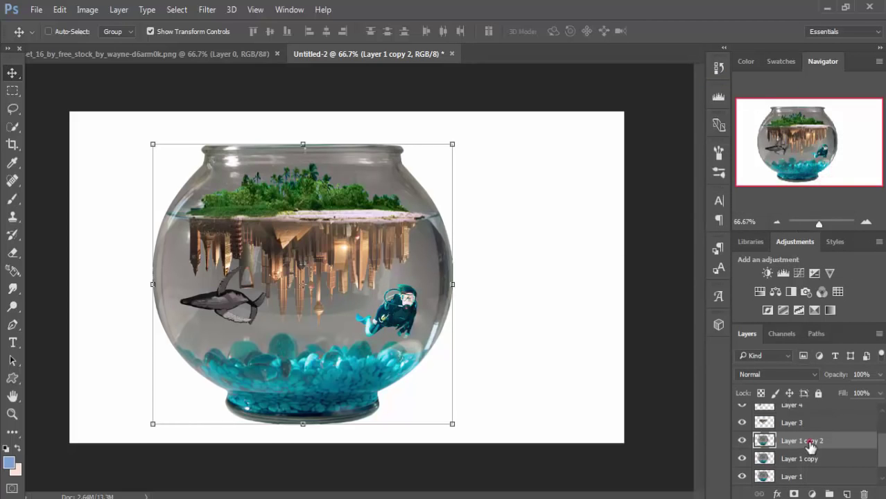
mouse_move(809, 447)
left_mouse_down()
mouse_move(811, 392)
mouse_move(811, 410)
left_mouse_up()
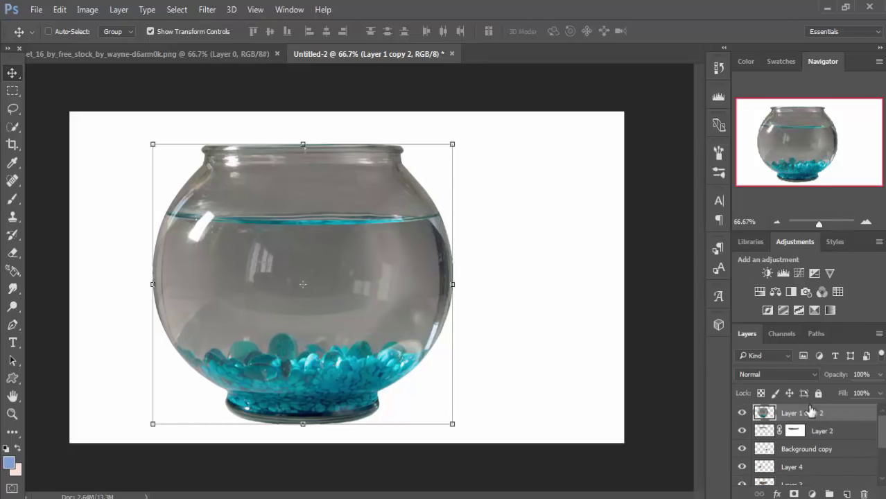
Step: Set the top bowl copy's blend mode to Soft Light
left_click(811, 374)
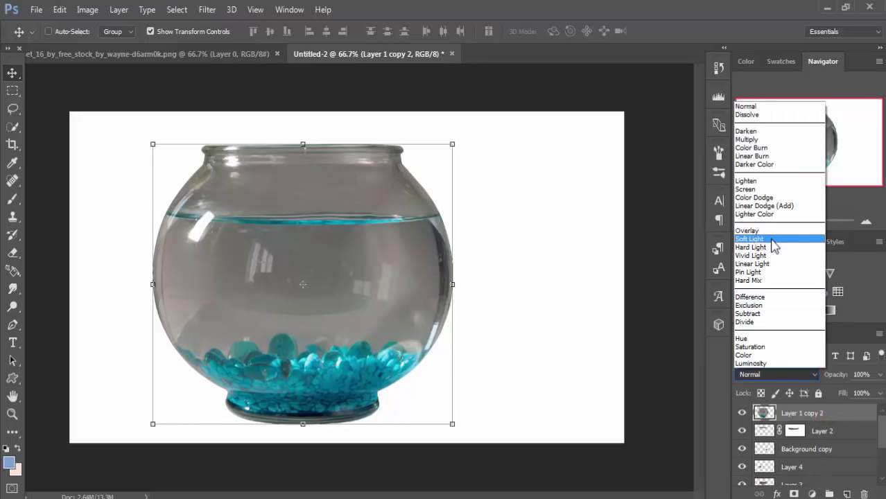
left_click(801, 239)
key("alt+comma")
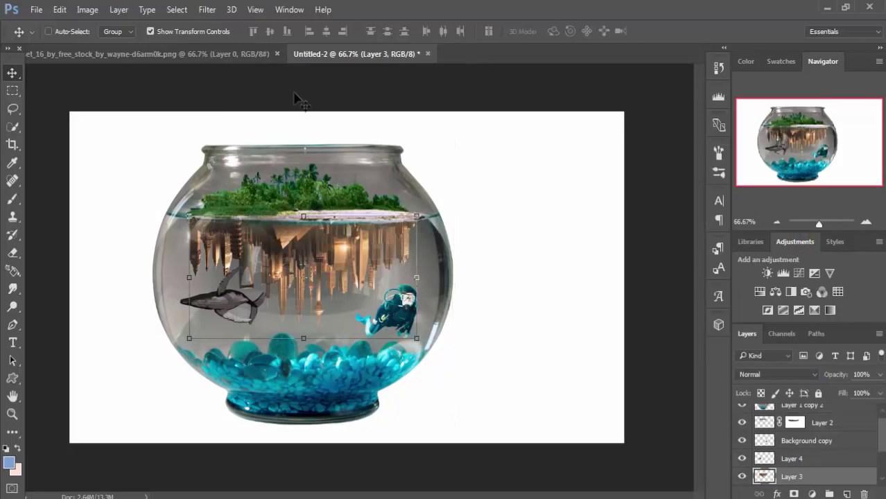
left_click(208, 9)
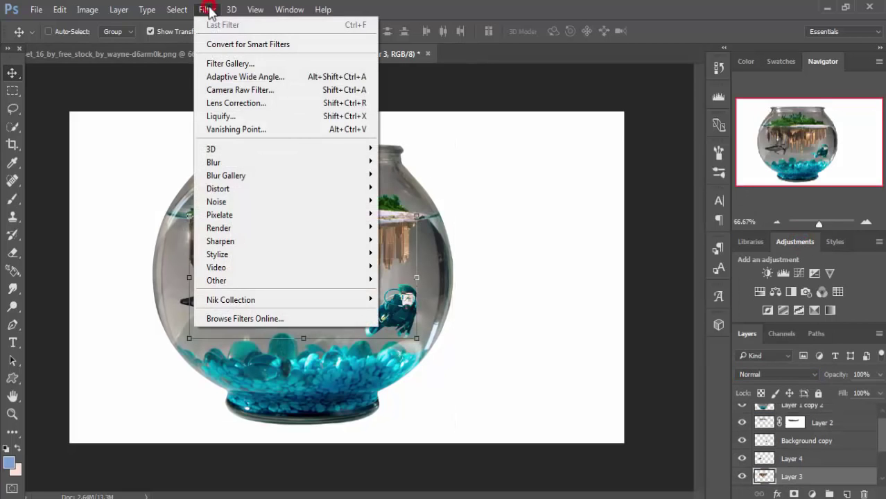
Step: Camera Raw the city layer: Temperature -20, Exposure +0.20, Highlights +7, Clarity +22, Vibrance +34, Saturation +18
left_click(240, 89)
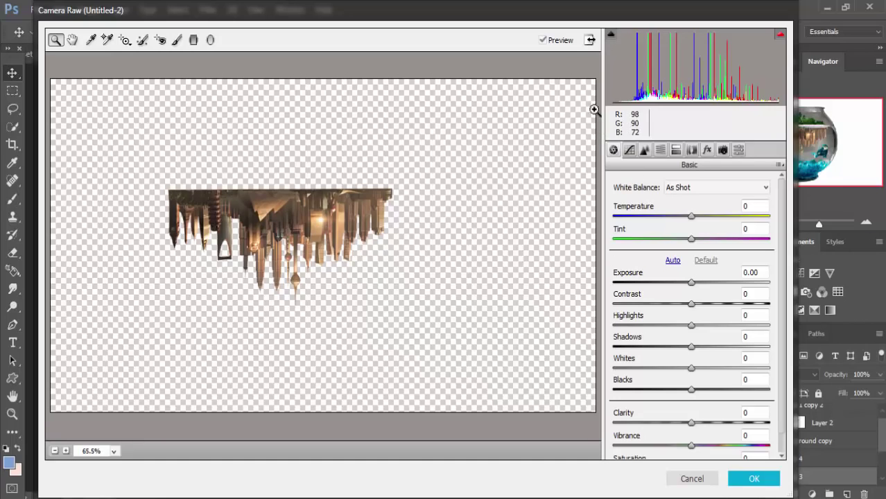
left_click_drag(691, 217, 676, 219)
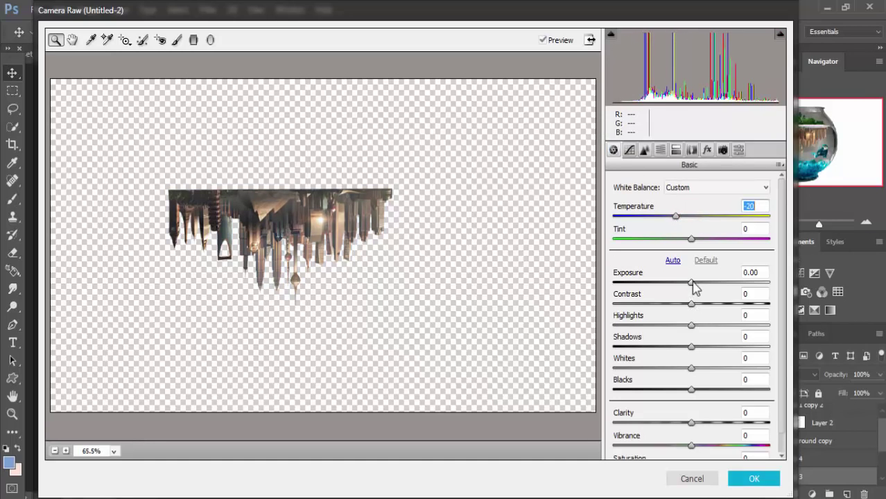
left_click_drag(691, 283, 694, 283)
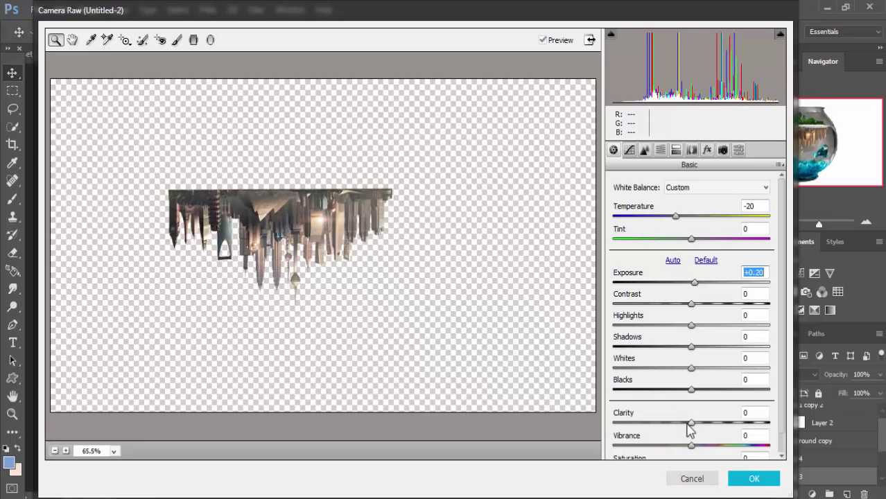
left_click_drag(690, 423, 707, 422)
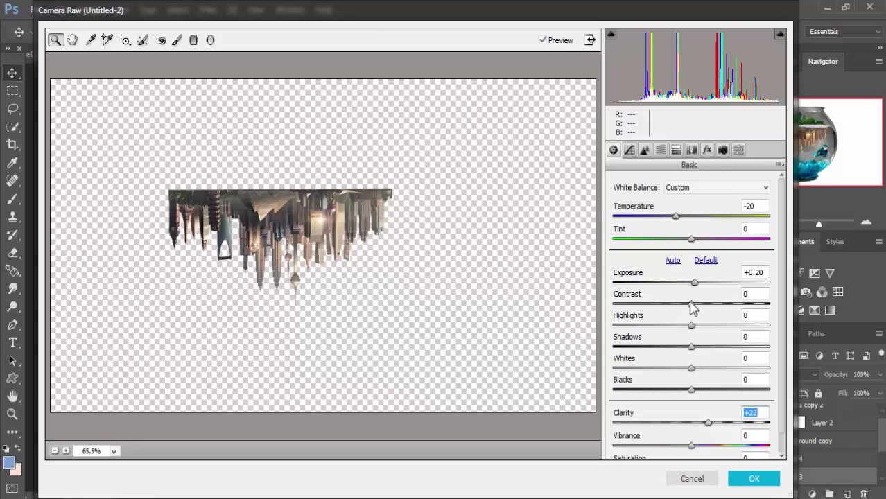
mouse_move(691, 325)
left_mouse_down()
mouse_move(665, 326)
mouse_move(697, 334)
left_mouse_up()
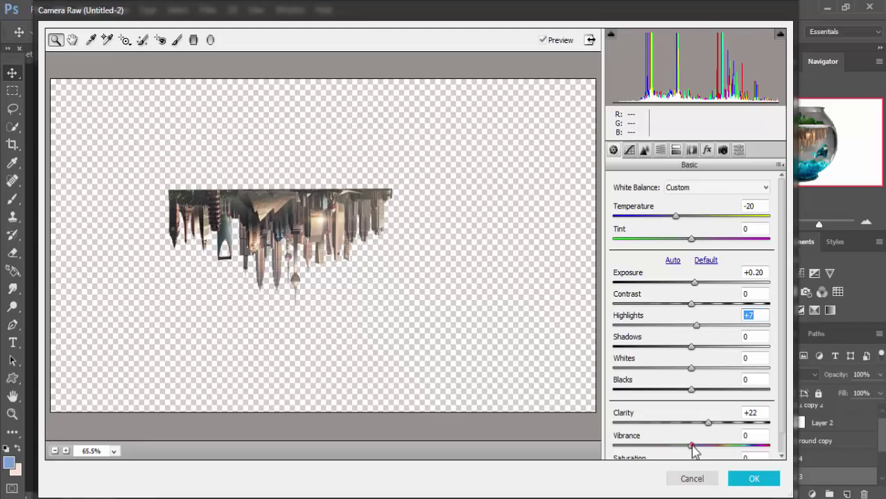
left_click_drag(691, 445, 717, 445)
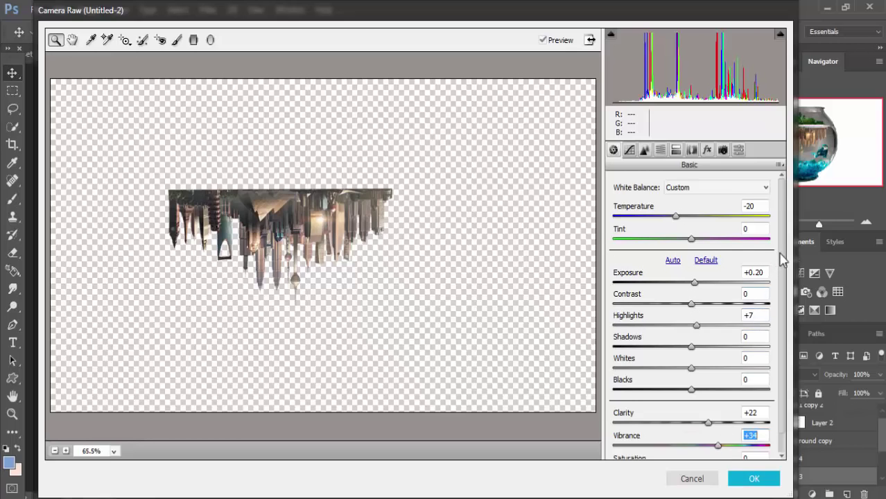
scroll(779, 255, "down", 1)
left_click_drag(690, 447, 705, 447)
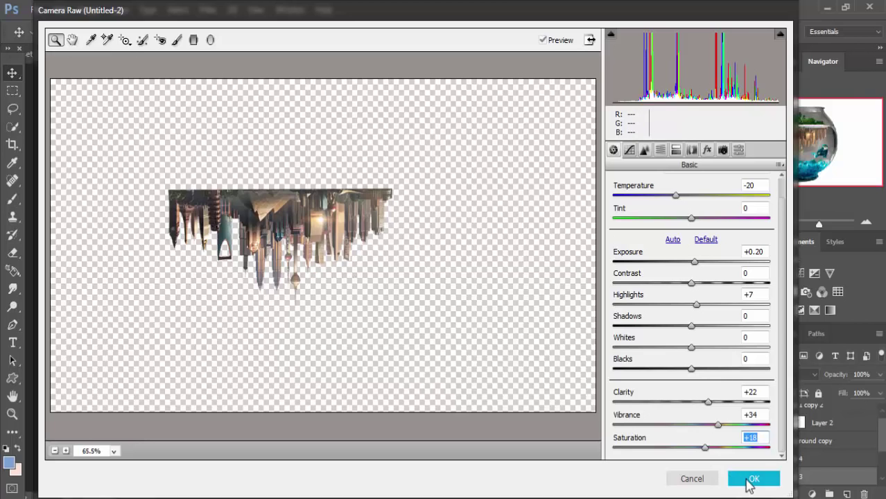
left_click(751, 480)
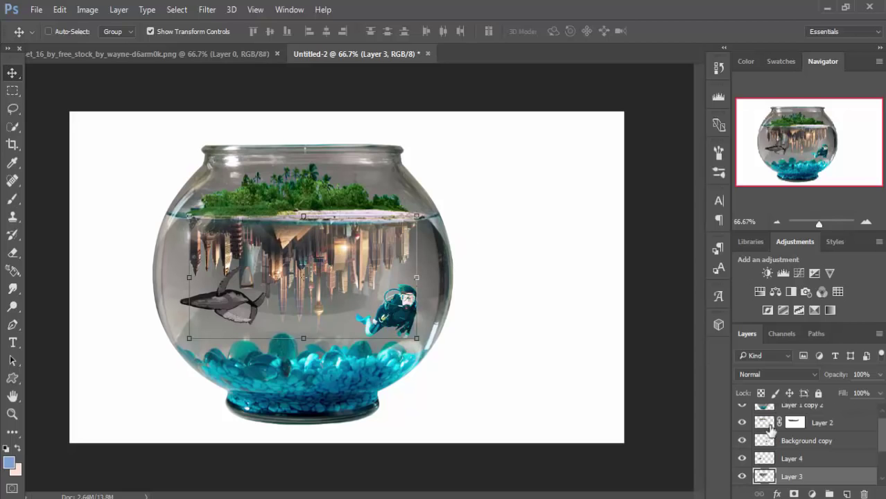
Step: Add a new layer and a Solid Color fill layer above Layer 1
scroll(884, 431, "down", 3)
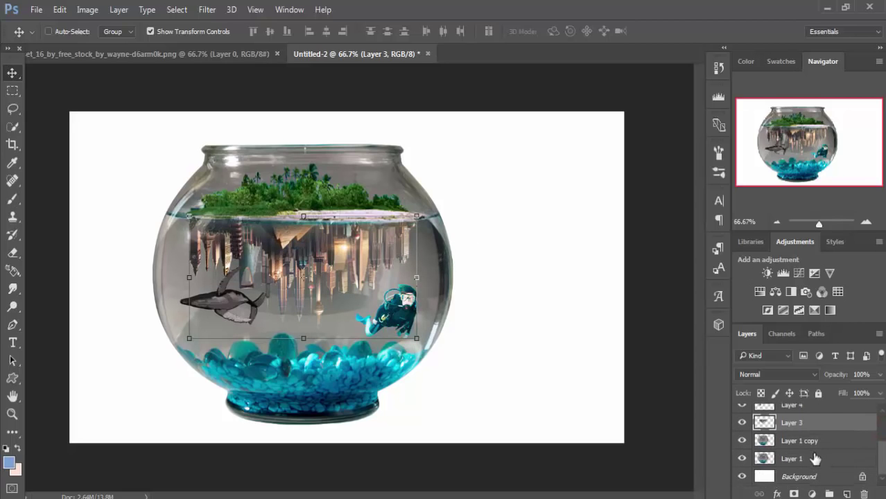
left_click(810, 440)
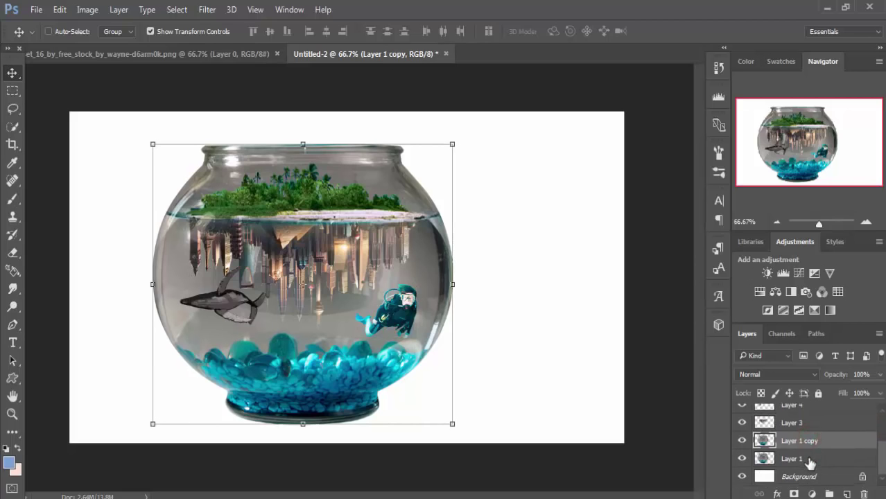
left_click(806, 459)
left_click(845, 493)
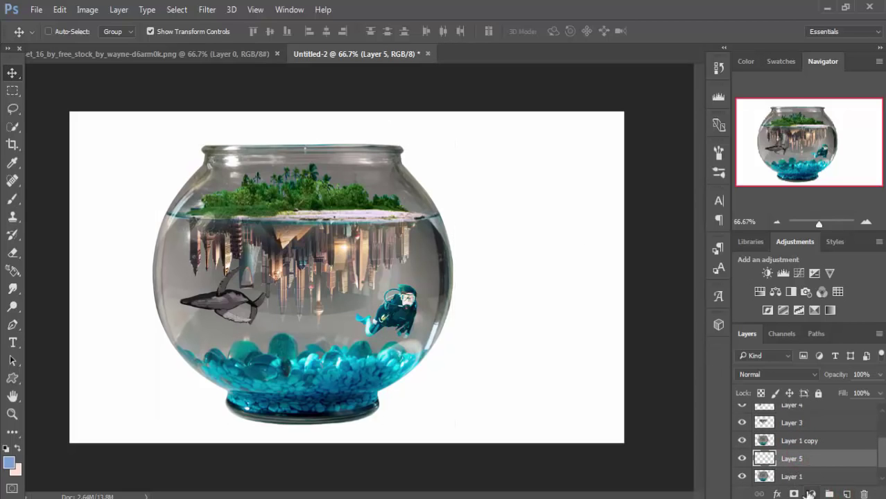
left_click(810, 494)
left_click(756, 188)
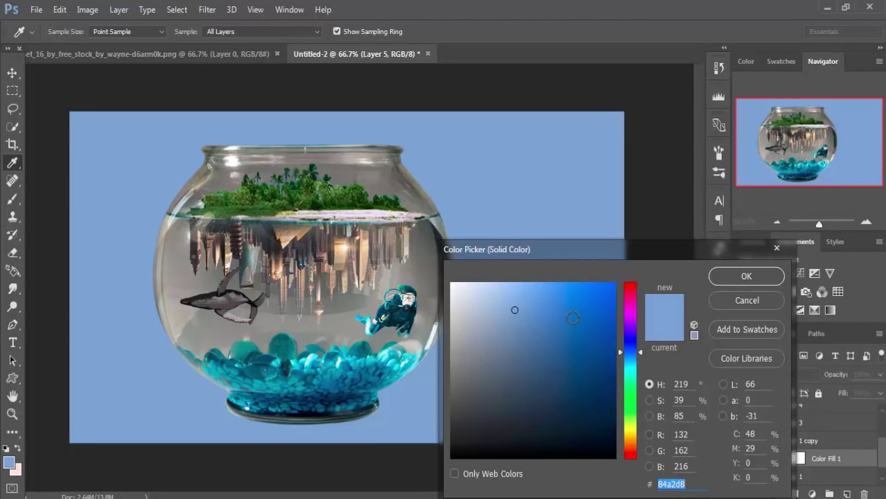
Step: Set the fill colour to light grey #c7c8c9
left_click(613, 425)
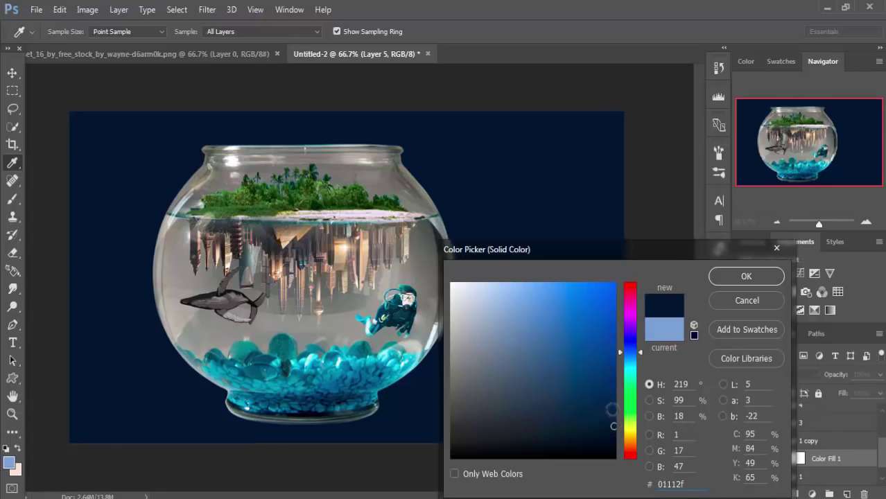
left_click(548, 391)
left_click(510, 377)
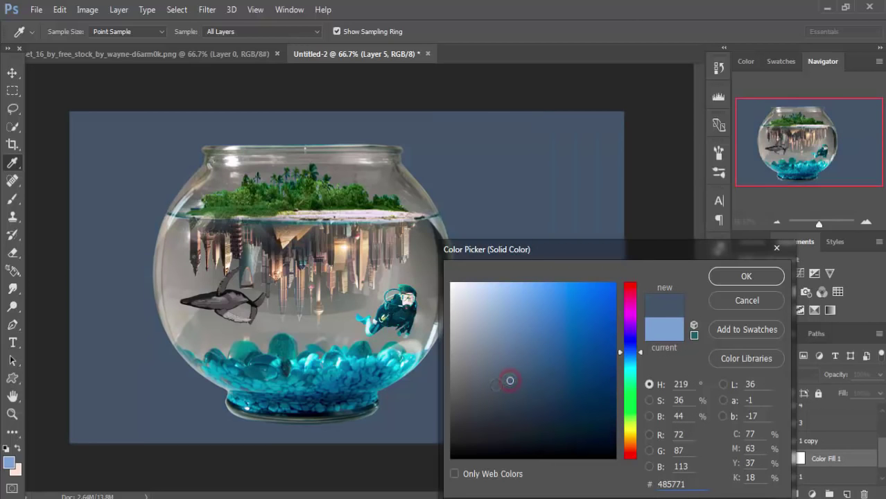
left_click(483, 391)
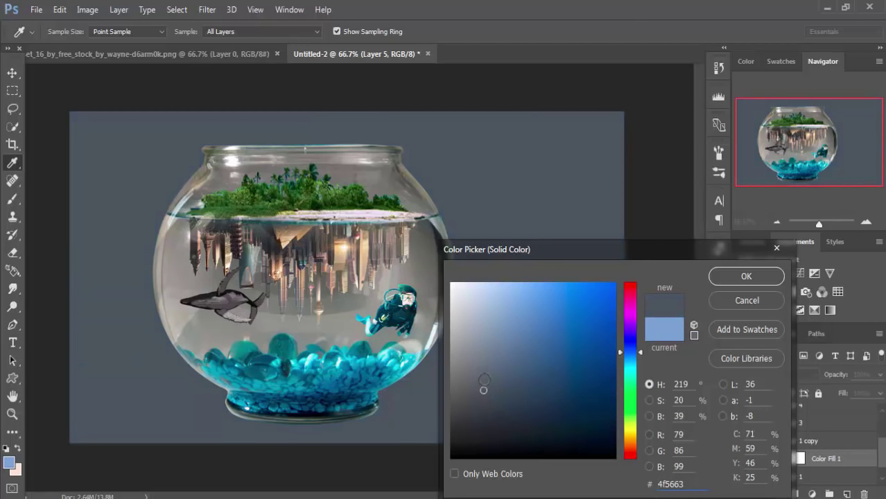
left_click(485, 376)
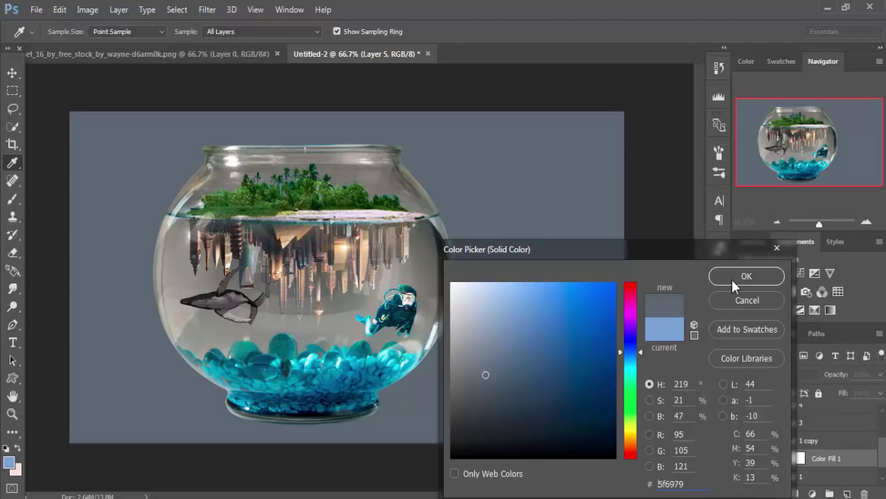
left_click(452, 319)
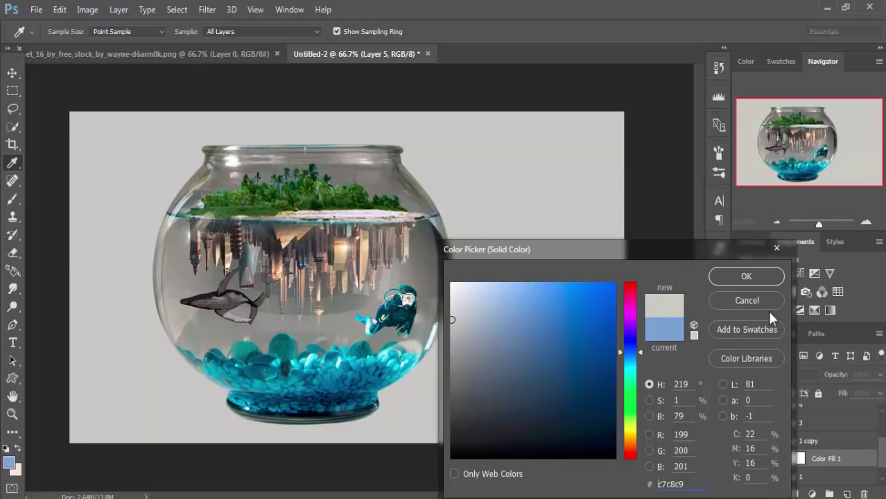
left_click(735, 278)
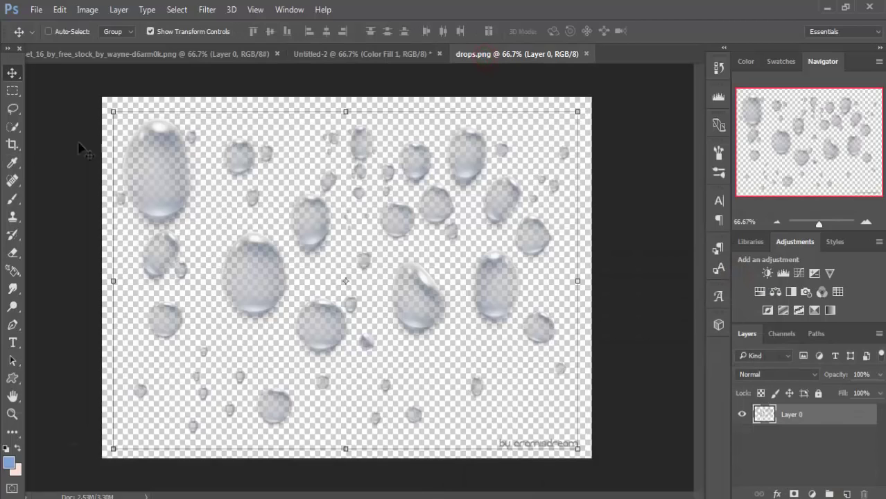
Step: Lasso the large top-left drop in drops.png and drag it into the fishbowl document
left_click(13, 109)
mouse_move(156, 104)
left_mouse_down()
mouse_move(128, 129)
mouse_move(124, 223)
mouse_move(156, 105)
left_mouse_up()
left_click(12, 75)
left_click_drag(519, 64, 532, 91)
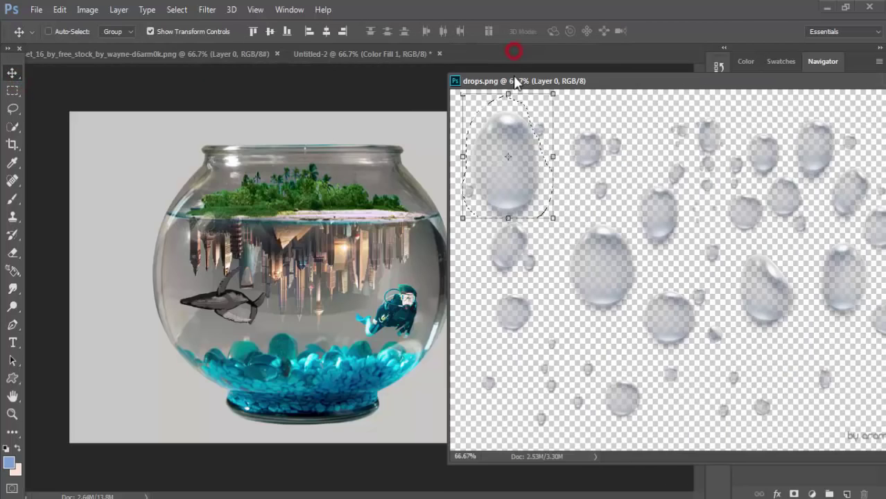
left_click_drag(510, 148, 522, 179)
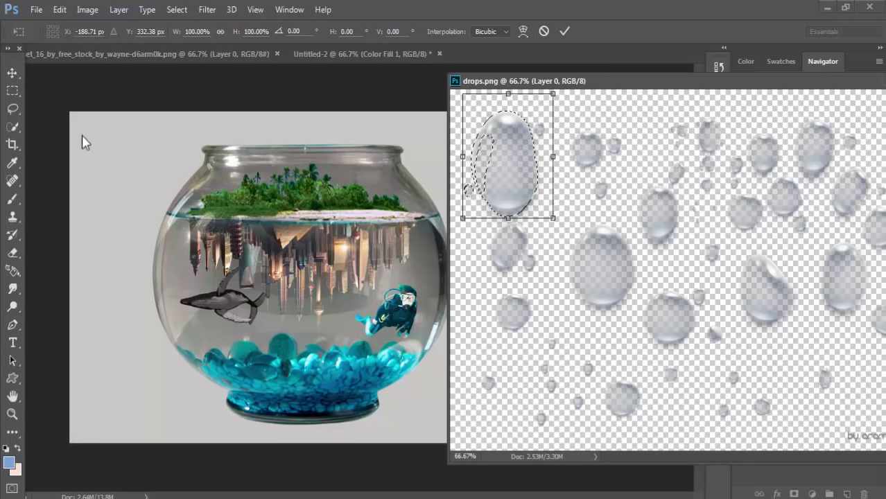
left_click(12, 73)
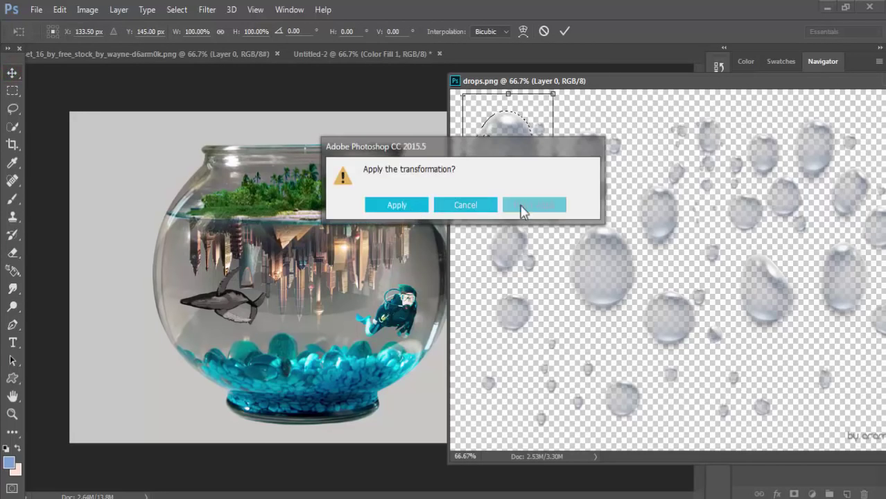
left_click(526, 203)
left_click_drag(528, 181, 386, 212)
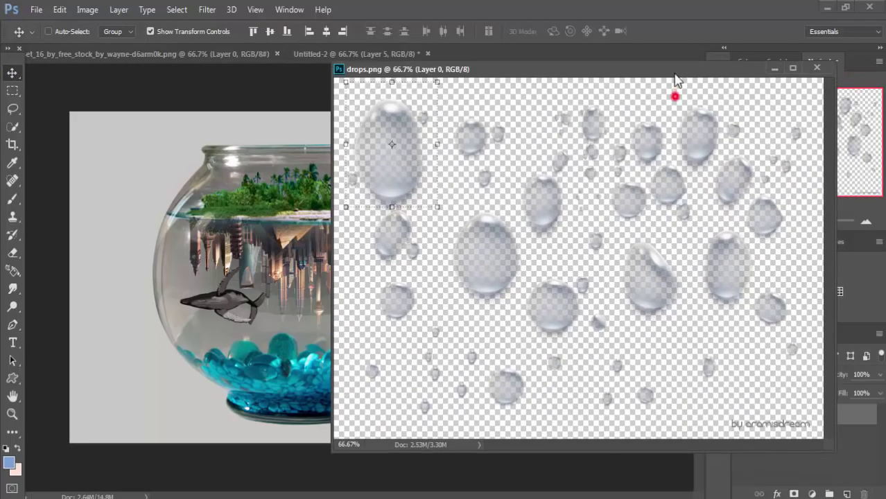
left_click_drag(675, 89, 369, 58)
left_click(371, 66)
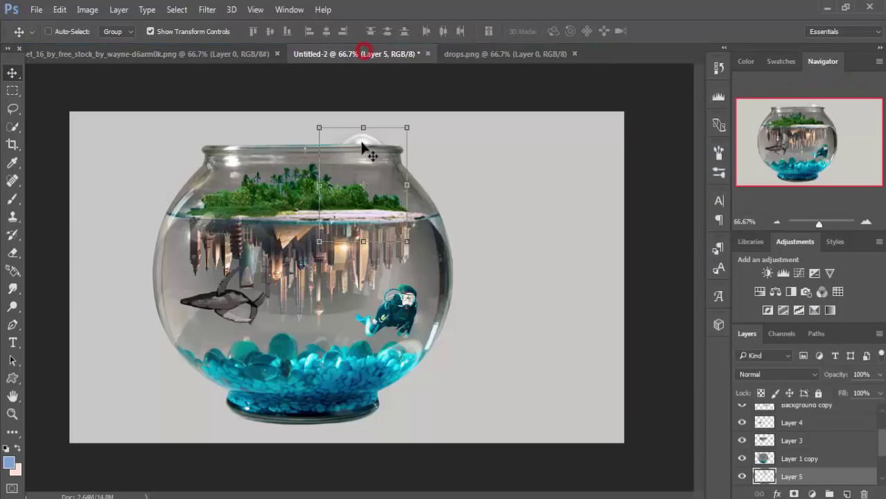
Step: Place the drop lower right and distort it flat into a puddle on the floor
mouse_move(362, 138)
left_mouse_down()
mouse_move(551, 322)
mouse_move(575, 367)
left_mouse_up()
left_click_drag(524, 356, 513, 362)
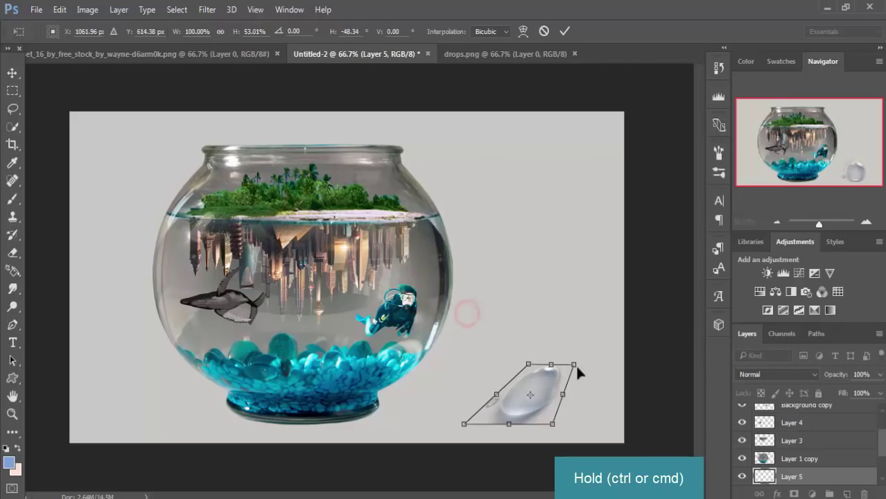
left_click_drag(573, 362, 595, 388)
left_click_drag(530, 360, 562, 384)
left_click_drag(464, 424, 440, 402)
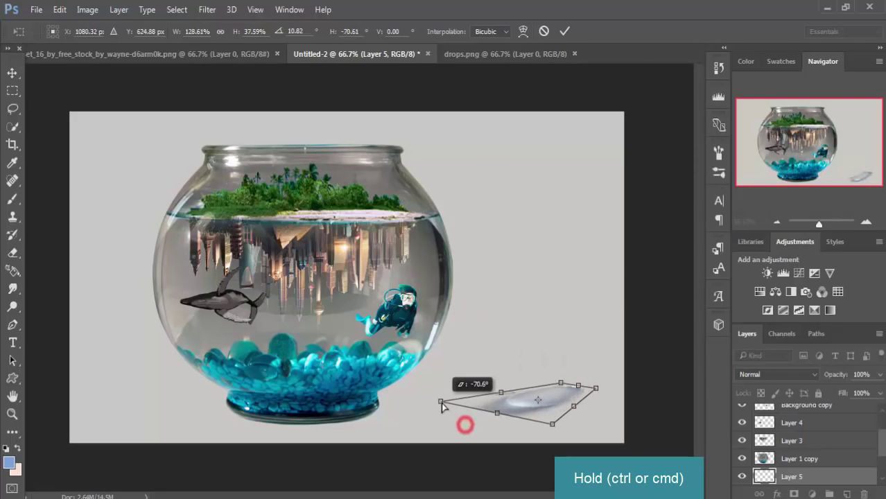
left_click_drag(553, 423, 527, 455)
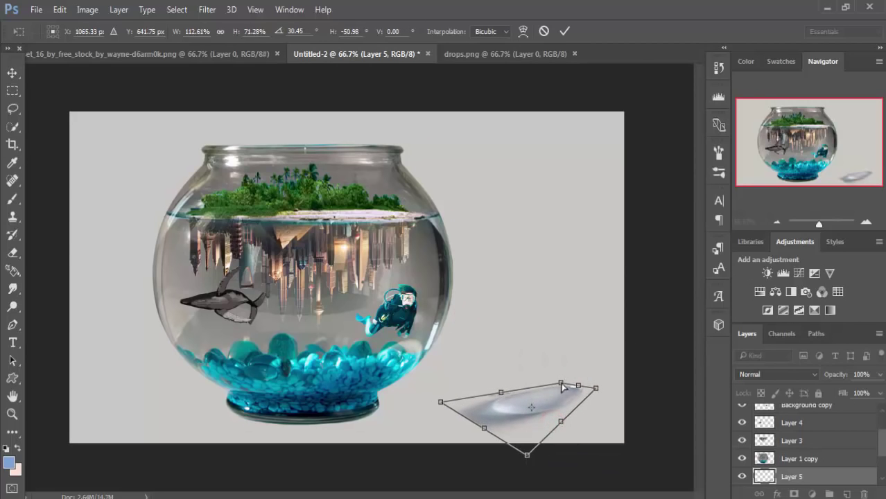
left_click_drag(562, 387, 594, 387)
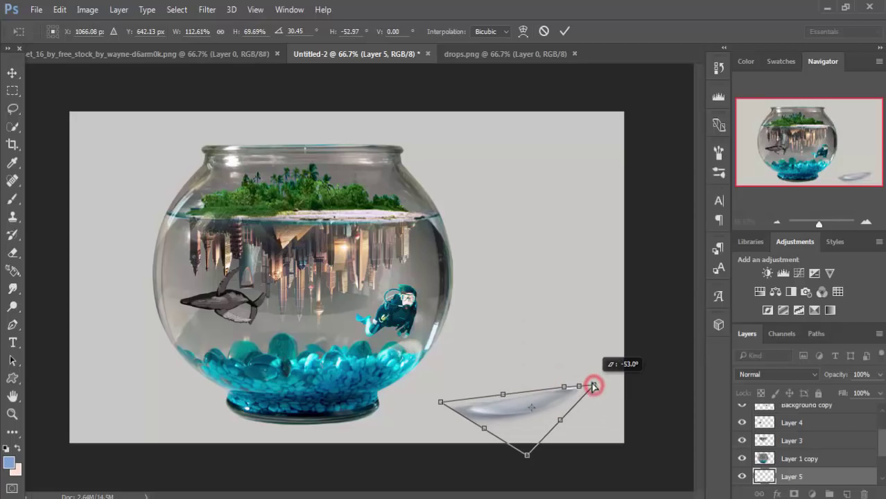
left_click(565, 32)
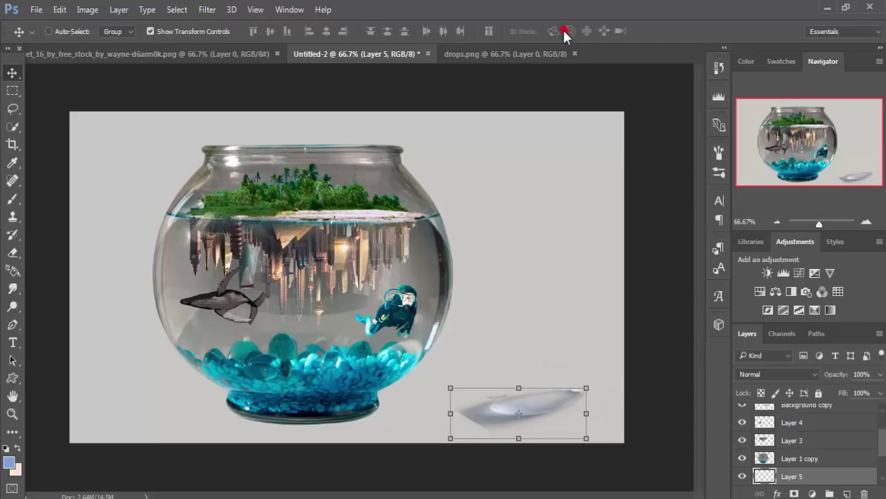
Step: Rotate the puddle droplet to level it
key("alt+e")
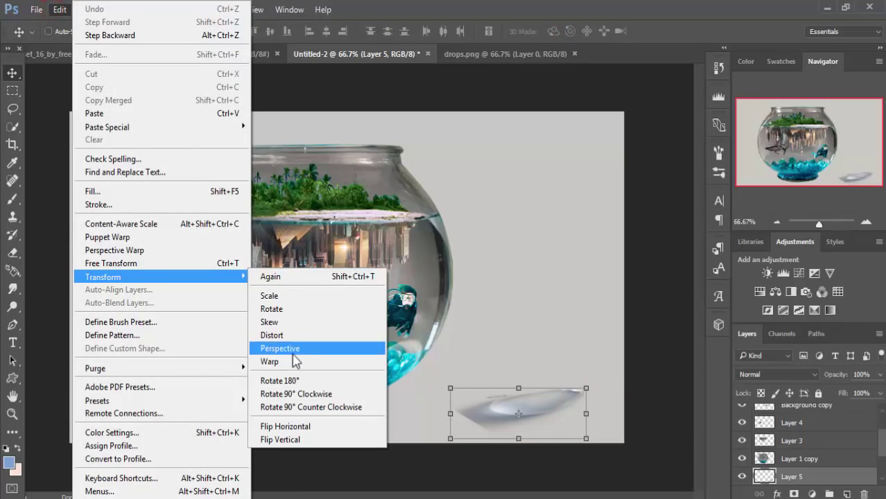
left_click(292, 423)
left_click_drag(612, 382, 595, 350)
left_click(565, 32)
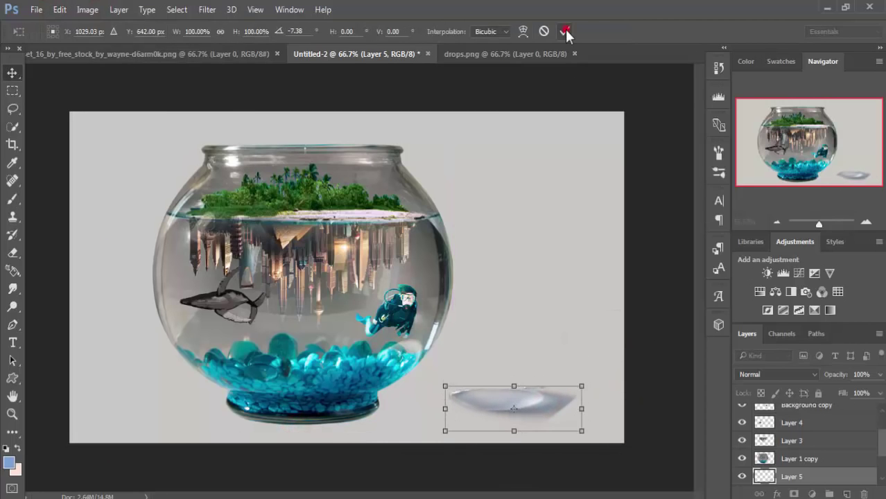
left_click(523, 395)
Step: Add a layer mask and paint out the droplet's right and lower parts
left_click(794, 494)
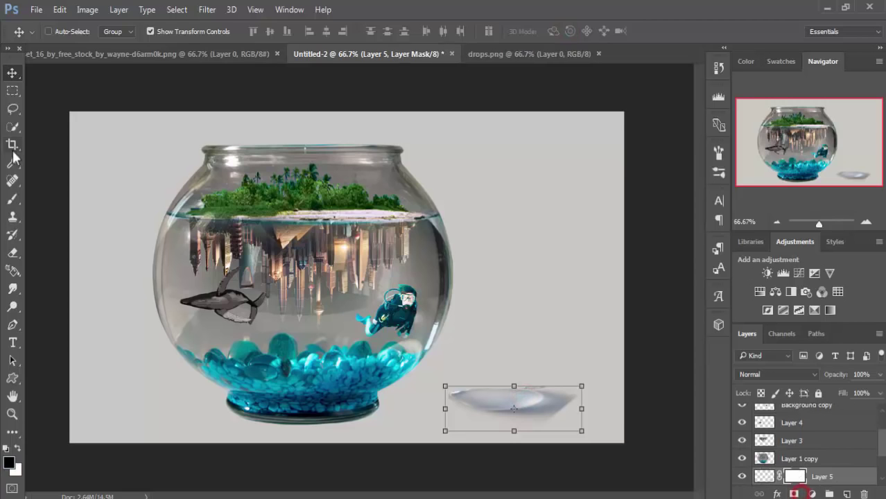
left_click(13, 198)
left_click_drag(586, 386, 502, 426)
left_click(581, 383)
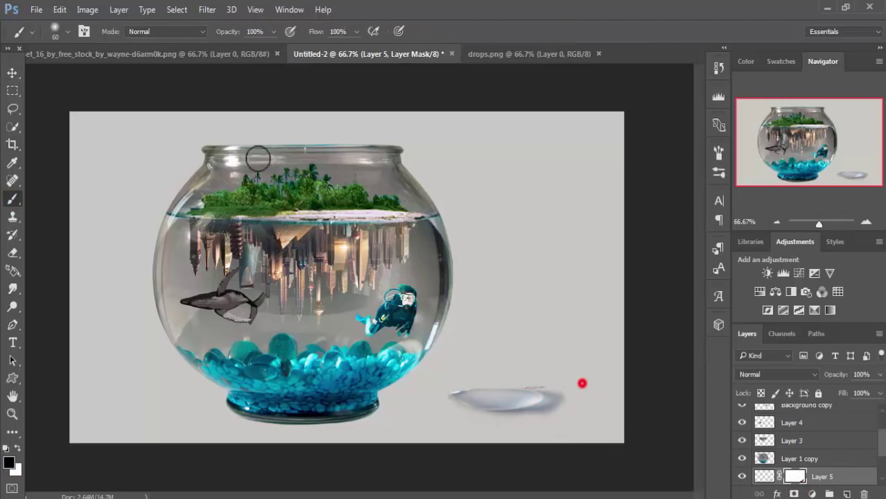
Step: Duplicate the droplet's Layer 5, moving the copy up and shrinking it
key("v")
right_click(821, 477)
left_click(639, 104)
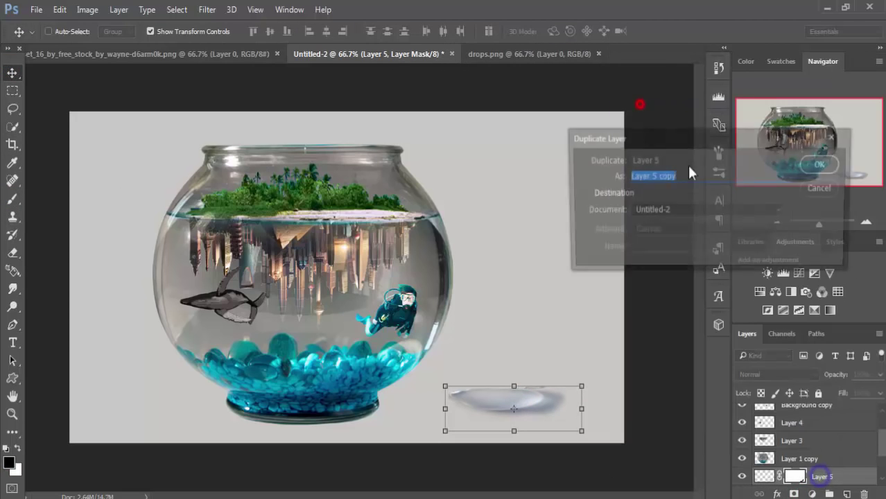
key("Return")
left_click_drag(524, 406, 523, 352)
left_click_drag(586, 338, 519, 365)
Step: Warp the droplet copy into a smaller puddle and place it near the bowl's base
left_click(59, 9)
left_click(287, 361)
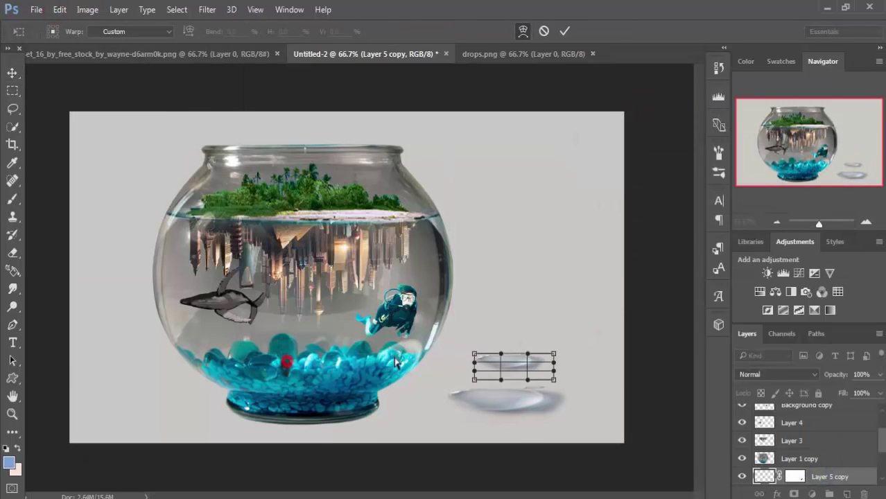
mouse_move(475, 355)
left_mouse_down()
mouse_move(478, 340)
mouse_move(491, 340)
left_mouse_up()
left_click_drag(474, 379, 443, 375)
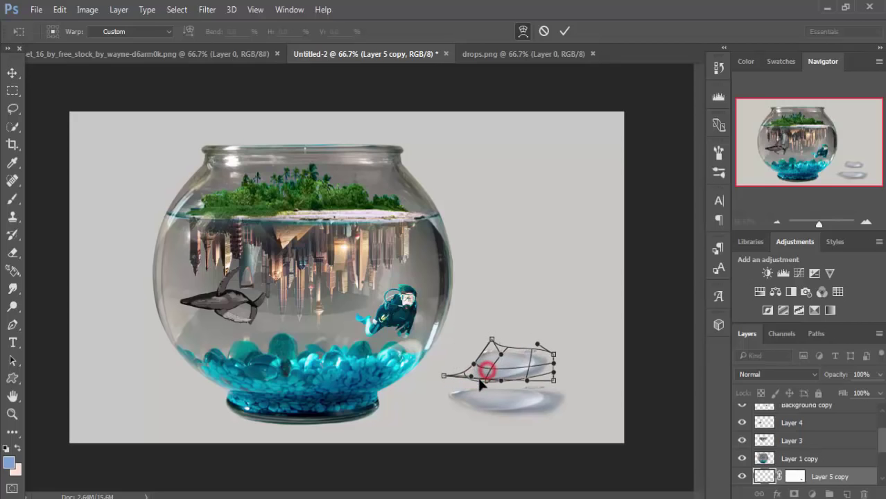
left_click_drag(537, 344, 547, 354)
mouse_move(483, 343)
left_mouse_down()
mouse_move(524, 356)
mouse_move(550, 336)
left_mouse_up()
left_click(563, 31)
key("ctrl+t")
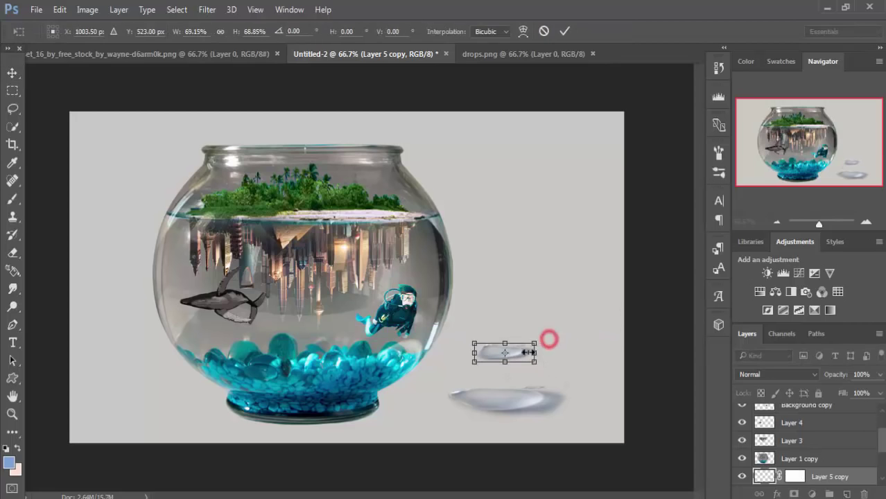
left_click_drag(506, 355, 418, 412)
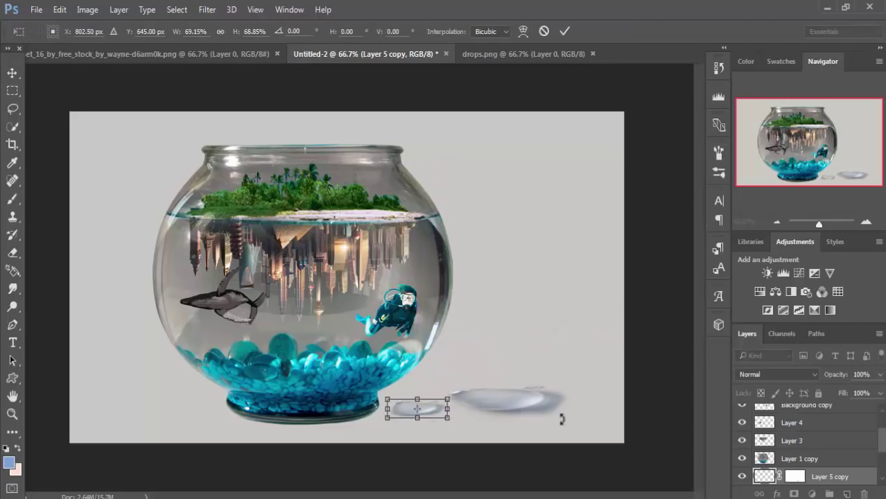
left_click(564, 31)
Step: Duplicate Layer 5 again and scale the third puddle to about 39% beside the bowl
scroll(818, 458, "down", 3)
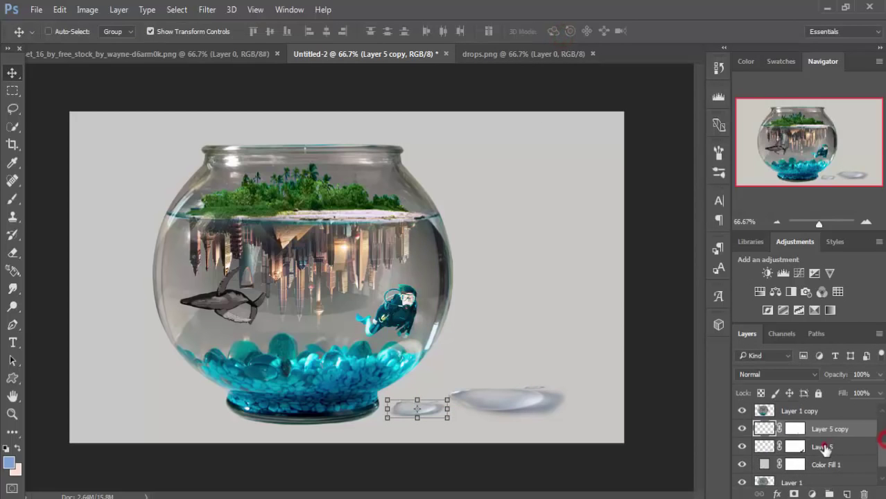
right_click(824, 449)
left_click(596, 72)
left_click(816, 168)
mouse_move(530, 396)
left_mouse_down()
mouse_move(555, 380)
mouse_move(532, 367)
mouse_move(469, 375)
left_mouse_up()
key("ctrl+t")
left_click(564, 31)
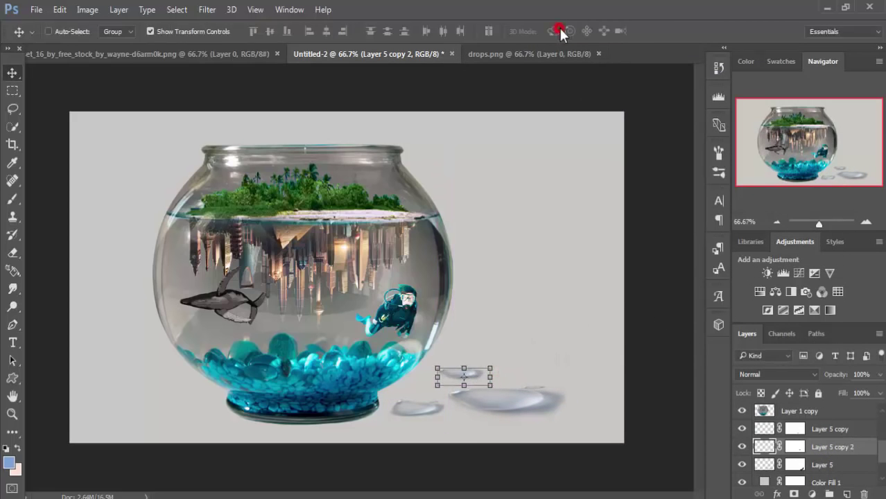
left_click(128, 54)
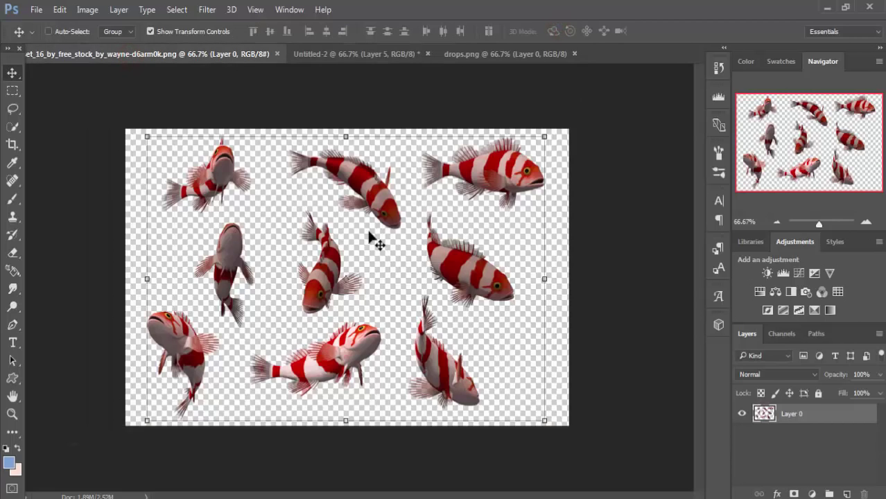
Step: Lasso the lower-left red-and-white fish and drag it beside the bowl above the large puddle
left_click(179, 294)
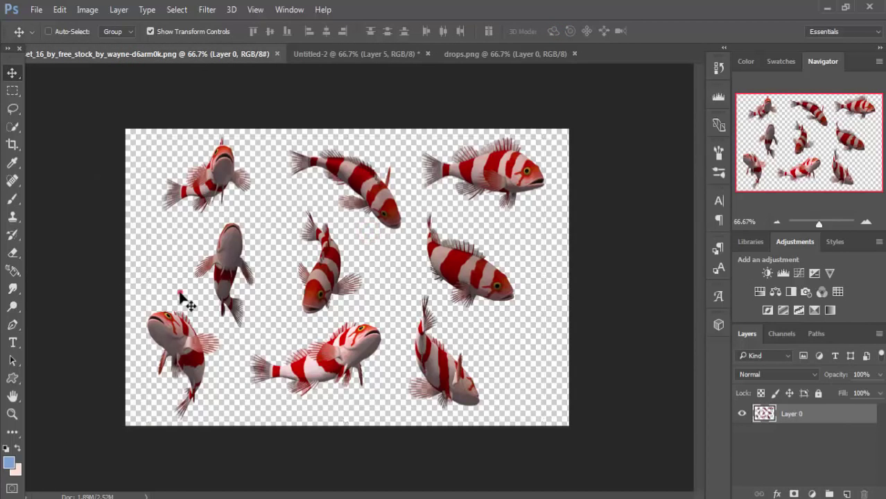
key("l")
left_click_drag(172, 286, 182, 291)
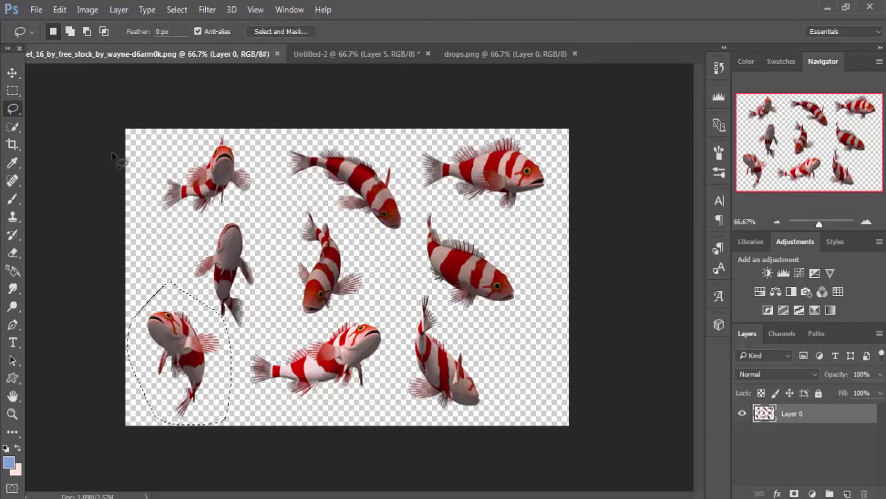
key("v")
left_click_drag(258, 59, 634, 119)
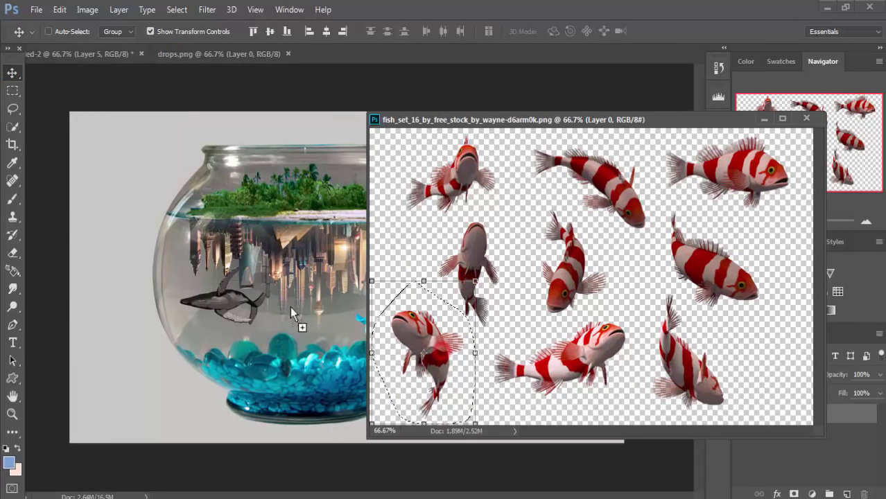
mouse_move(430, 339)
left_mouse_down()
mouse_move(283, 297)
mouse_move(292, 305)
left_mouse_up()
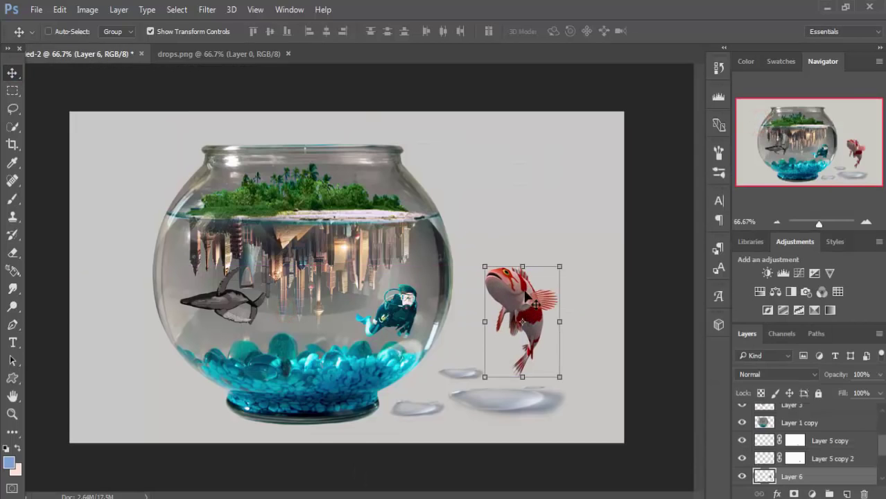
left_click_drag(526, 297, 522, 308)
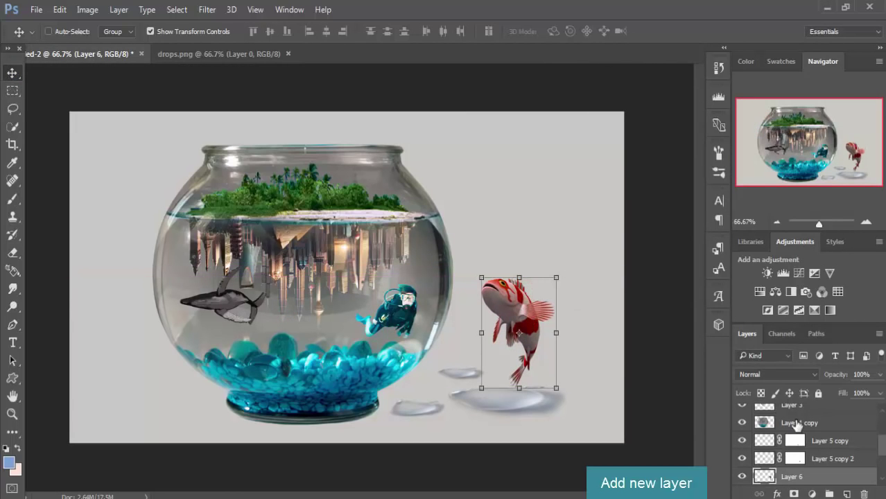
Step: Add a new layer above the fish's Layer 6 and choose the 500 px splash brush
left_click(797, 424)
left_click(808, 476)
left_click(847, 493)
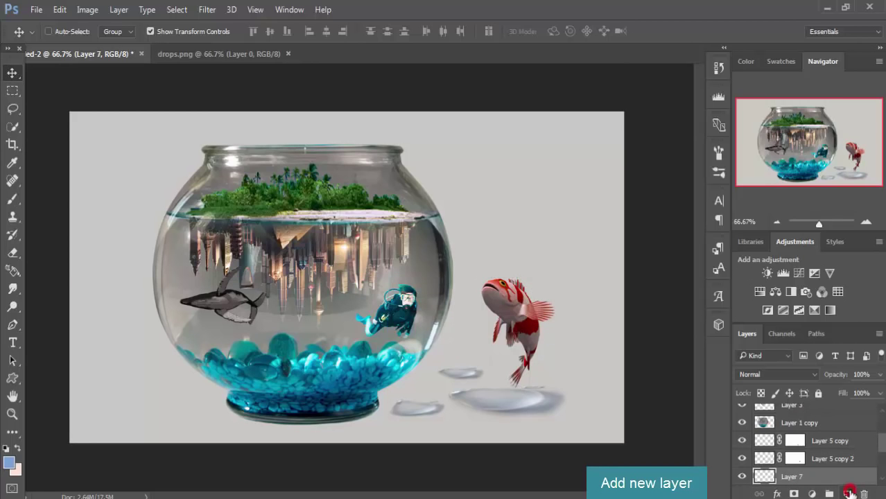
left_click(12, 200)
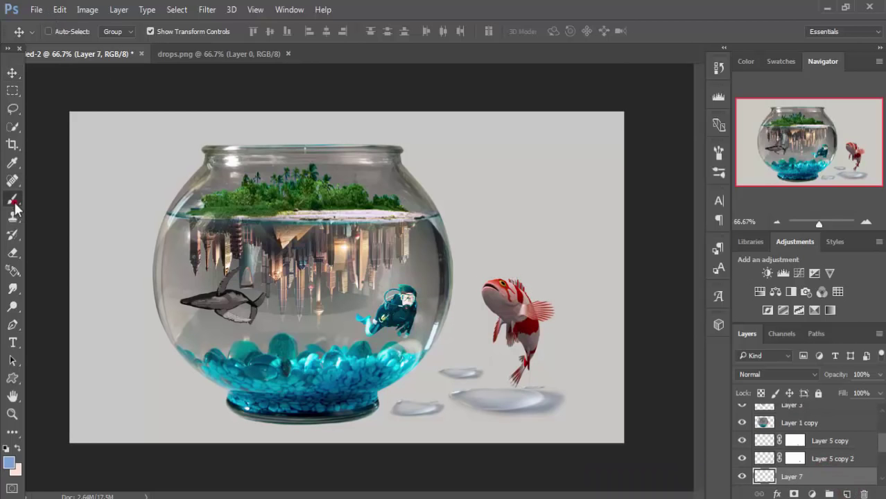
left_click(61, 10)
left_click(40, 103)
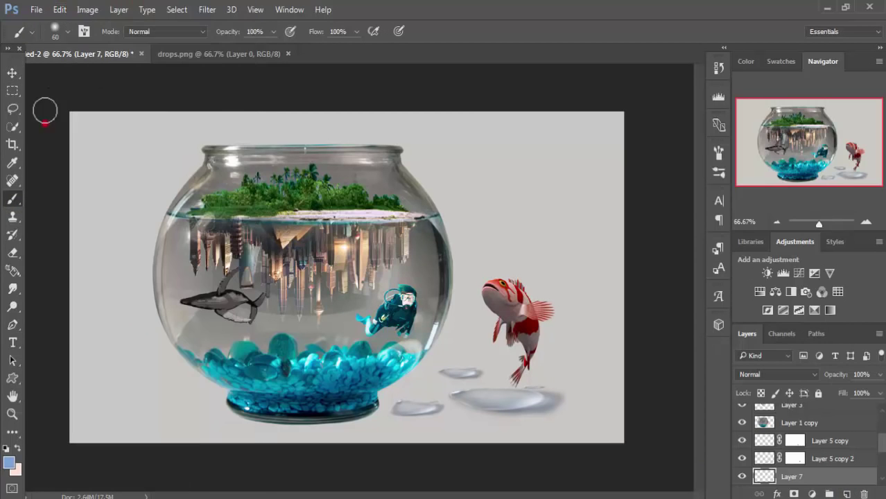
left_click(67, 31)
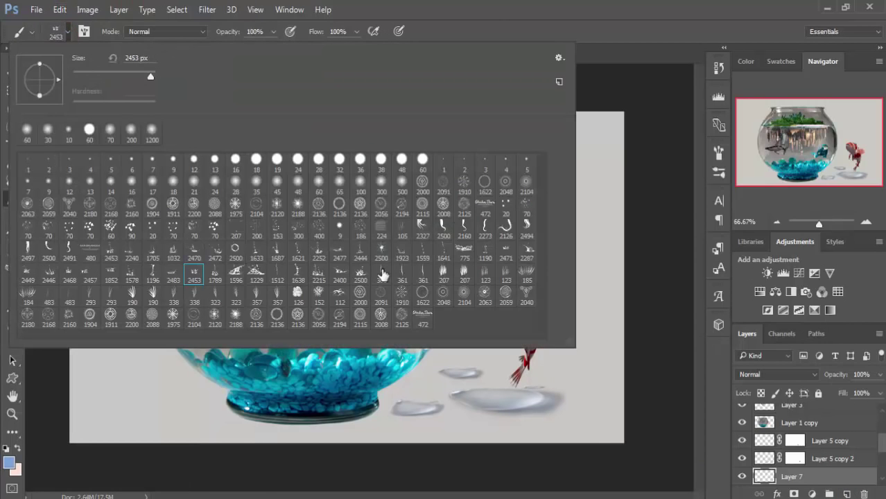
double_click(383, 275)
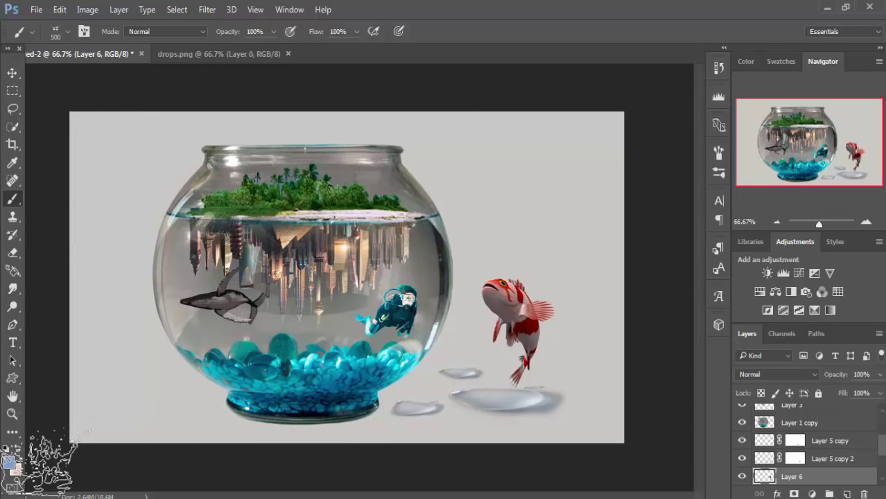
Step: Sample the puddle's grey and stamp one splash under the fish's tail
left_click(7, 457)
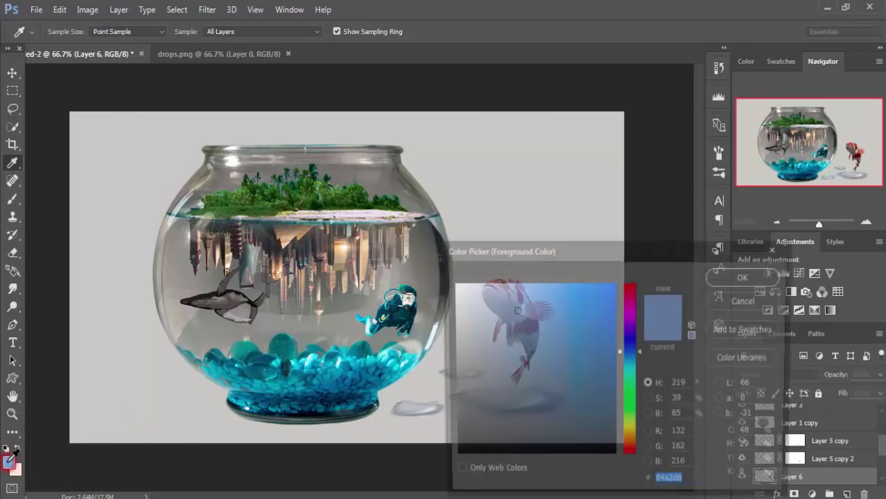
left_click_drag(579, 255, 754, 231)
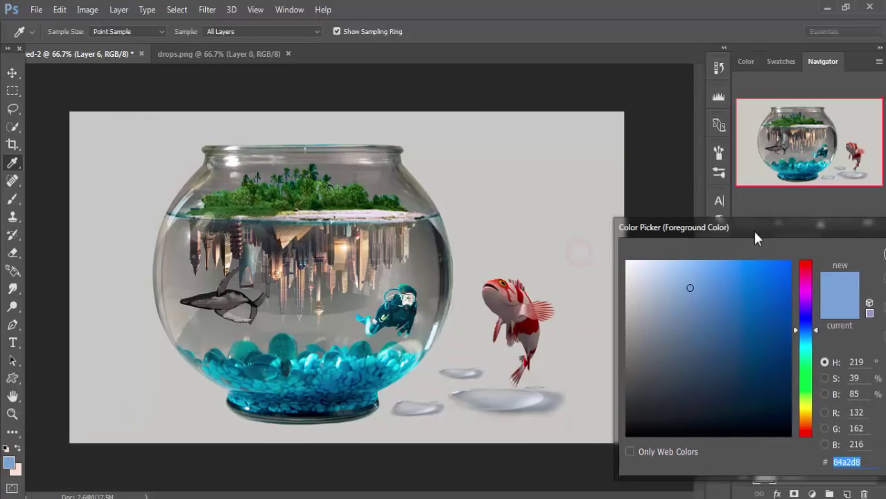
left_click(508, 391)
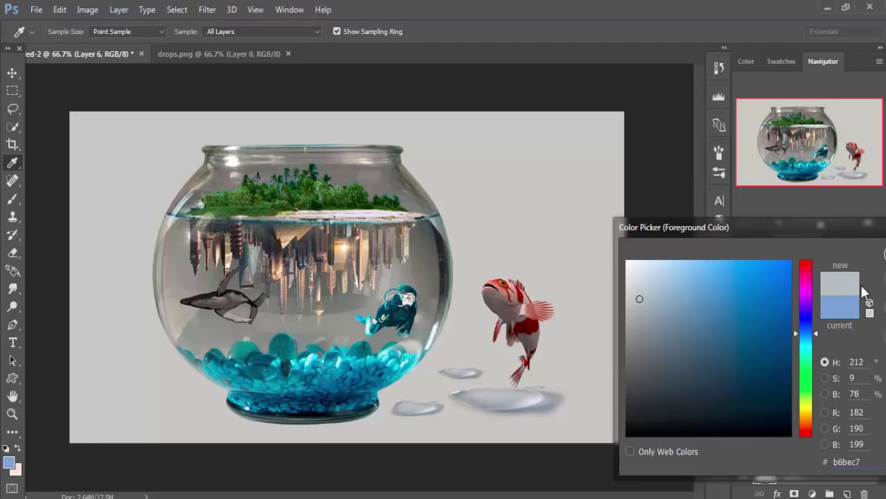
key("Return")
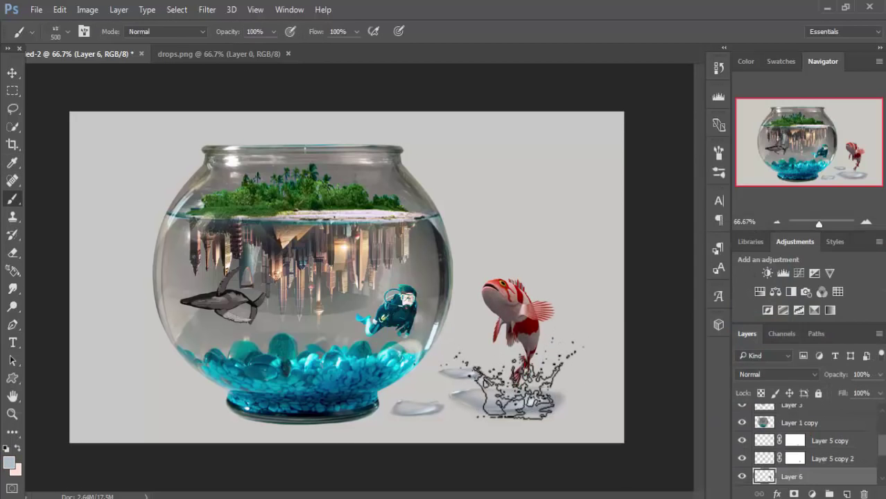
left_click(507, 361)
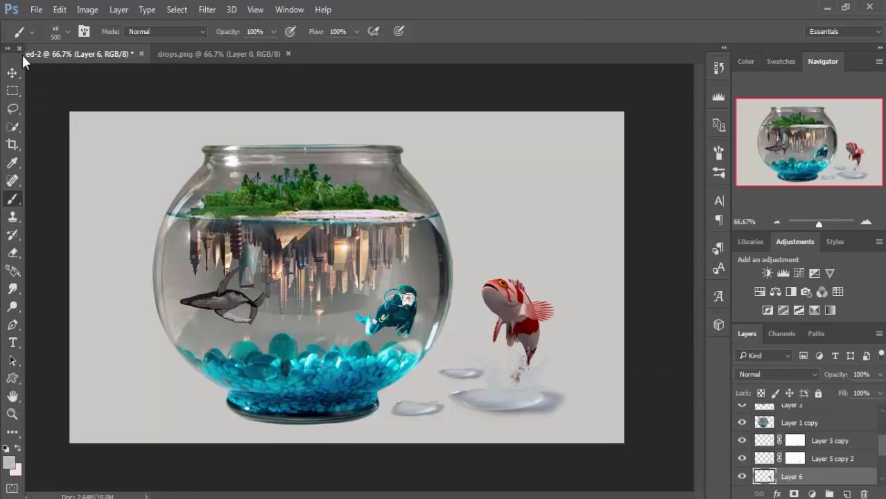
Step: Select Layer 1 copy 2 and add a Selective Color adjustment layer
left_click(13, 72)
left_click(166, 291, "ctrl")
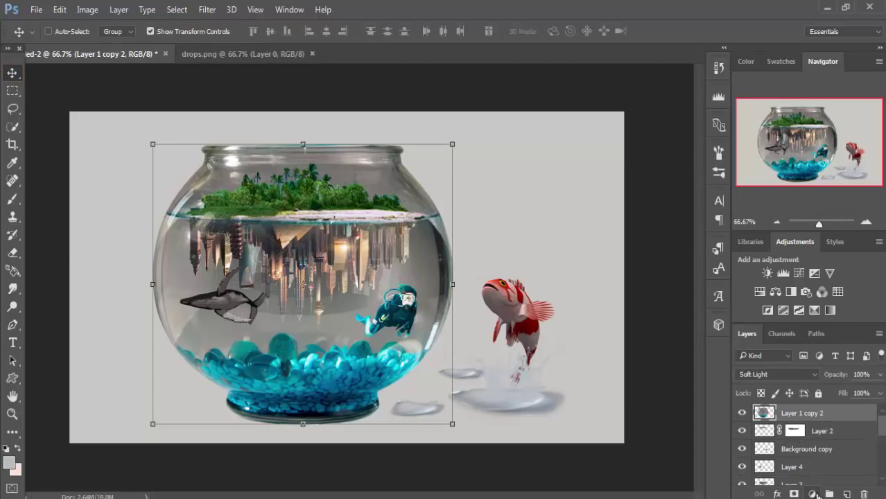
left_click(814, 493)
left_click(814, 494)
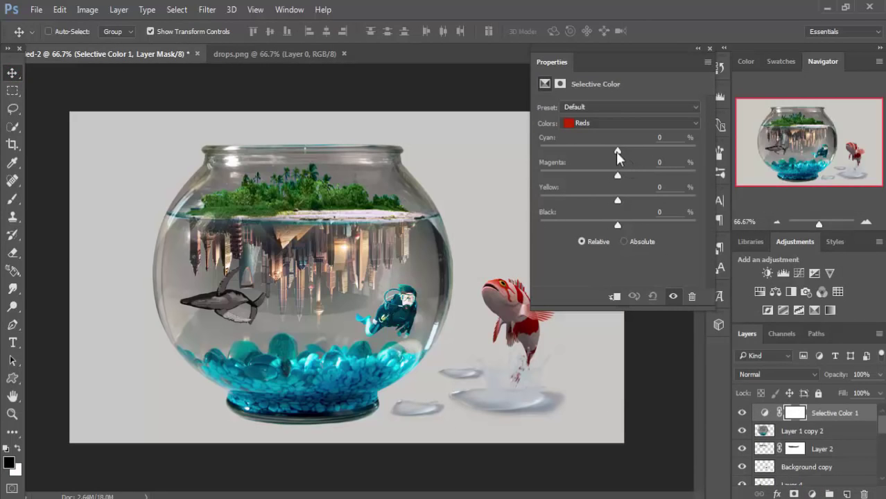
Step: Set Reds to Cyan -14, Magenta +38, Yellow +58, Black +98
mouse_move(616, 151)
left_mouse_down()
mouse_move(637, 152)
mouse_move(566, 157)
mouse_move(601, 166)
left_mouse_up()
mouse_move(621, 151)
left_mouse_down()
mouse_move(606, 151)
mouse_move(647, 175)
left_mouse_up()
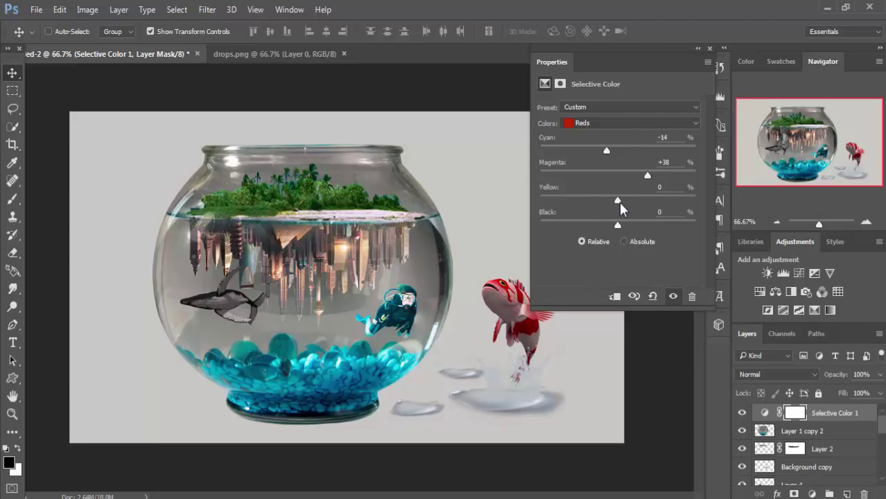
mouse_move(618, 201)
left_mouse_down()
mouse_move(576, 201)
mouse_move(674, 207)
mouse_move(663, 212)
left_mouse_up()
mouse_move(617, 226)
left_mouse_down()
mouse_move(594, 226)
mouse_move(695, 238)
left_mouse_up()
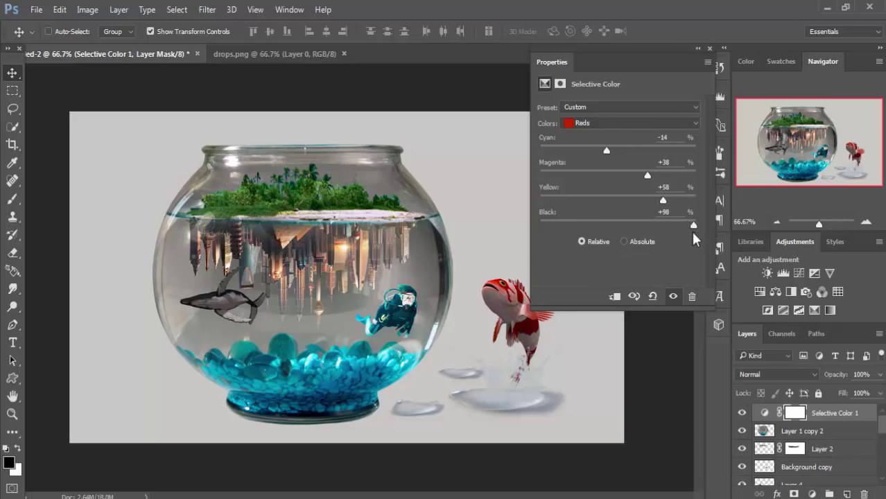
Step: Add a Selective Color layer above Color Fill 1 with Reds at Cyan -45, Yellow +70 and Black -68
left_click(707, 50)
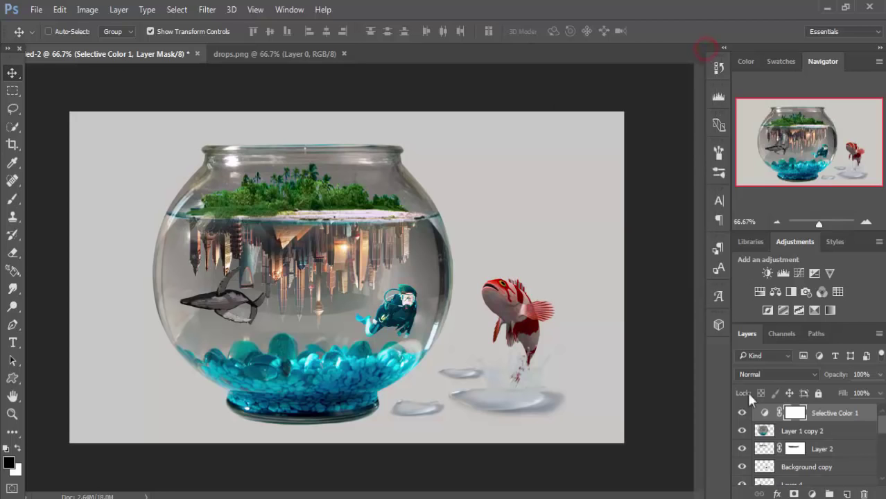
left_click_drag(882, 424, 882, 470)
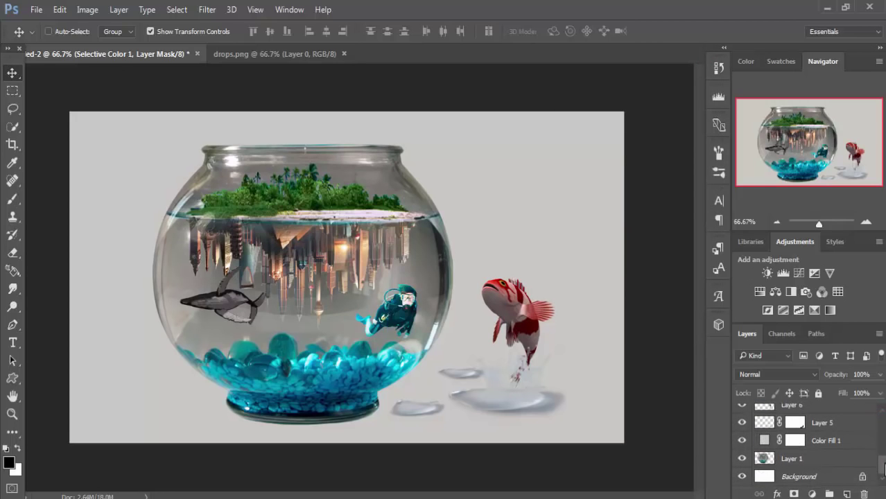
left_click(832, 446)
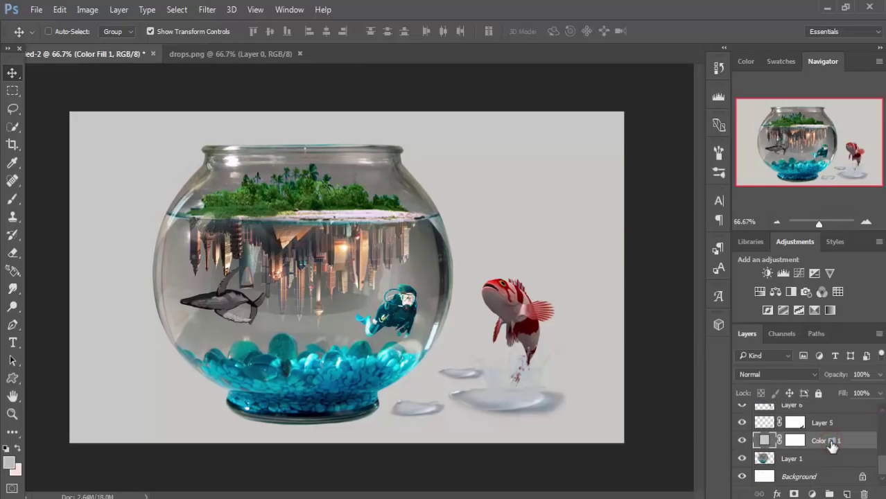
left_click(811, 494)
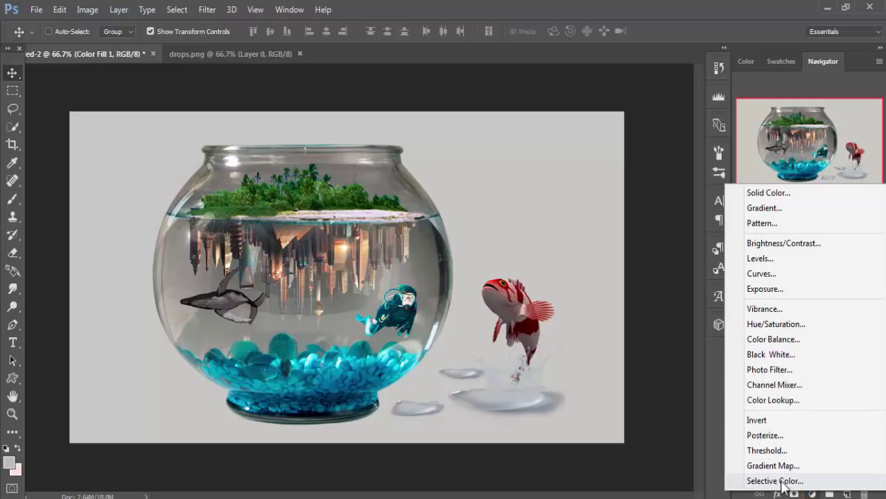
left_click(775, 481)
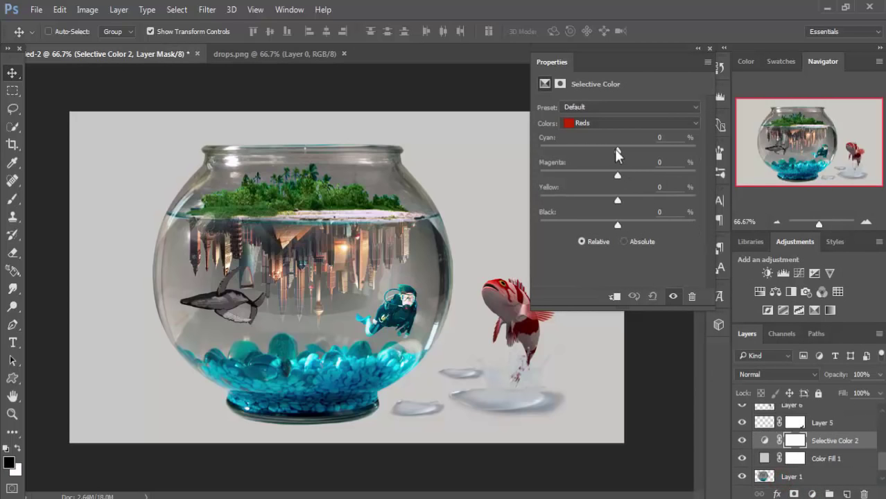
mouse_move(635, 150)
left_mouse_down()
mouse_move(582, 154)
mouse_move(664, 176)
mouse_move(624, 199)
mouse_move(671, 202)
left_mouse_up()
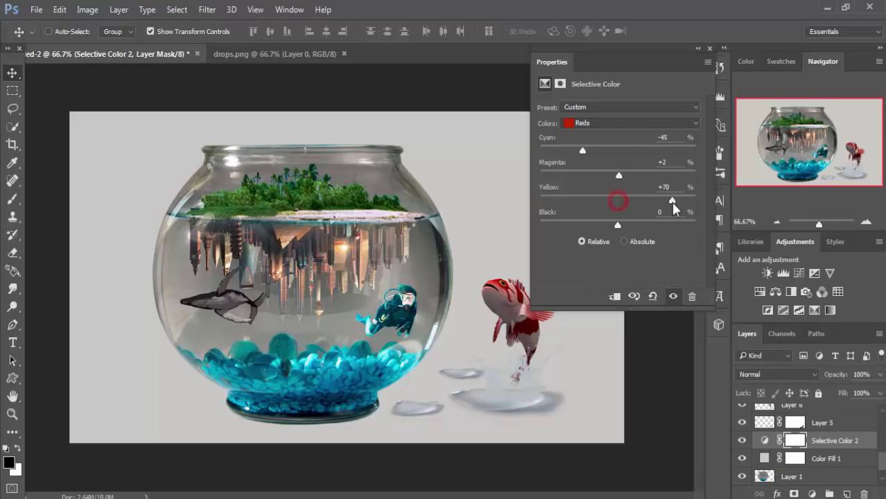
left_click_drag(616, 224, 572, 223)
left_click(705, 49)
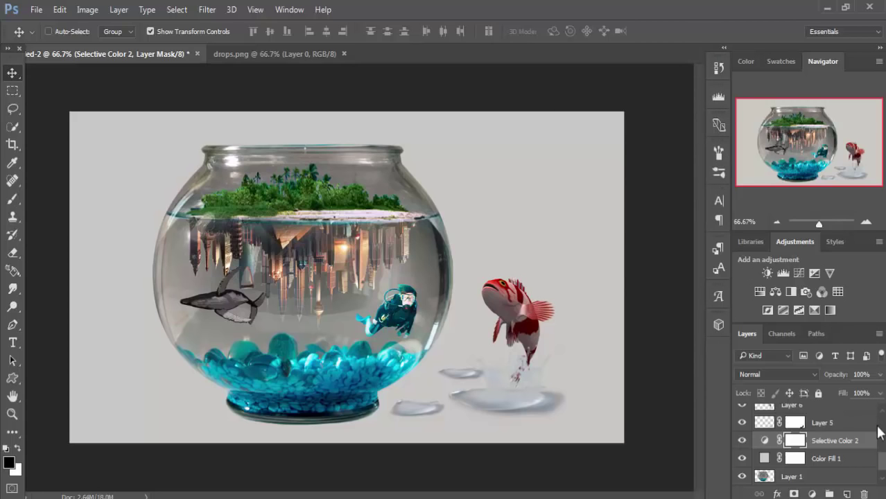
left_click_drag(882, 468, 881, 421)
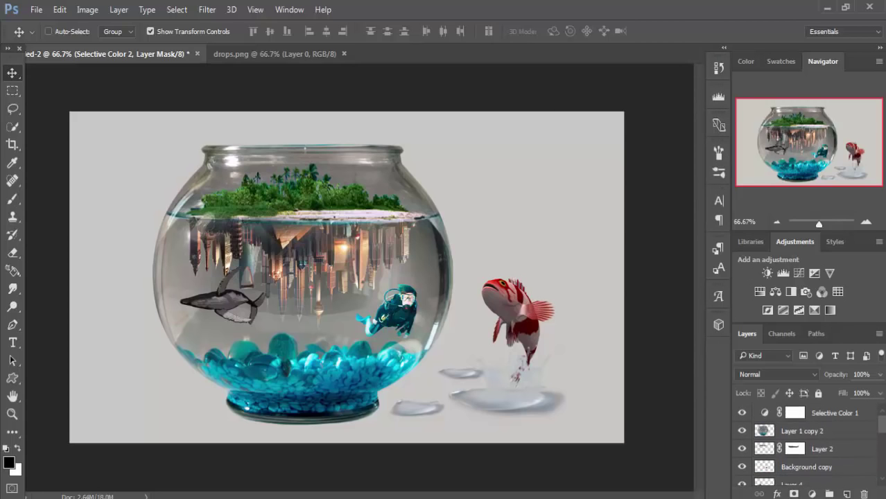
Step: Add a Gradient Map above Selective Color 1 with its left stop set to deep maroon 2c010c
left_click(838, 414)
left_click(812, 494)
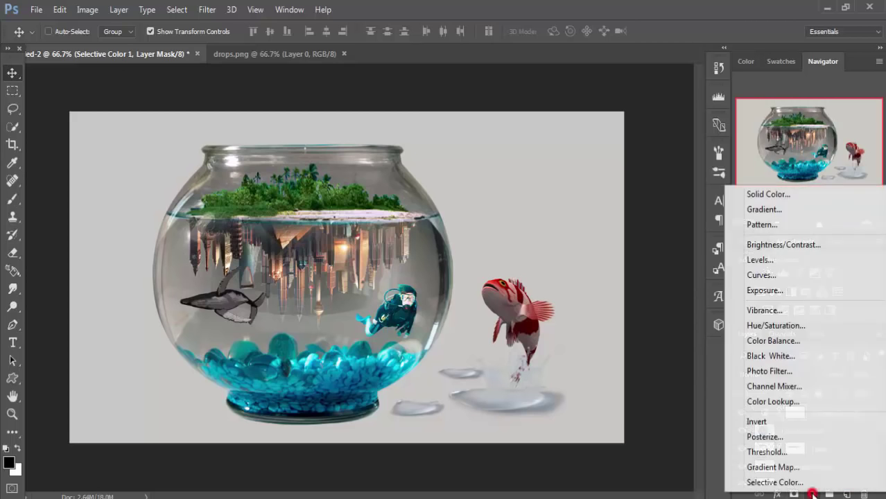
left_click(770, 467)
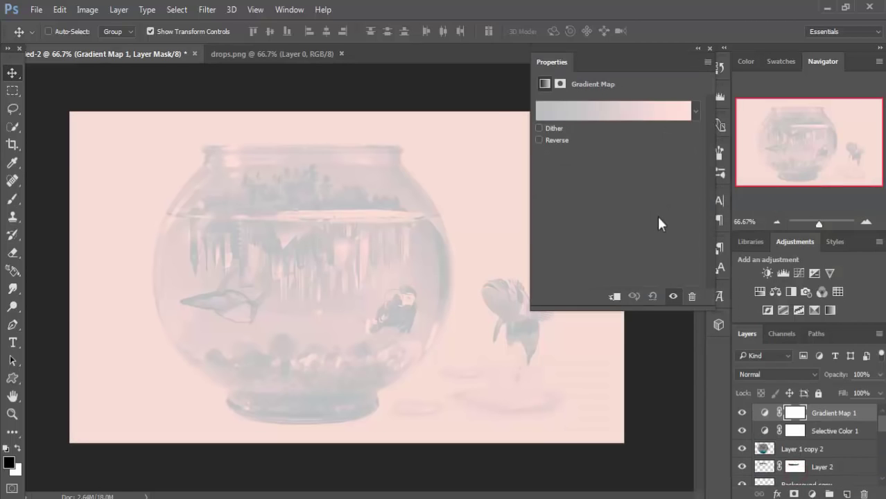
left_click(613, 113)
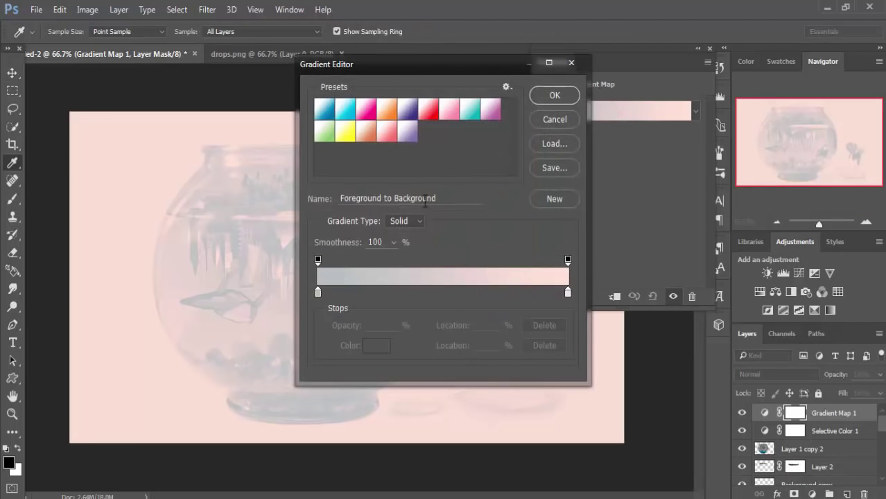
left_click(317, 291)
left_click(375, 345)
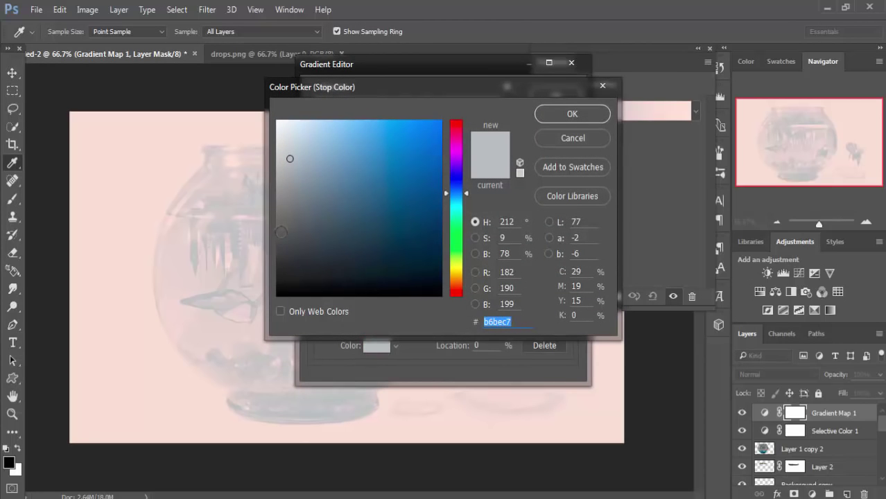
left_click(455, 127)
left_click_drag(439, 275, 438, 265)
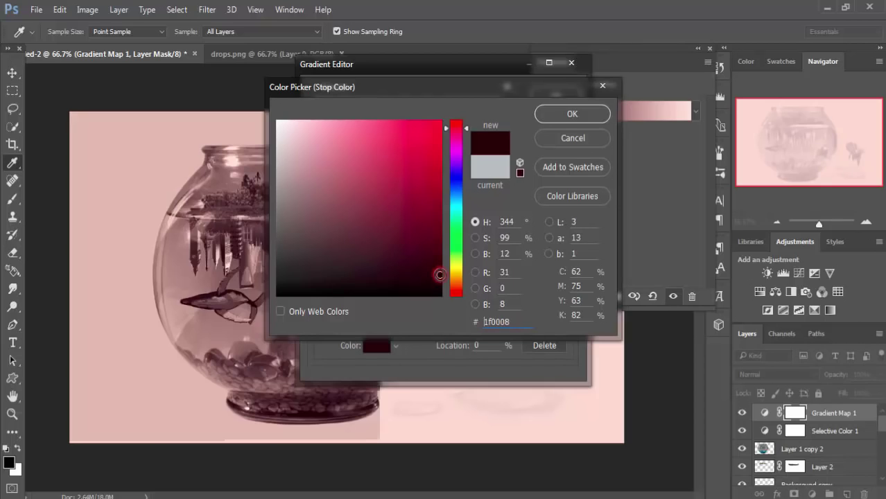
left_click(566, 116)
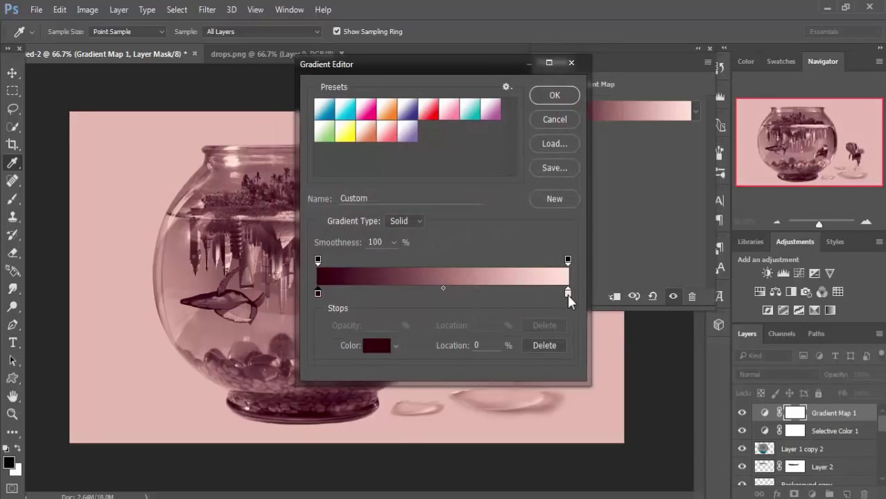
Step: Set the gradient's right stop to dark grey 3b3b3b and apply the gradient
left_click(568, 294)
left_click(375, 346)
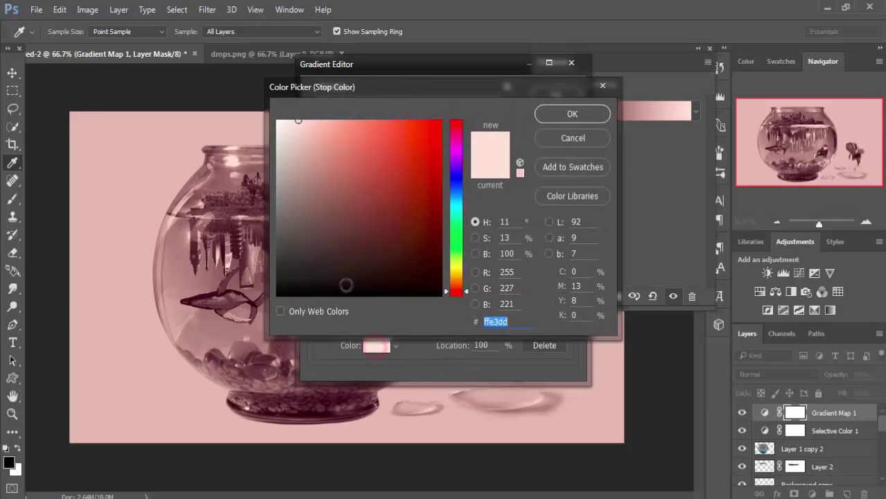
left_click(438, 257)
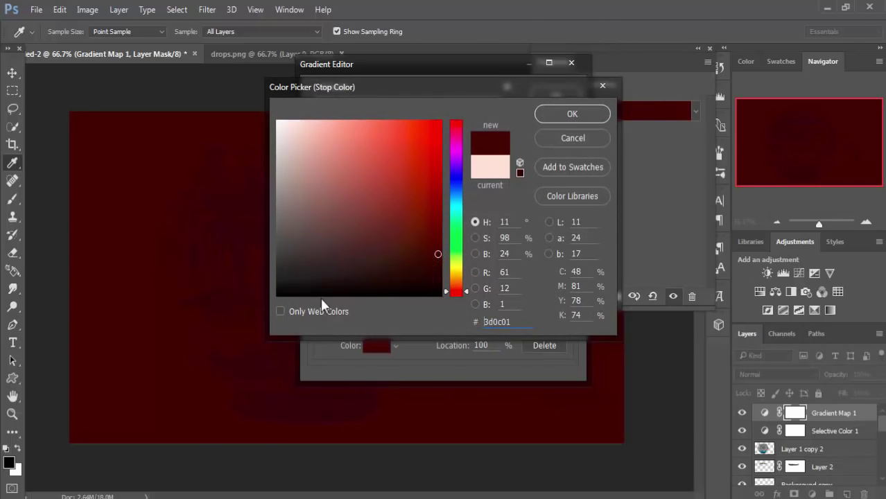
left_click(278, 267)
left_click_drag(278, 267, 276, 255)
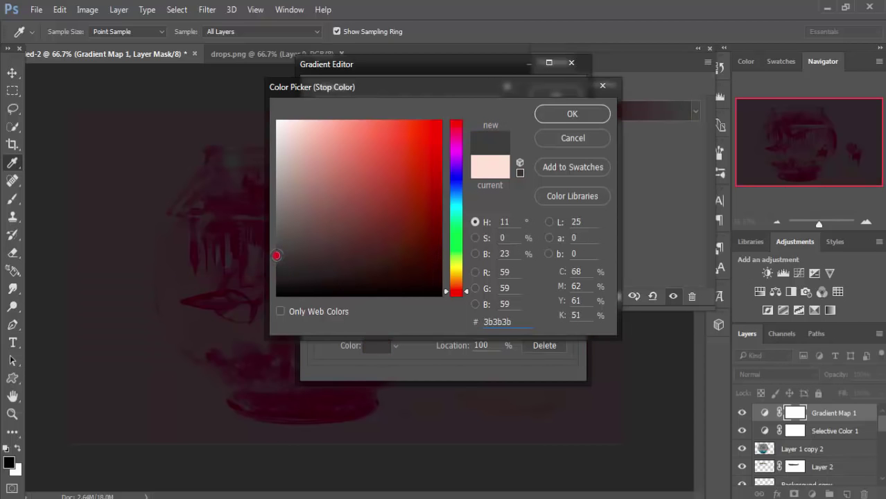
left_click(570, 114)
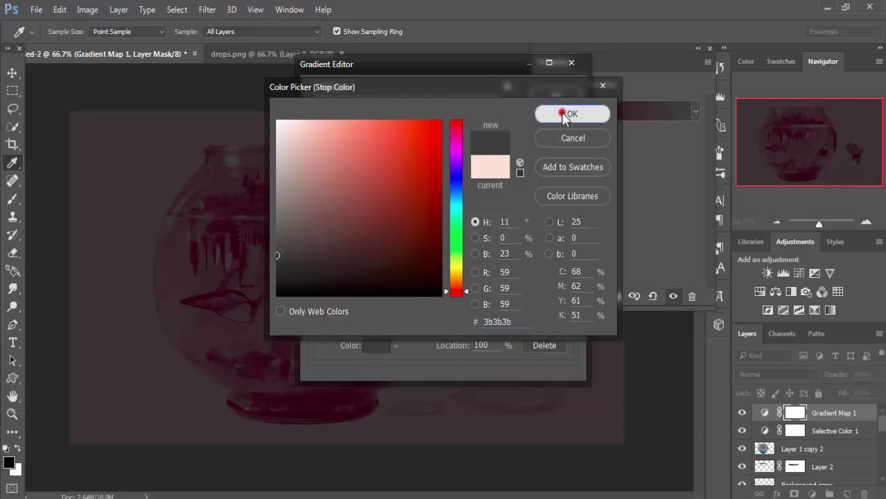
left_click(557, 95)
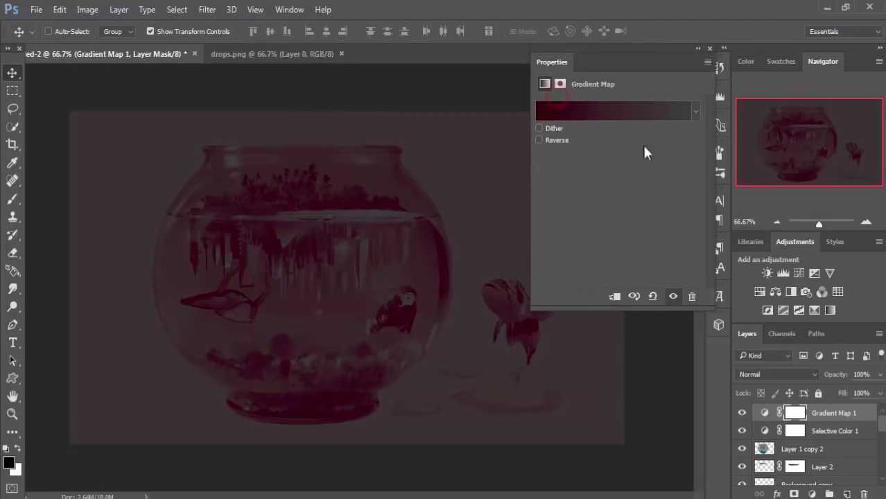
left_click(704, 47)
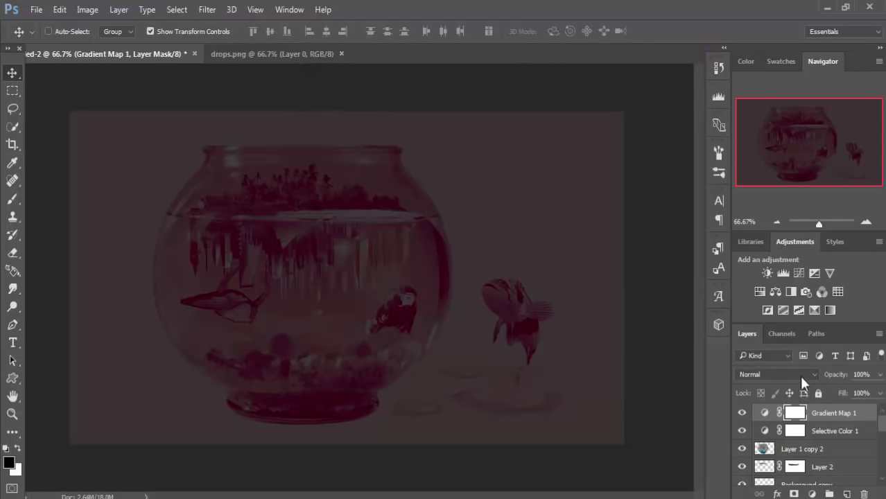
left_click(799, 375)
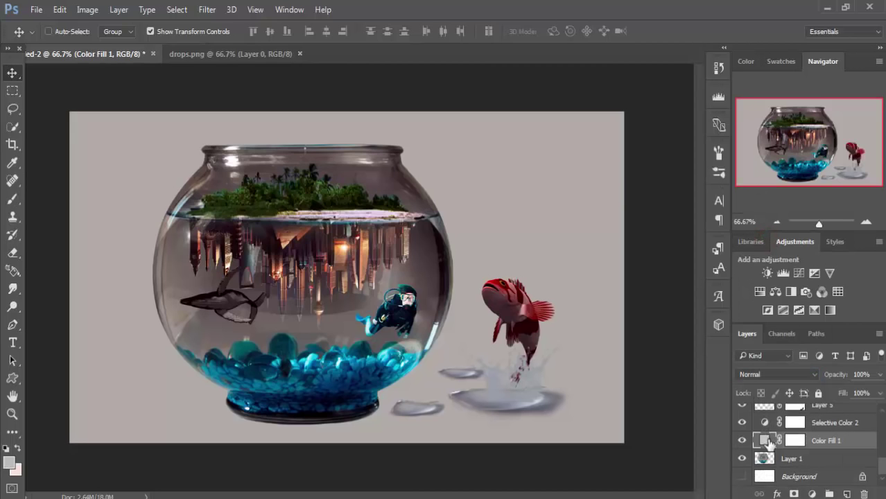
Step: Recolour the Color Fill 1 background to medium grey 909296
double_click(767, 439)
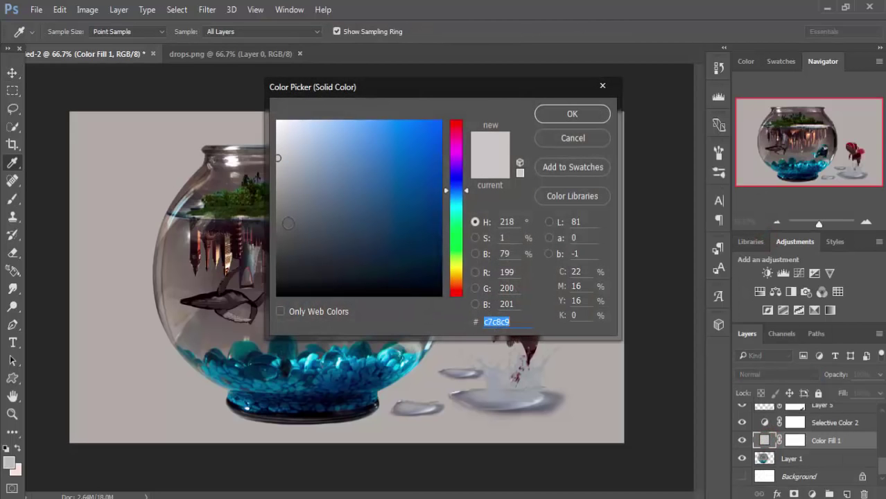
left_click(296, 225)
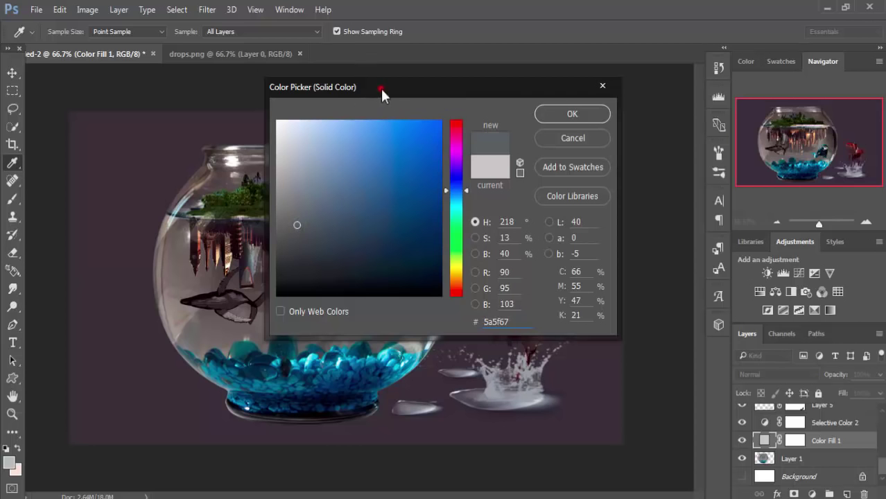
mouse_move(381, 88)
left_mouse_down()
mouse_move(653, 77)
mouse_move(665, 186)
mouse_move(687, 229)
left_mouse_up()
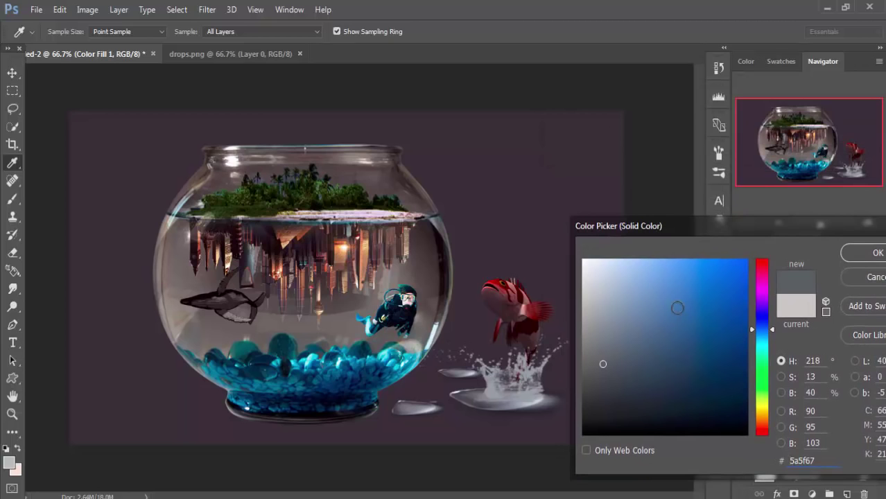
left_click(616, 395)
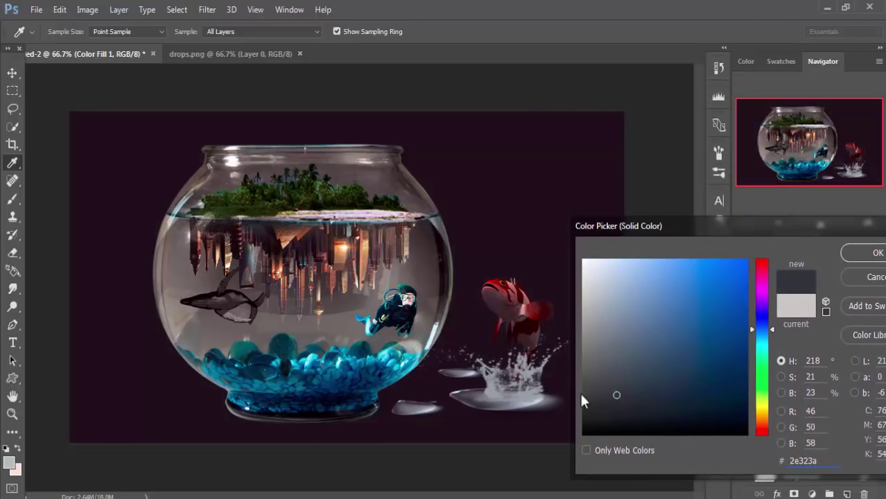
left_click(590, 360)
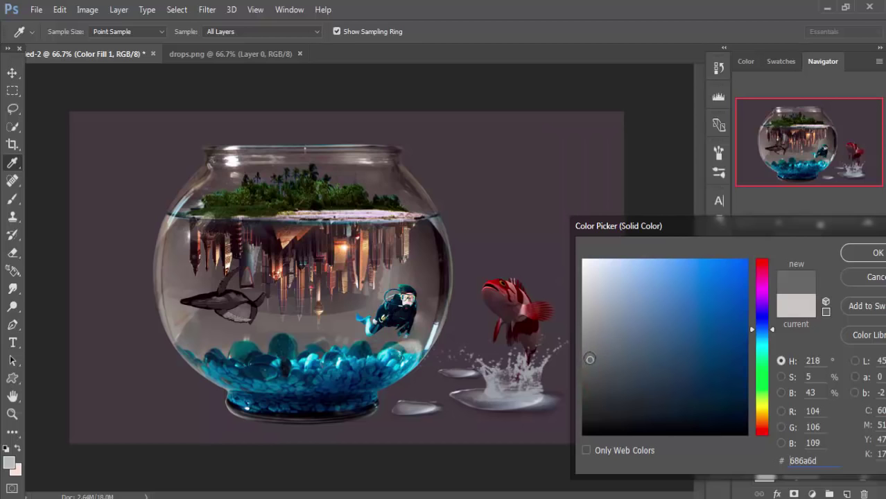
left_click(589, 357)
mouse_move(733, 416)
left_mouse_down()
mouse_move(593, 363)
mouse_move(589, 331)
left_mouse_up()
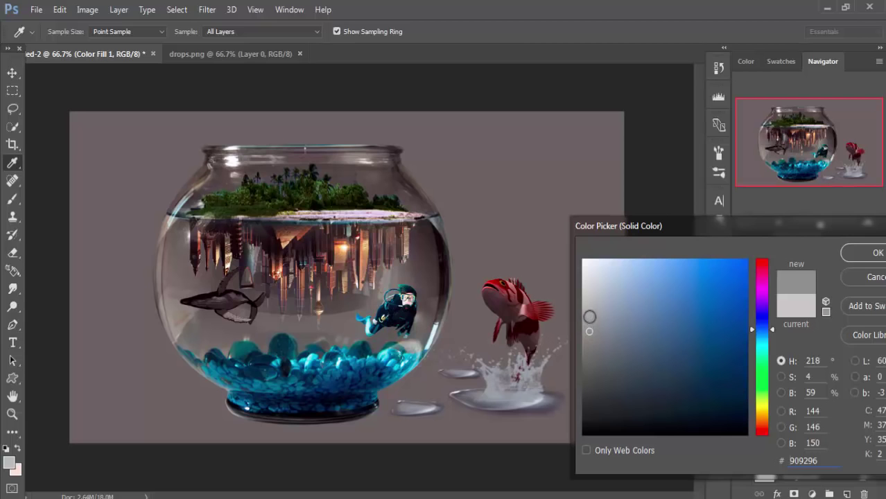
left_click(863, 254)
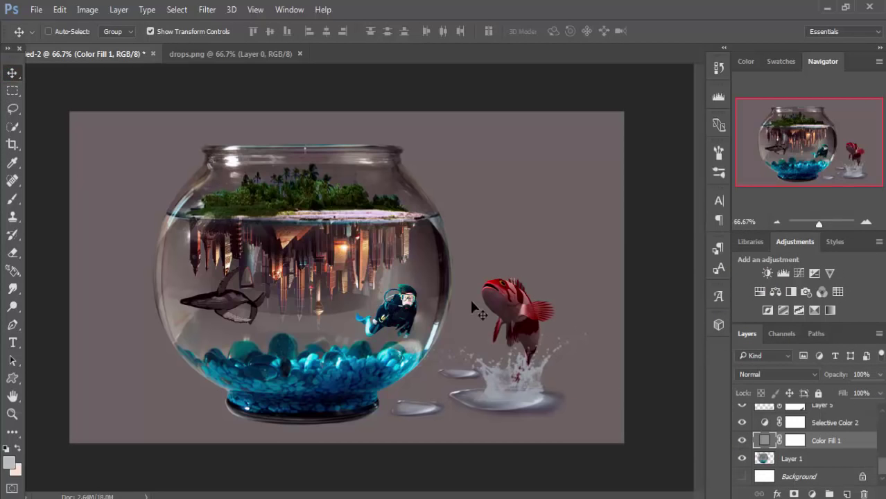
Step: Select the fishbowl layer Layer 1 copy 2 and bring up its layer options
left_click_drag(883, 470, 883, 413)
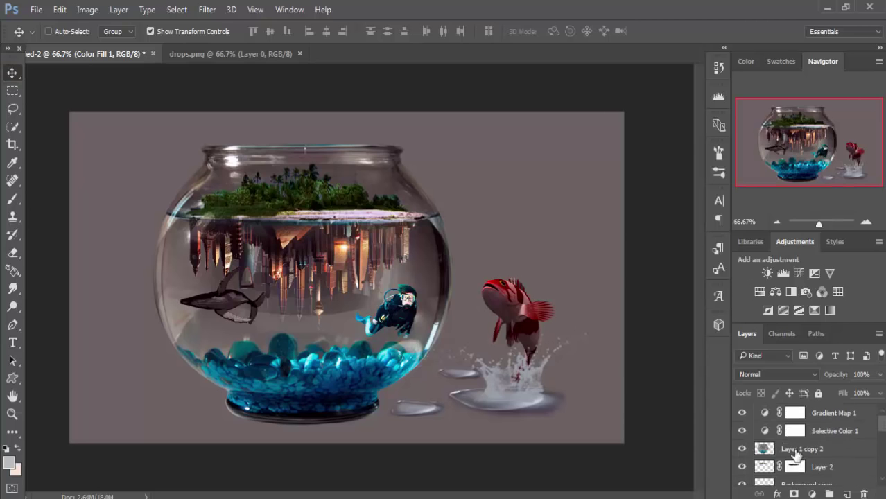
left_click(801, 448)
right_click(807, 449)
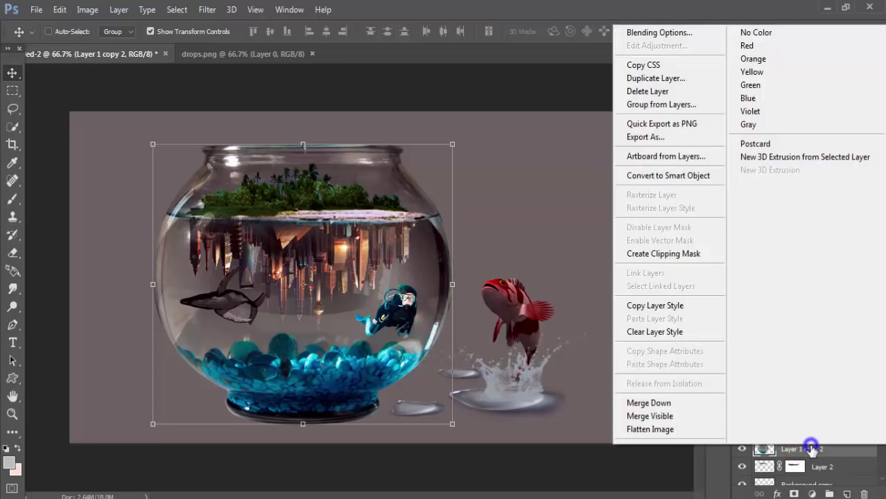
Step: Duplicate the fishbowl as Layer 1 copy 3 and distort it flat into a floor reflection under the bowl
left_click(672, 79)
left_click(819, 167)
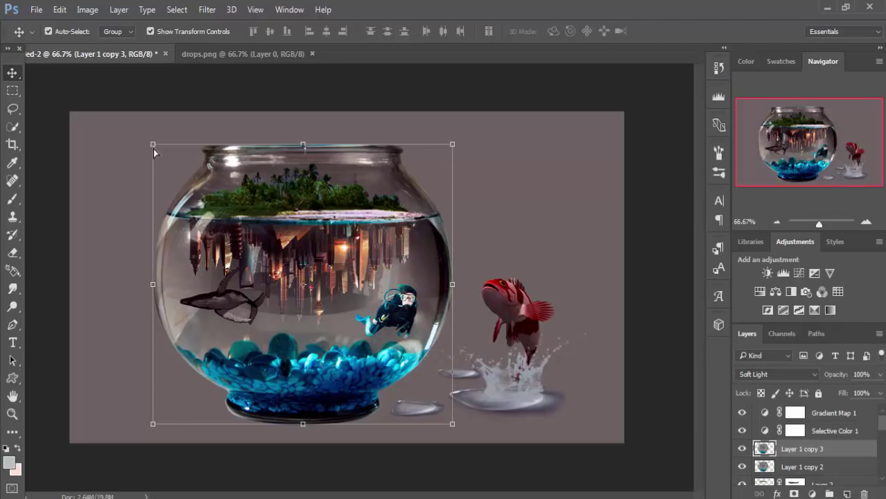
mouse_move(154, 144)
left_mouse_down()
mouse_move(587, 278)
mouse_move(638, 379)
left_mouse_up()
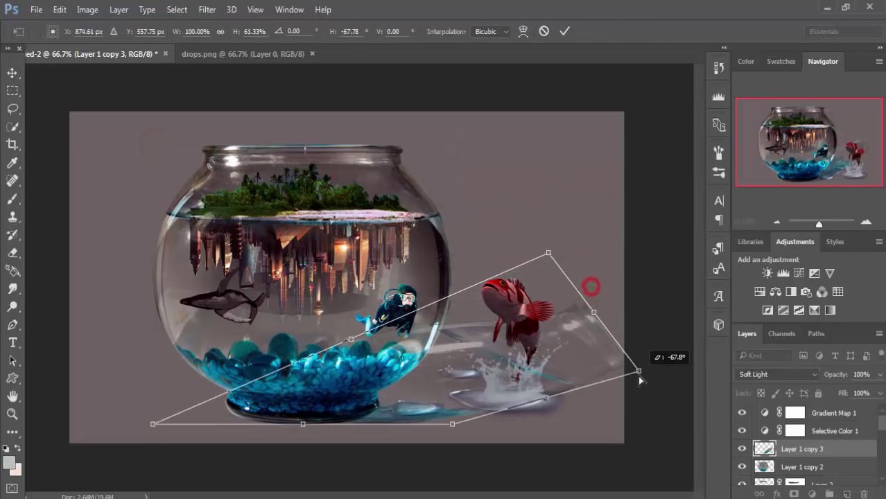
left_click_drag(549, 253, 603, 293)
left_click_drag(450, 423, 380, 423)
mouse_move(638, 372)
left_mouse_down()
mouse_move(636, 416)
mouse_move(624, 435)
mouse_move(624, 410)
left_mouse_up()
mouse_move(600, 291)
left_mouse_down()
mouse_move(547, 237)
mouse_move(521, 237)
mouse_move(510, 277)
mouse_move(444, 293)
mouse_move(407, 320)
mouse_move(389, 354)
mouse_move(405, 339)
left_mouse_up()
mouse_move(624, 407)
left_mouse_down()
mouse_move(658, 428)
mouse_move(643, 397)
left_mouse_up()
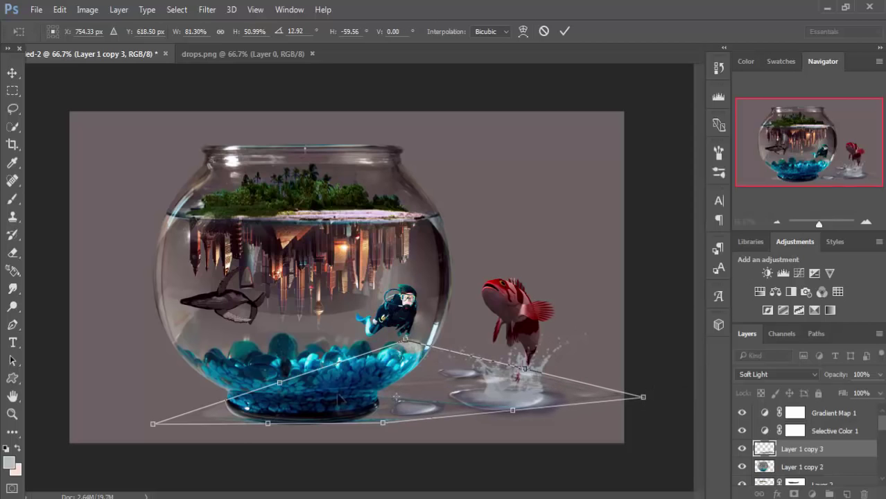
left_click_drag(425, 404, 439, 404)
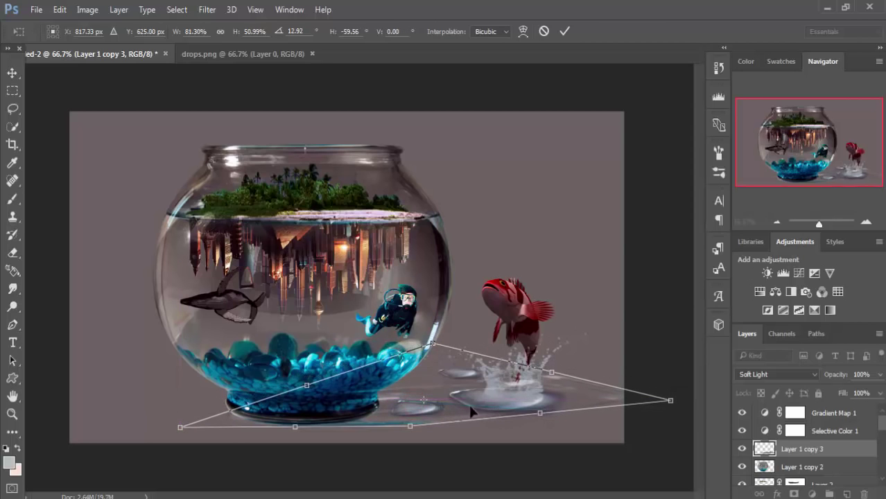
left_click(564, 31)
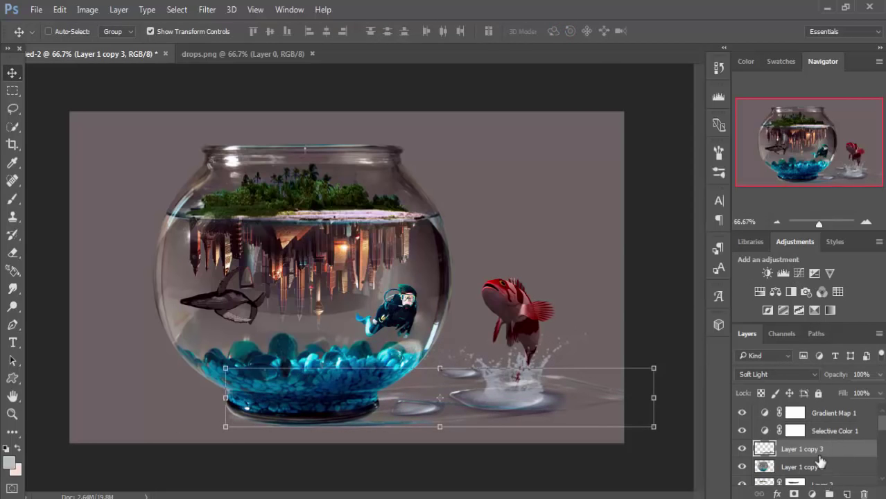
Step: Mask Layer 1 copy 3 with a 300 px soft brush, hiding the streak right of the splash and the bowl's bottom-left
left_click(794, 493)
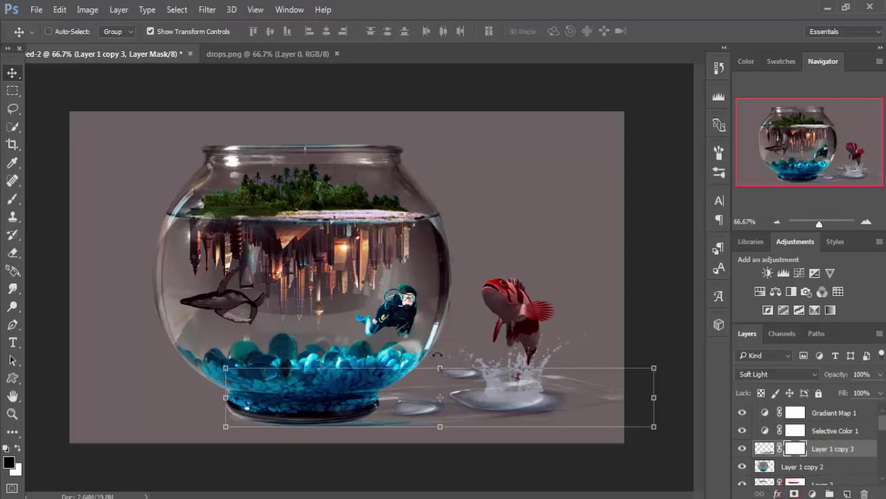
left_click(13, 198)
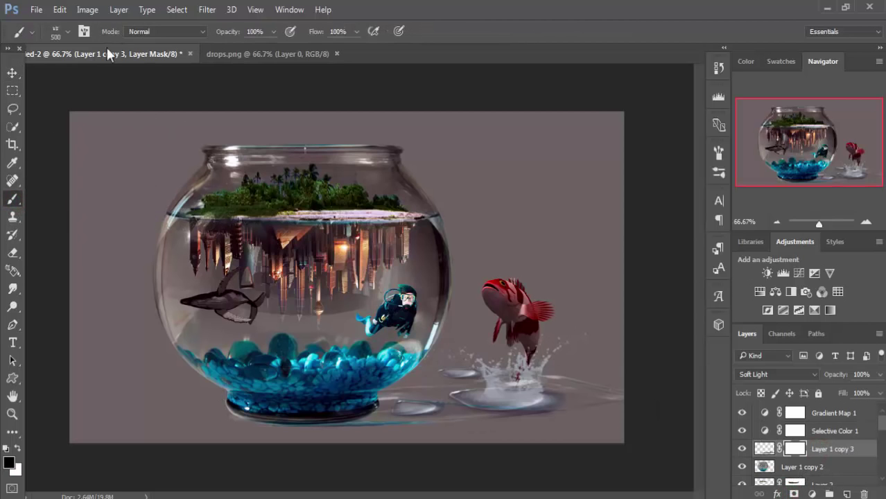
right_click(109, 272)
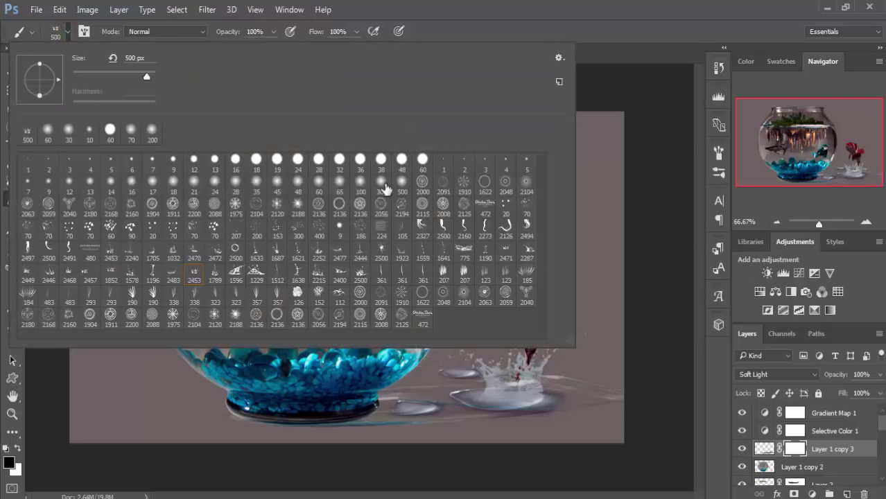
left_click(381, 182)
left_click(659, 21)
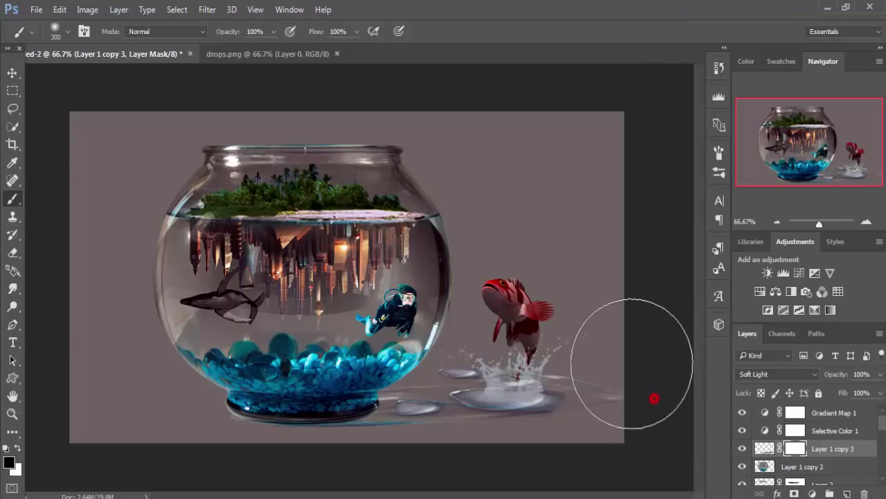
left_click_drag(631, 363, 637, 399)
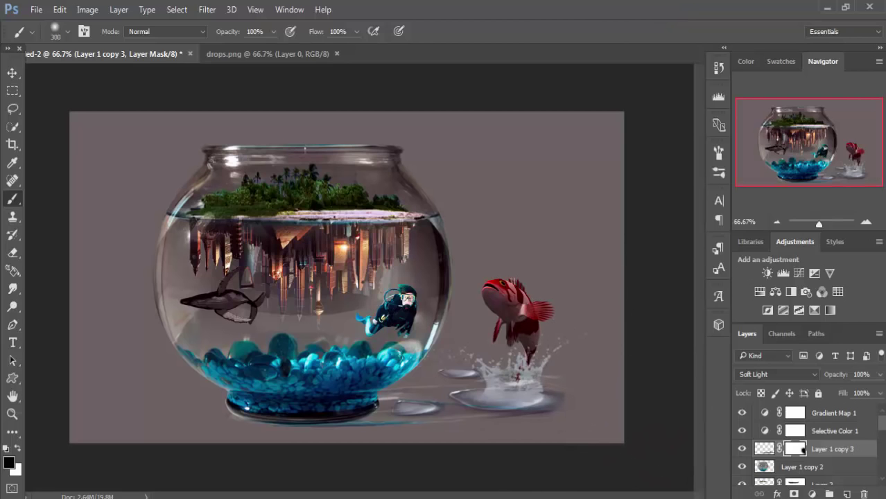
left_click(203, 434)
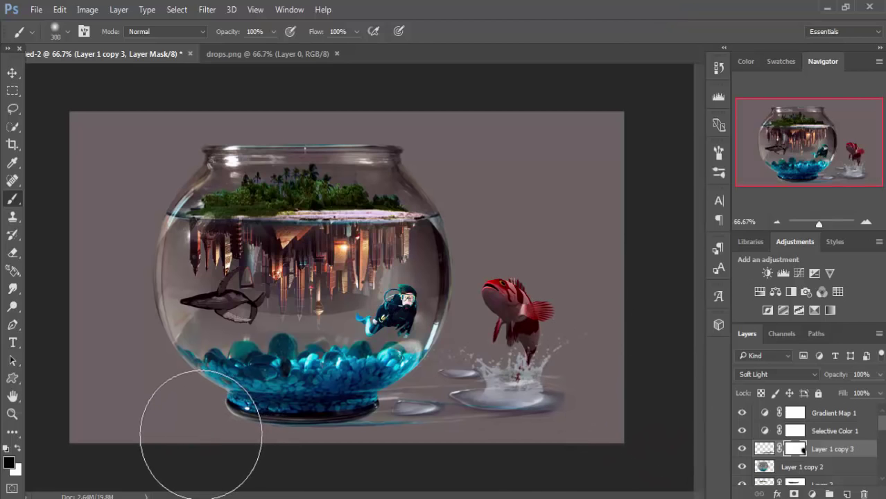
left_click(200, 433)
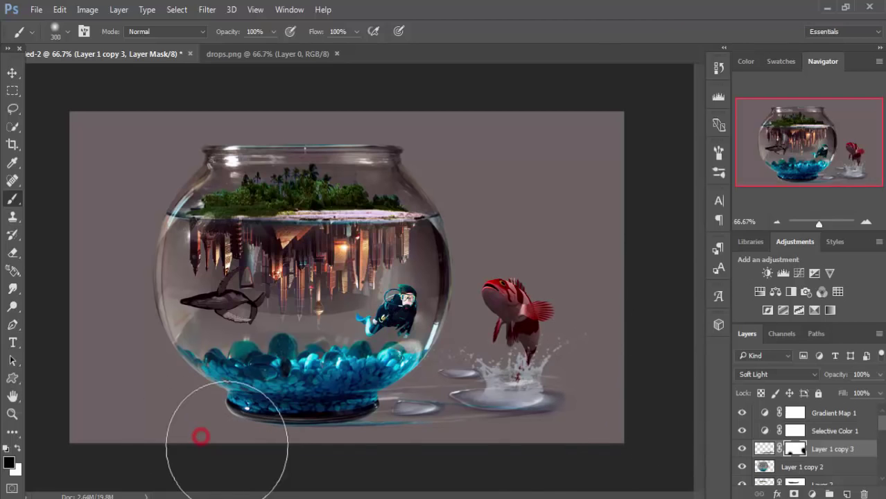
left_click(11, 74)
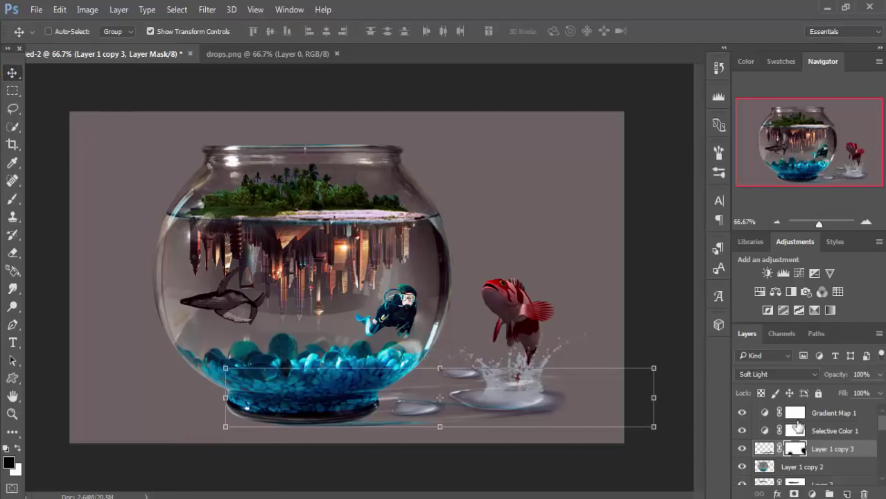
Step: Duplicate the Layer 1 copy 3 reflection as Layer 1 copy 4
right_click(814, 450)
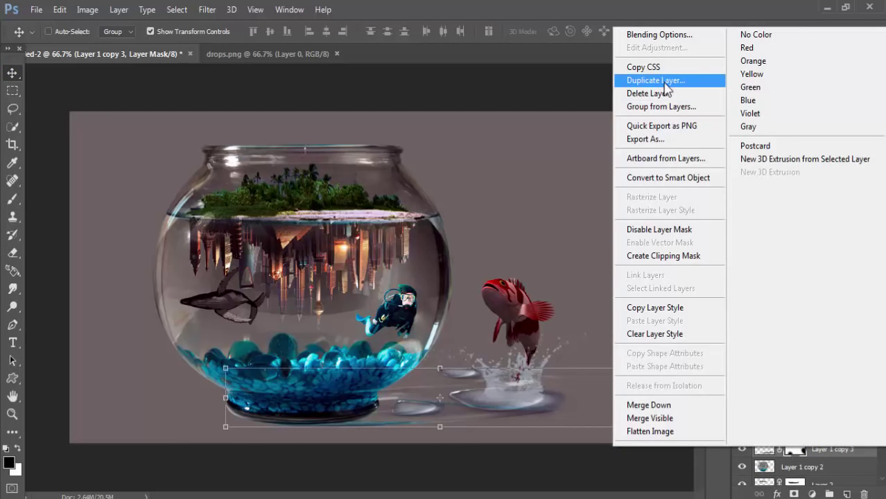
left_click(666, 81)
left_click(811, 170)
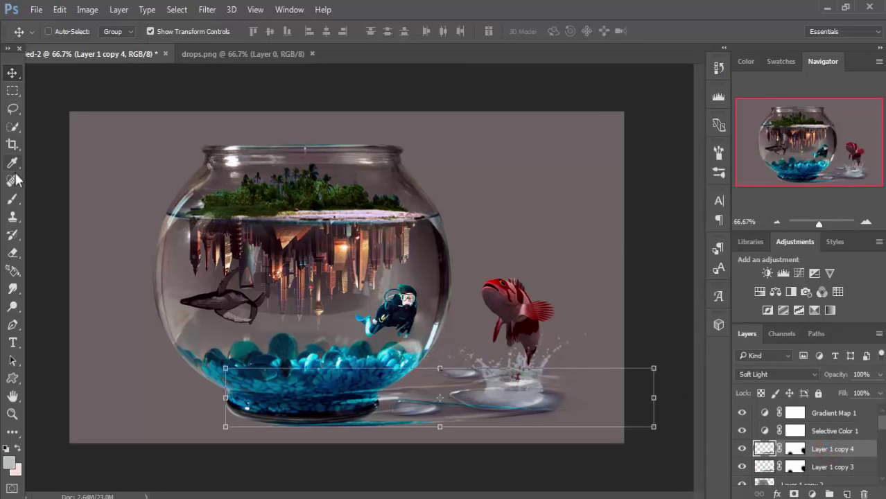
Step: Paint the masks of Layer 1 copy 4 and copy 3 so the splash and shadow by the red fish blend in
left_click(13, 198)
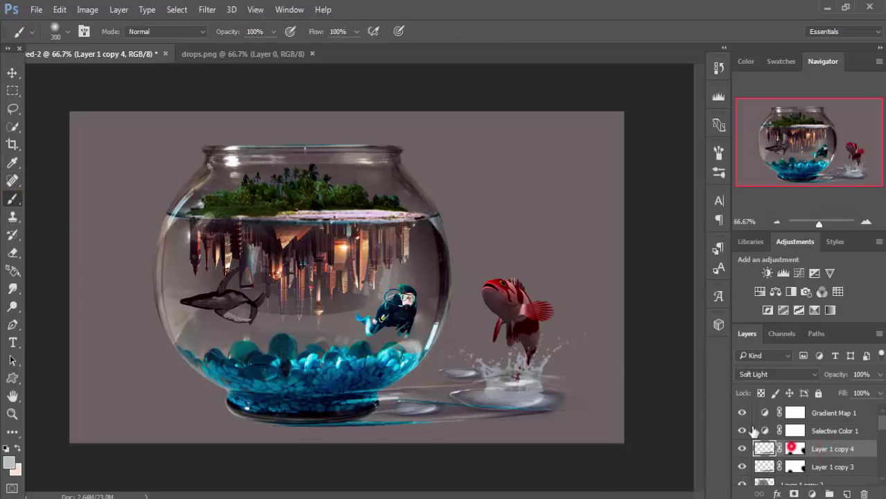
left_click(795, 449)
key("d")
left_click_drag(568, 341, 558, 344)
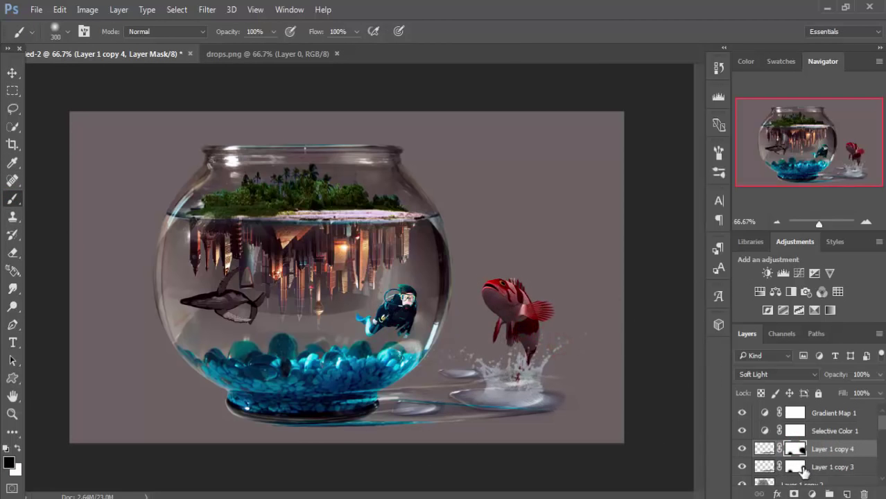
left_click(796, 466)
left_click_drag(568, 363, 560, 365)
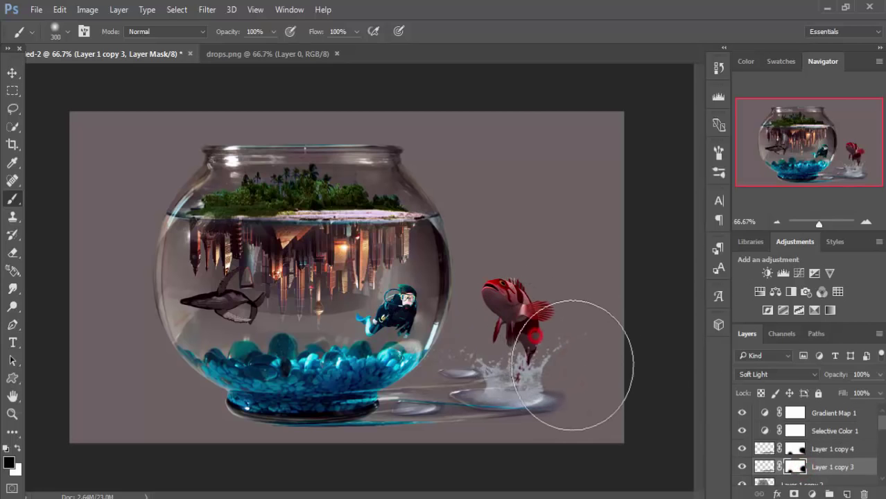
left_click(12, 73)
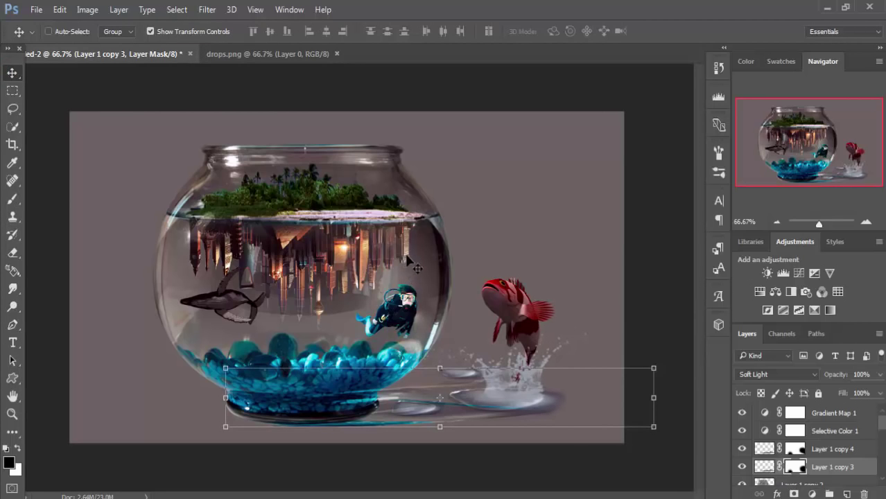
left_click(488, 176)
left_click_drag(881, 417, 881, 466)
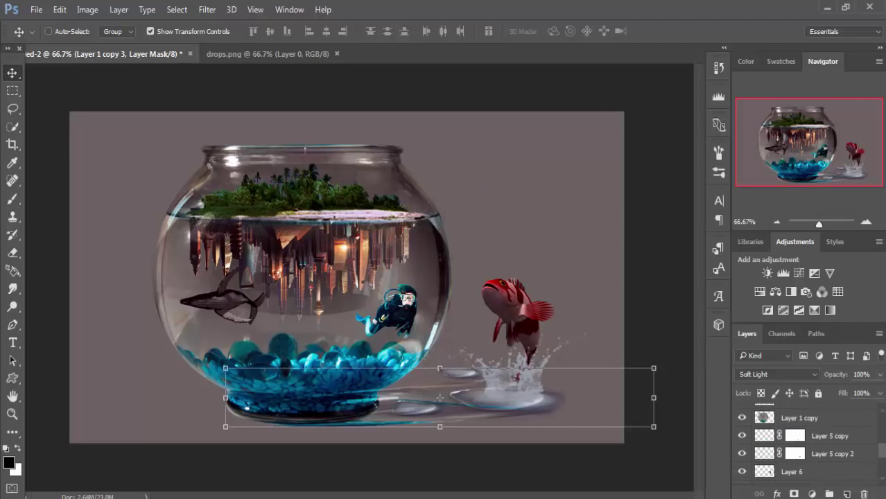
Step: Render a 50-300mm Zoom Lens Flare at 154% brightness on Color Fill 1, converted to a smart object
left_click(740, 441)
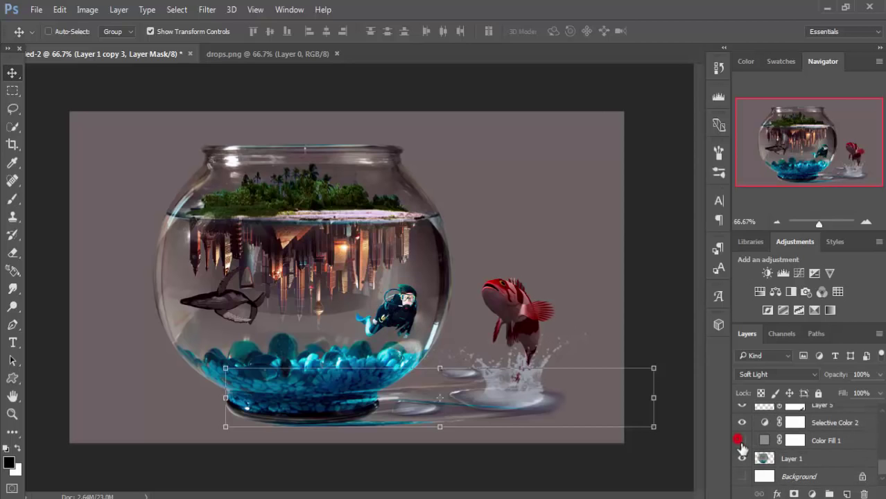
left_click(742, 441)
left_click(765, 440)
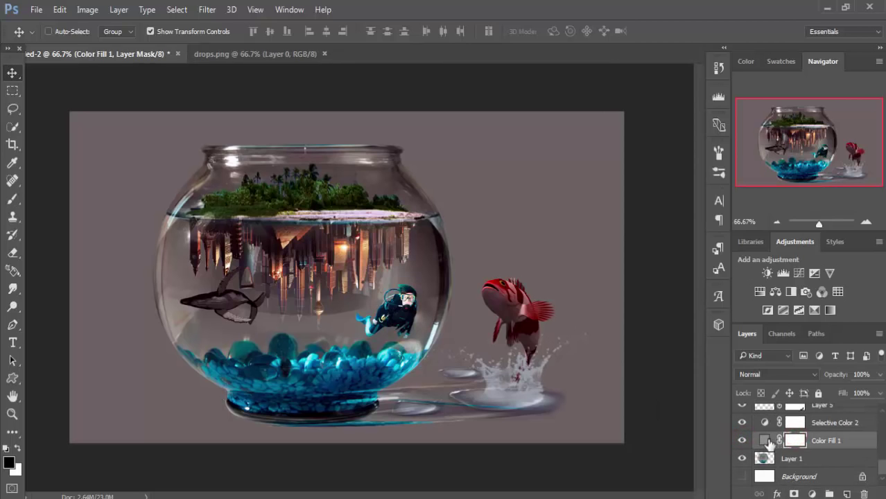
left_click(201, 10)
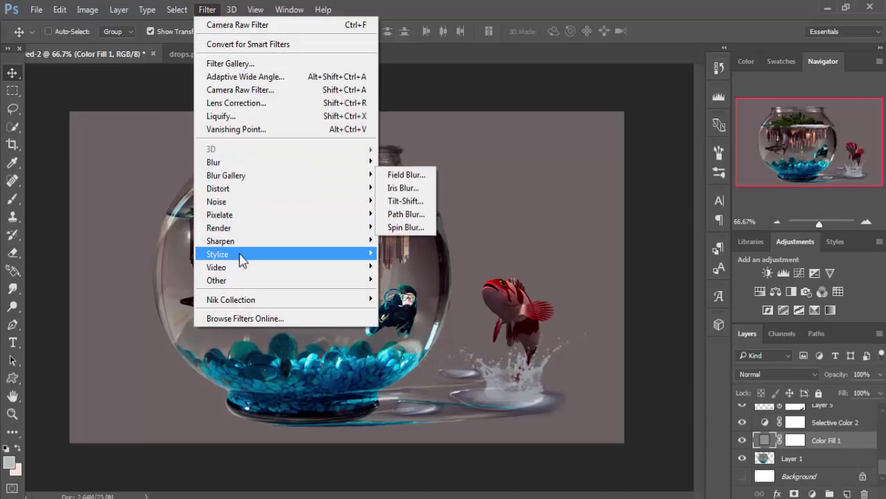
mouse_move(219, 228)
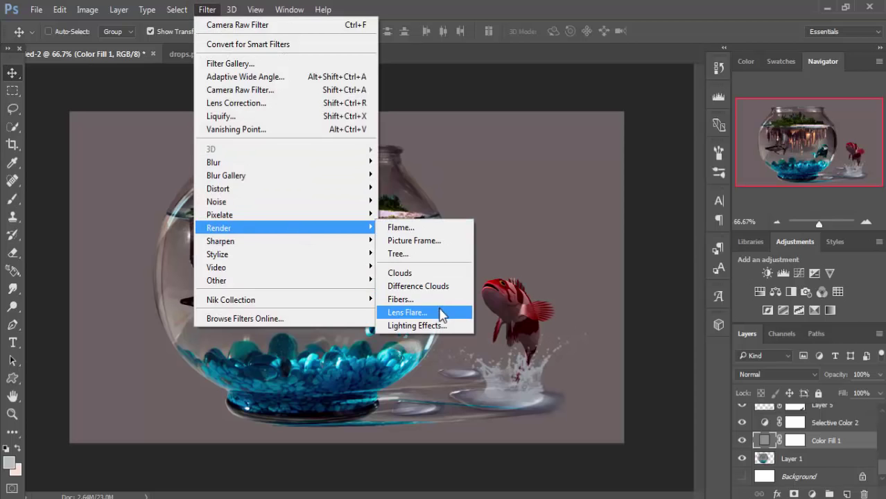
left_click(409, 312)
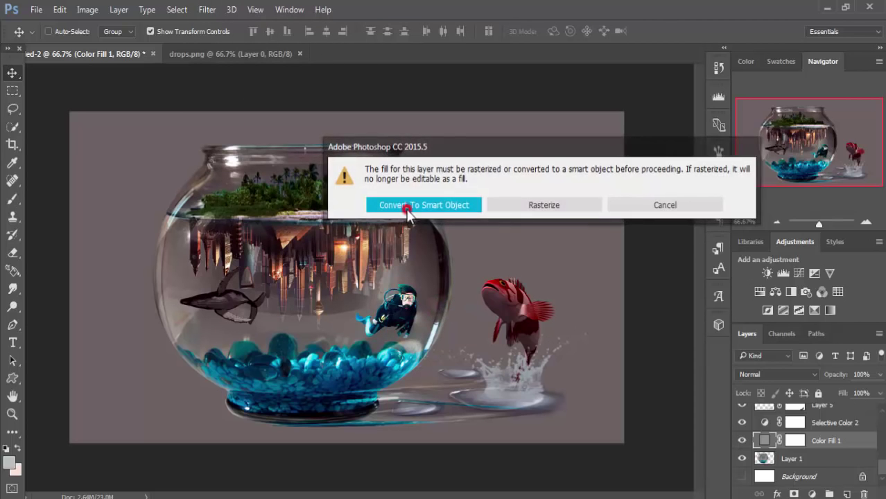
left_click(402, 208)
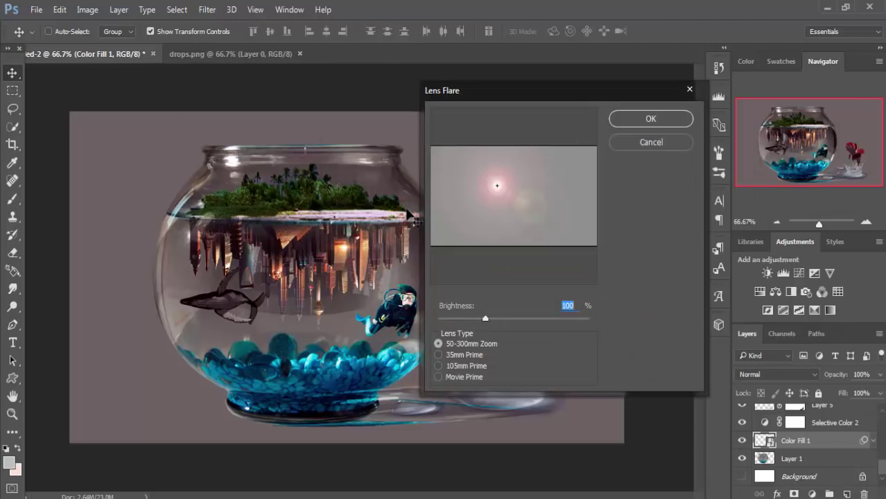
left_click(492, 184)
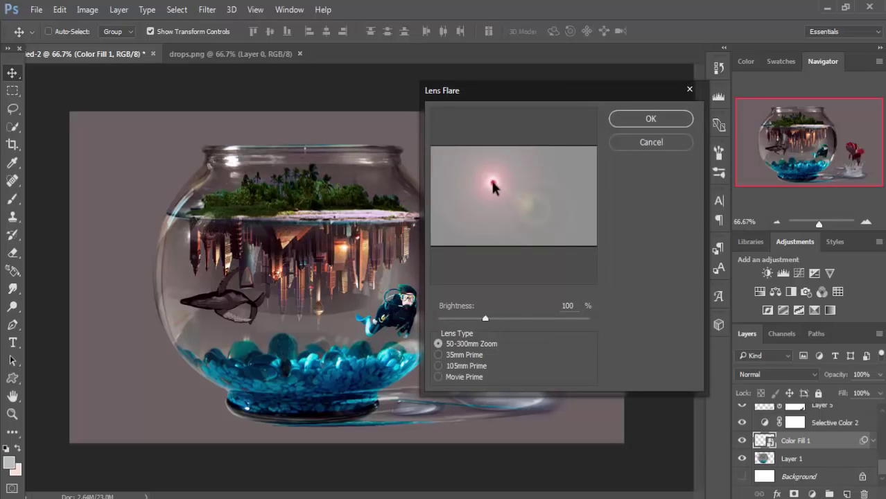
left_click(528, 195)
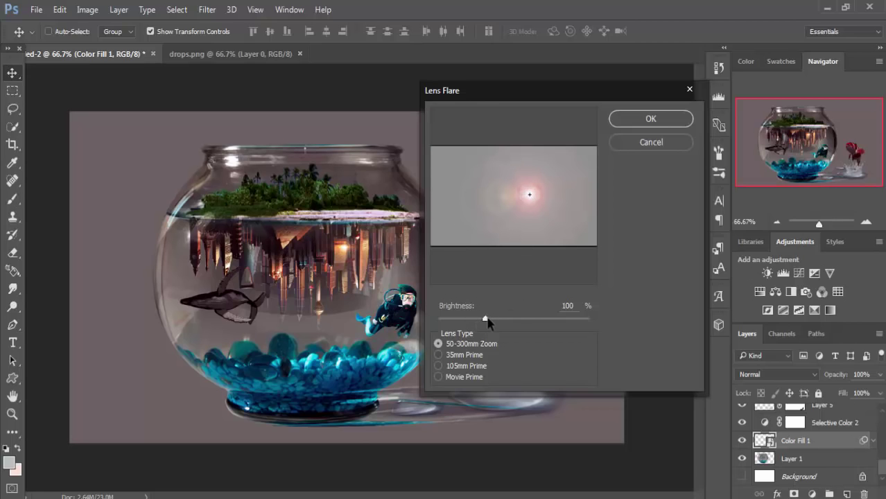
left_click_drag(488, 320, 517, 320)
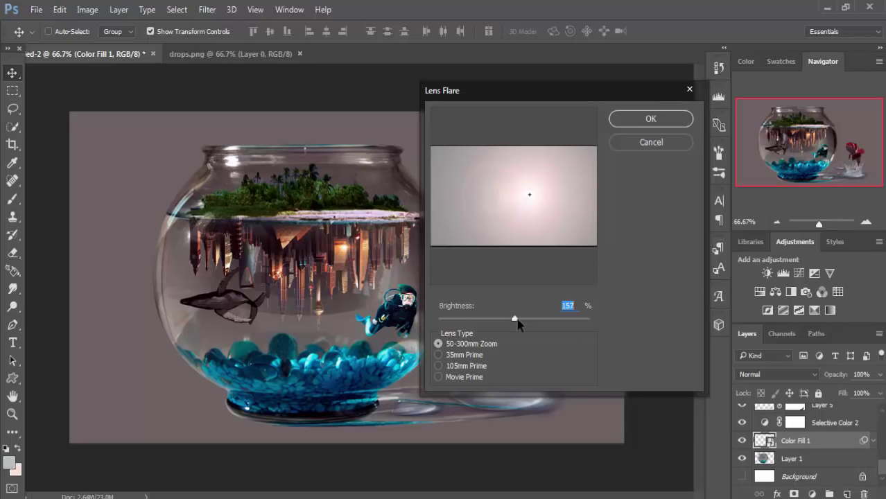
left_click(652, 119)
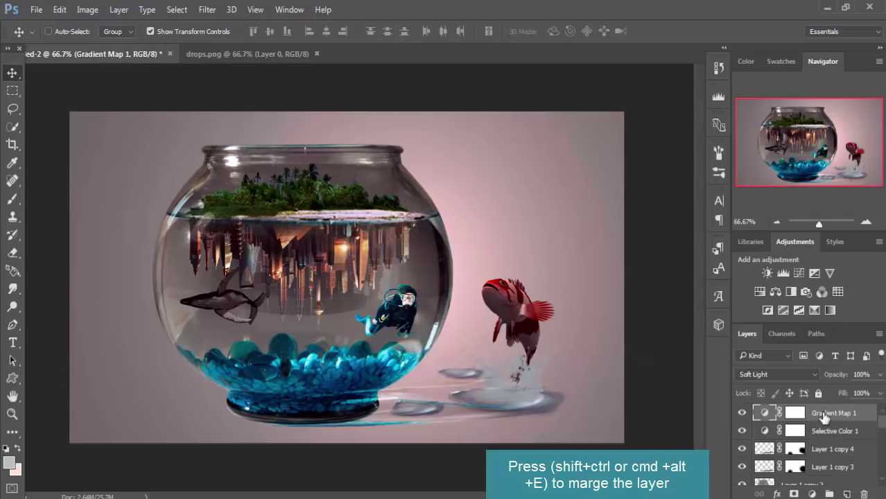
Step: Stamp visible layers into a new layer and set Camera Raw Temperature +20, Exposure +0.40, slight Clarity
key("ctrl+shift+alt+e")
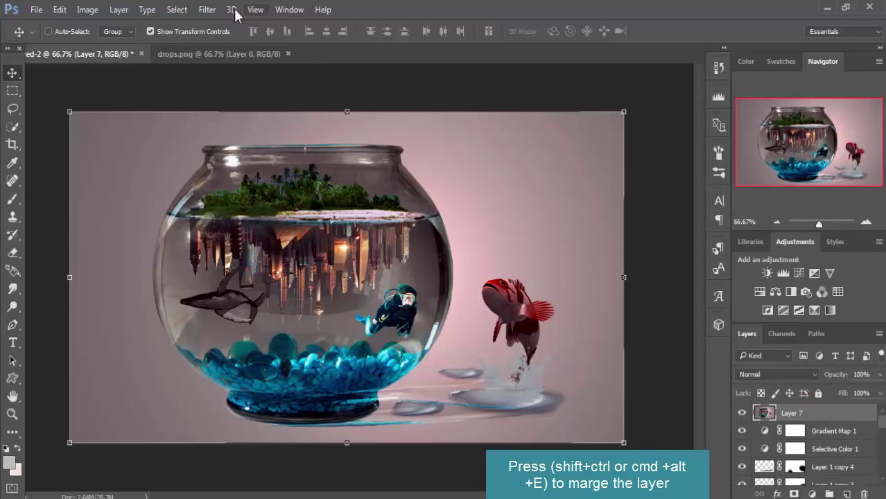
left_click(208, 9)
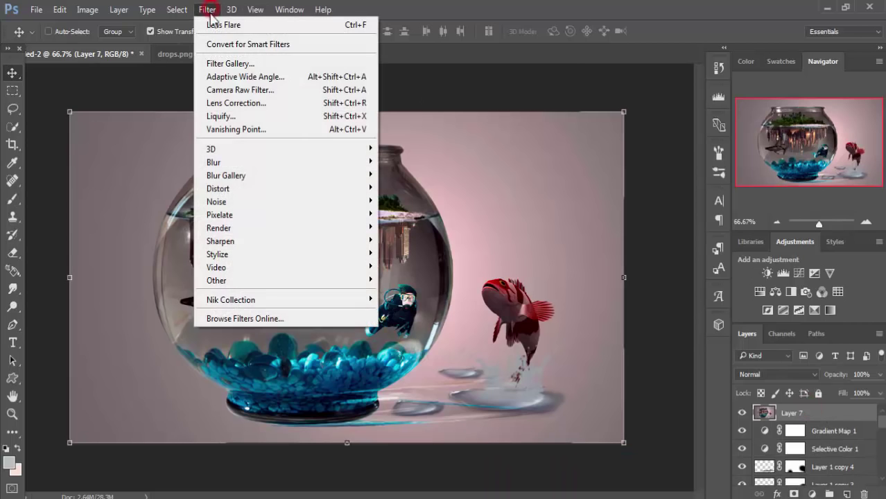
left_click(234, 89)
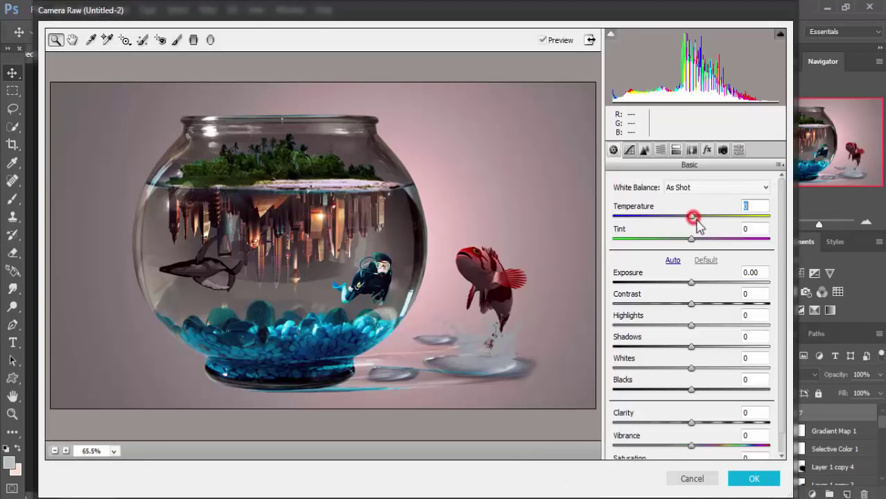
left_click_drag(691, 217, 708, 222)
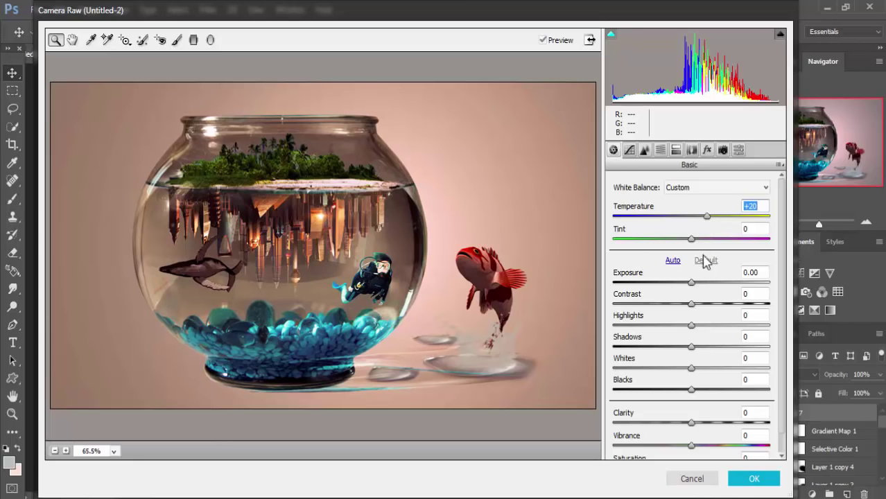
left_click_drag(690, 284, 698, 285)
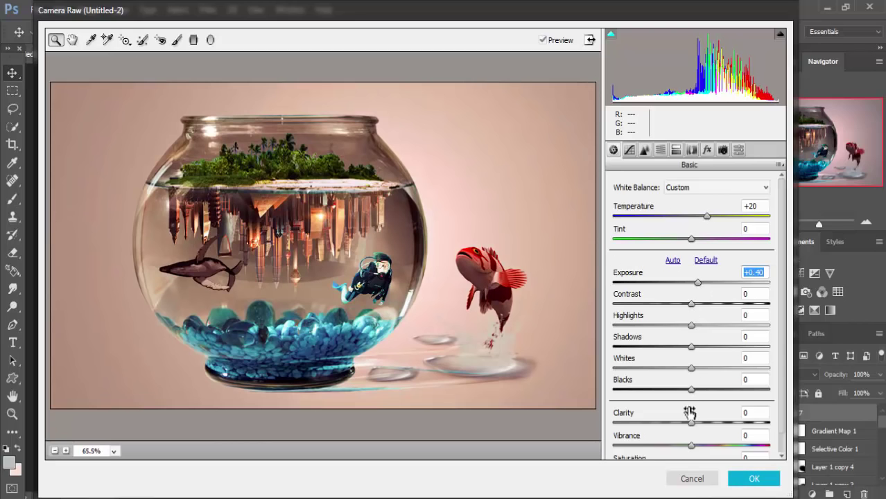
left_click_drag(691, 423, 708, 431)
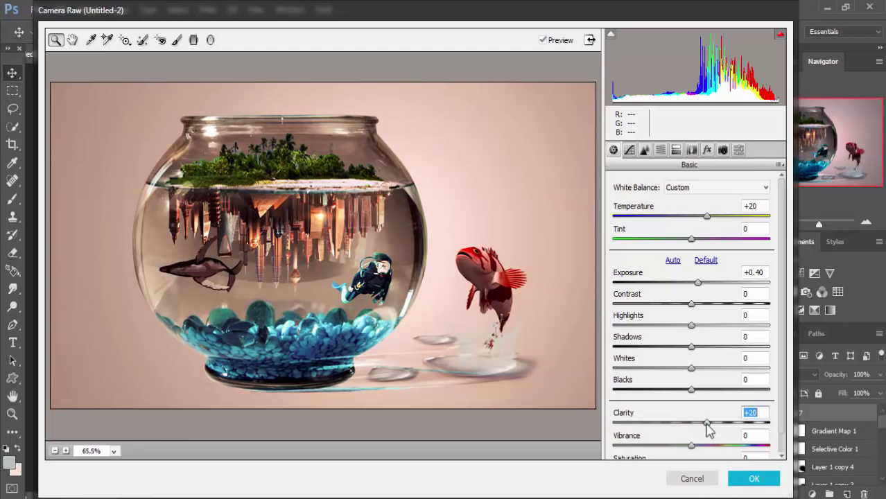
left_click_drag(708, 429, 691, 429)
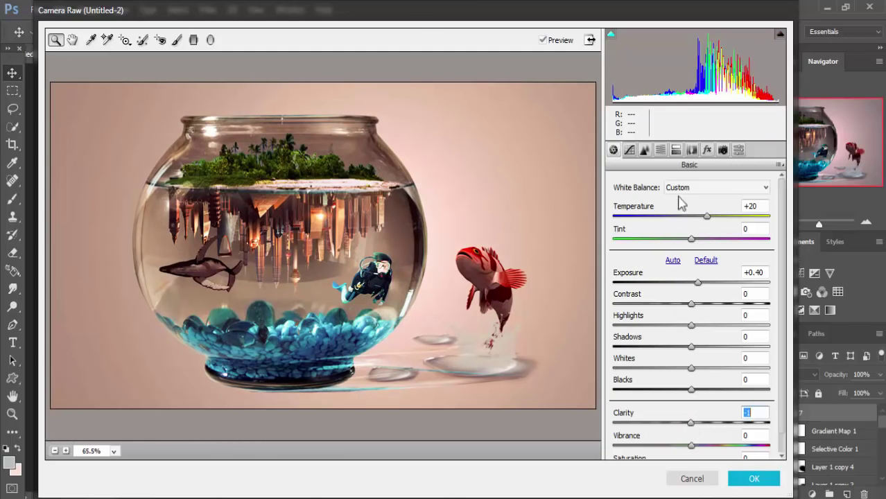
Step: Split-tone highlights to Hue 198, Saturation 24, give shadows Saturation 3, and apply Camera Raw
left_click(677, 150)
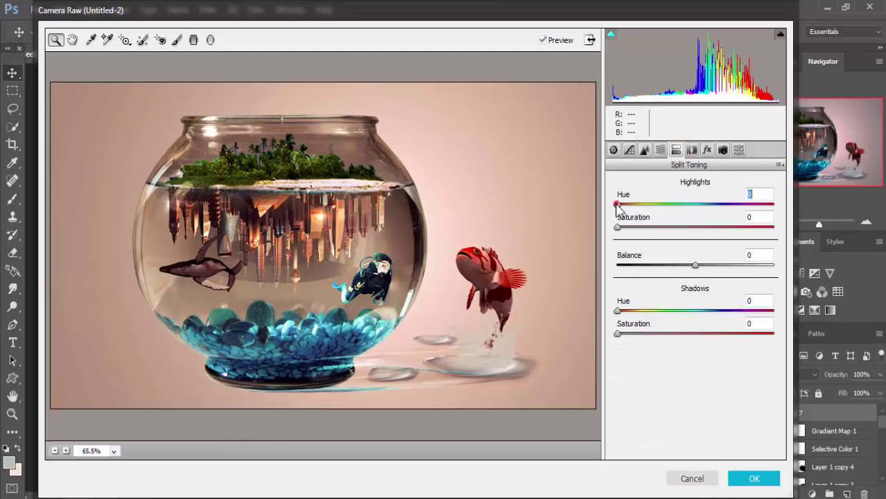
left_click_drag(617, 203, 703, 205)
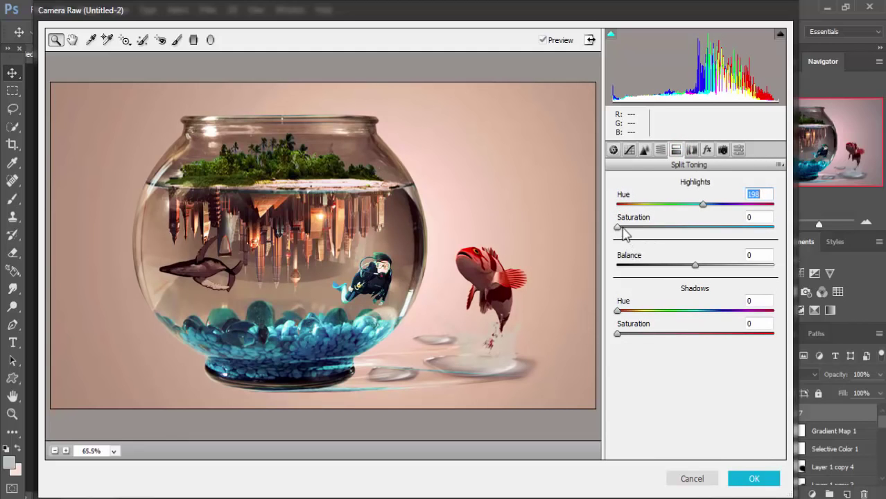
left_click_drag(617, 229, 655, 229)
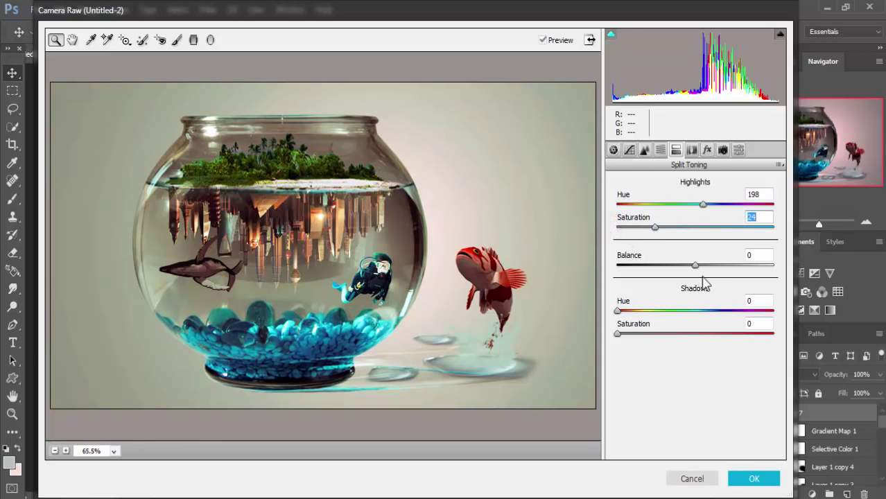
mouse_move(617, 334)
left_mouse_down()
mouse_move(643, 341)
mouse_move(632, 341)
left_mouse_up()
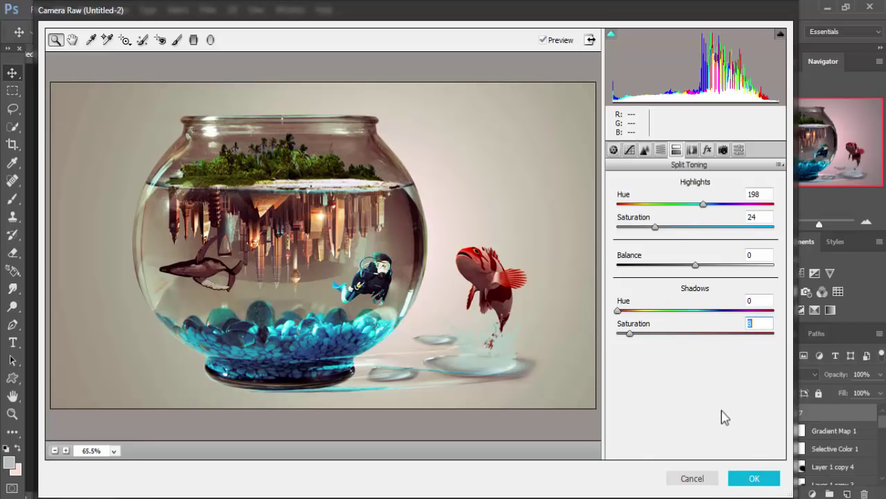
left_click(736, 479)
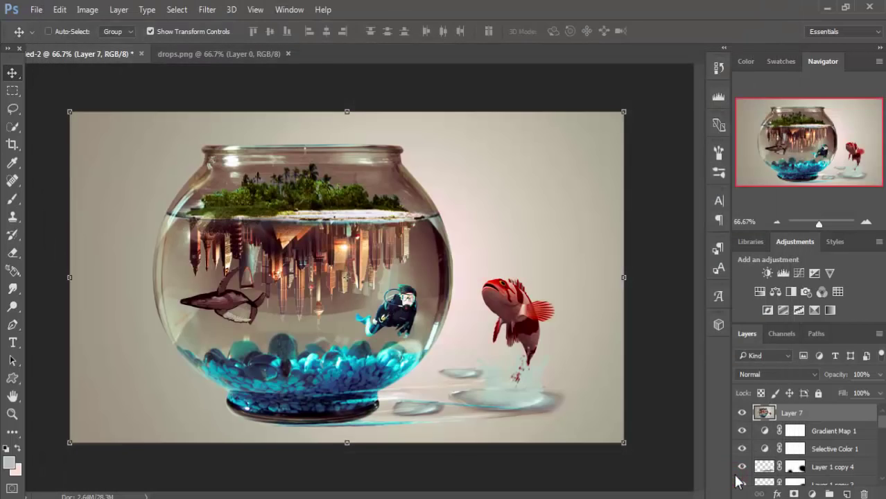
left_click(659, 325)
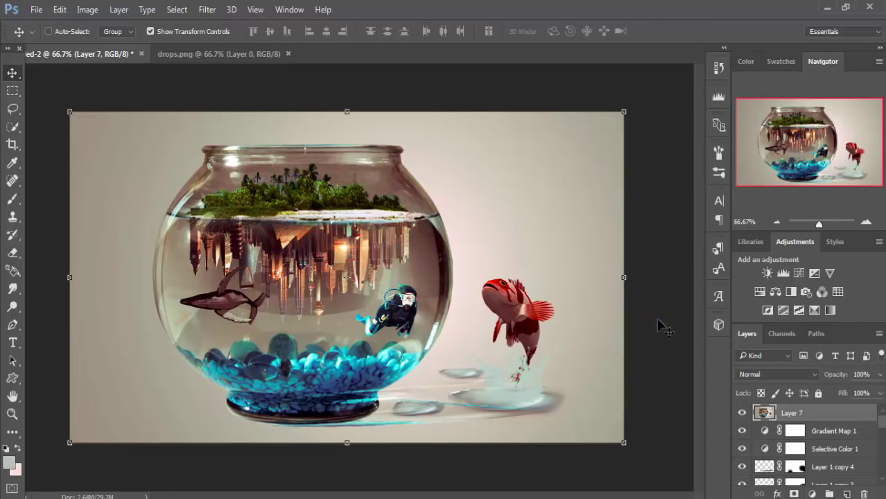